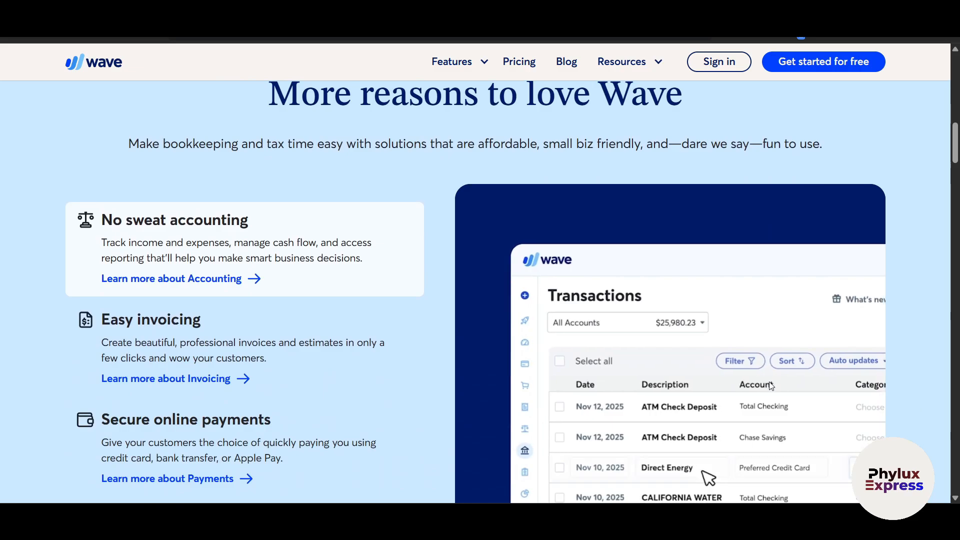
# Step: Browse the search results and open the Wave homepage
pyautogui.scroll(-4, 772, 386)
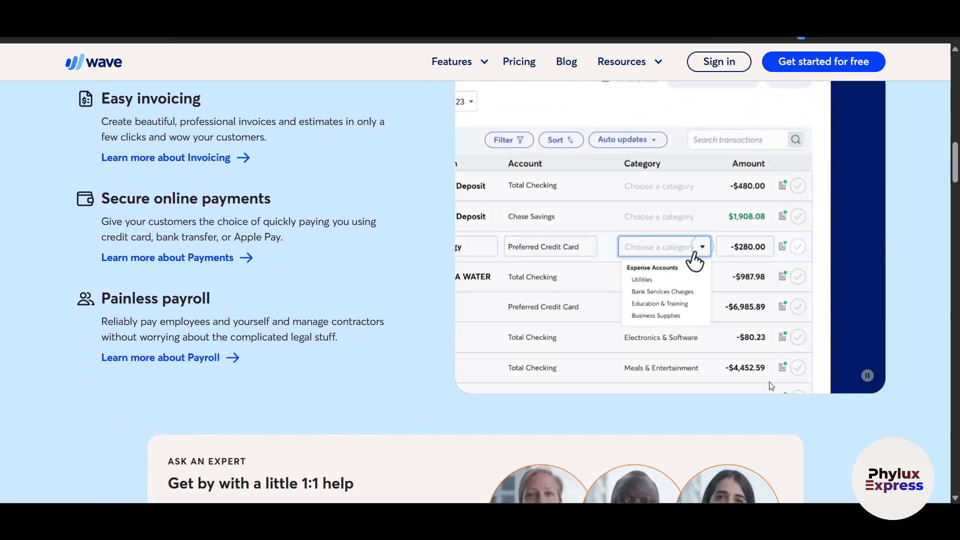
pyautogui.scroll(-3, 772, 386)
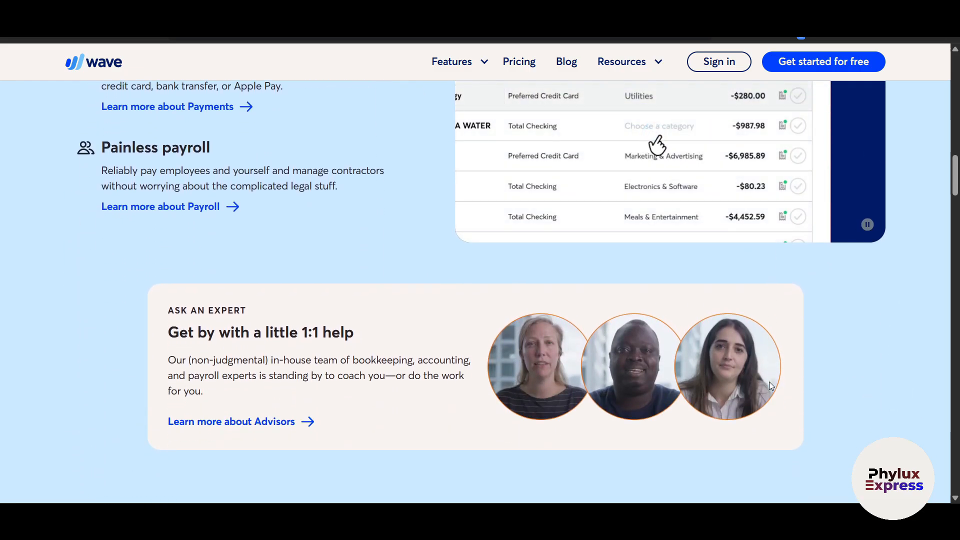
pyautogui.scroll(-4, 769, 382)
pyautogui.scroll(-1, 769, 386)
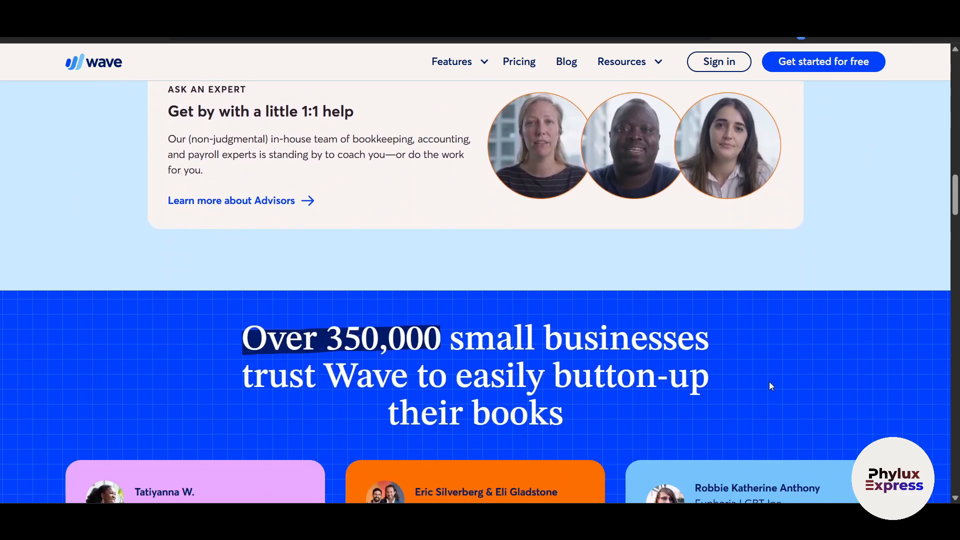
pyautogui.scroll(-2, 769, 386)
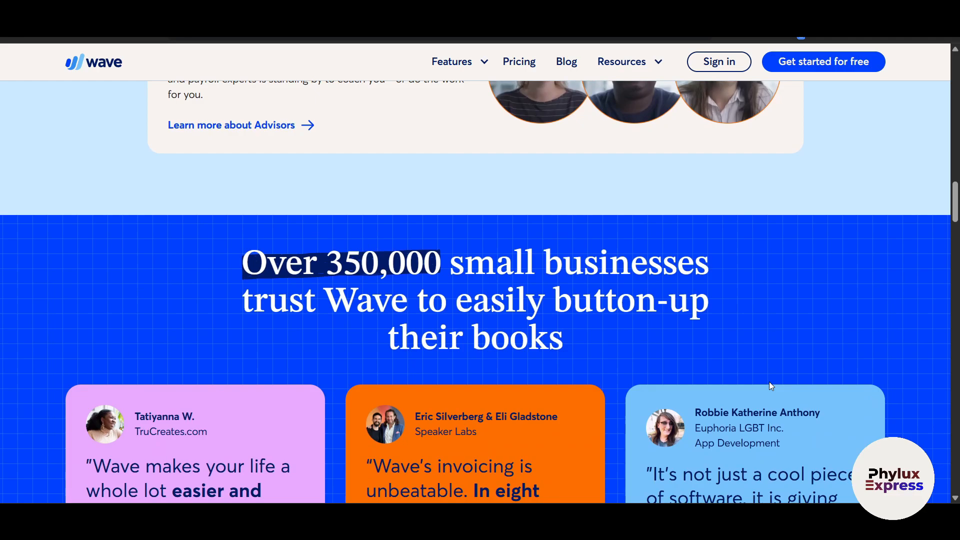
pyautogui.scroll(-4, 769, 382)
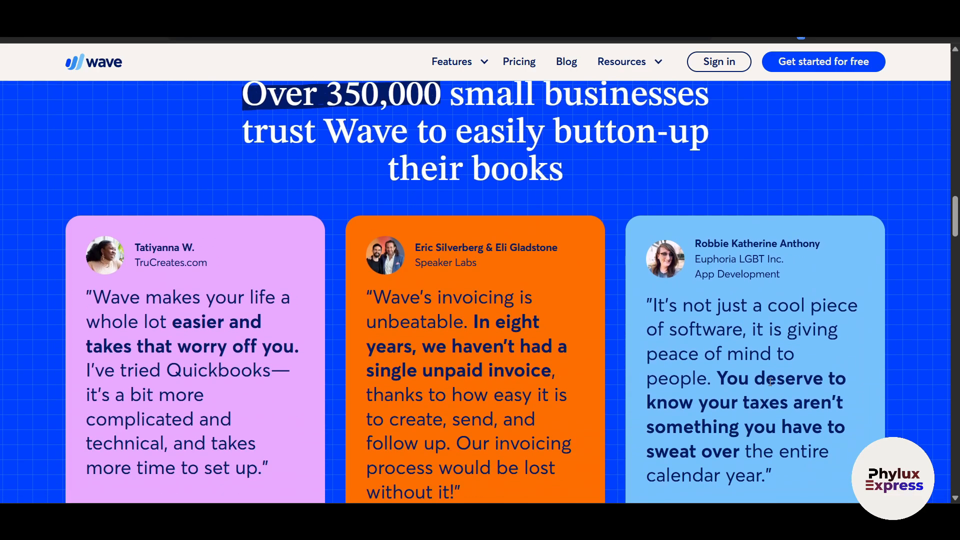
pyautogui.scroll(-1, 770, 382)
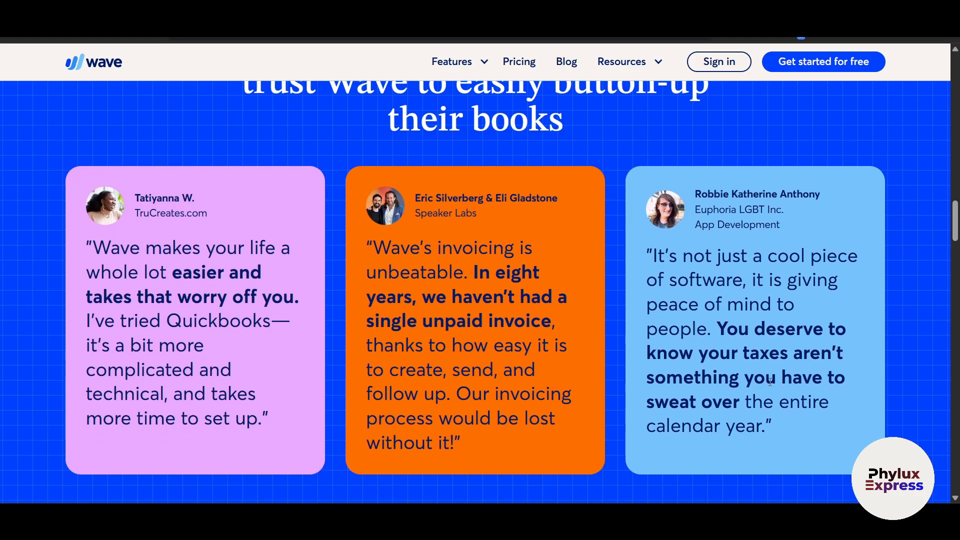
pyautogui.scroll(20, 770, 382)
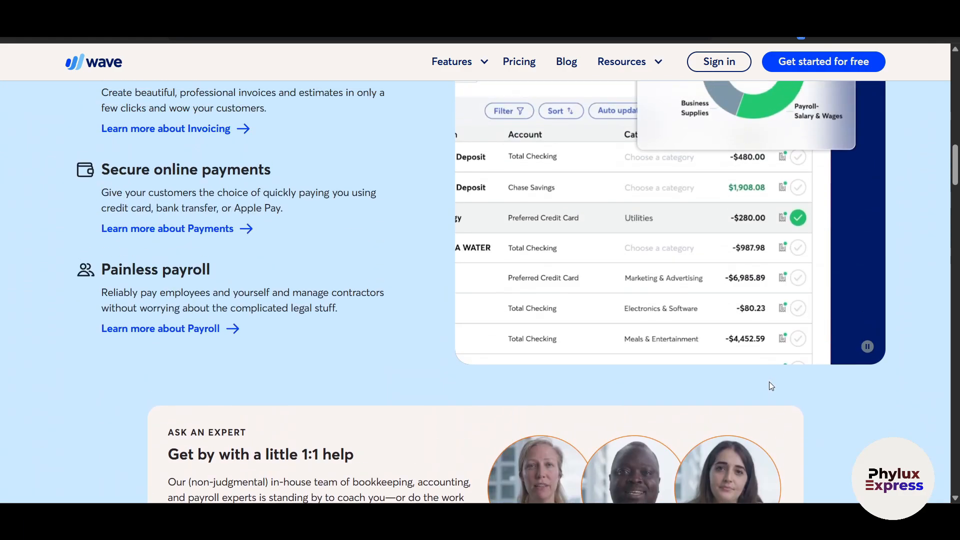
pyautogui.scroll(8, 770, 385)
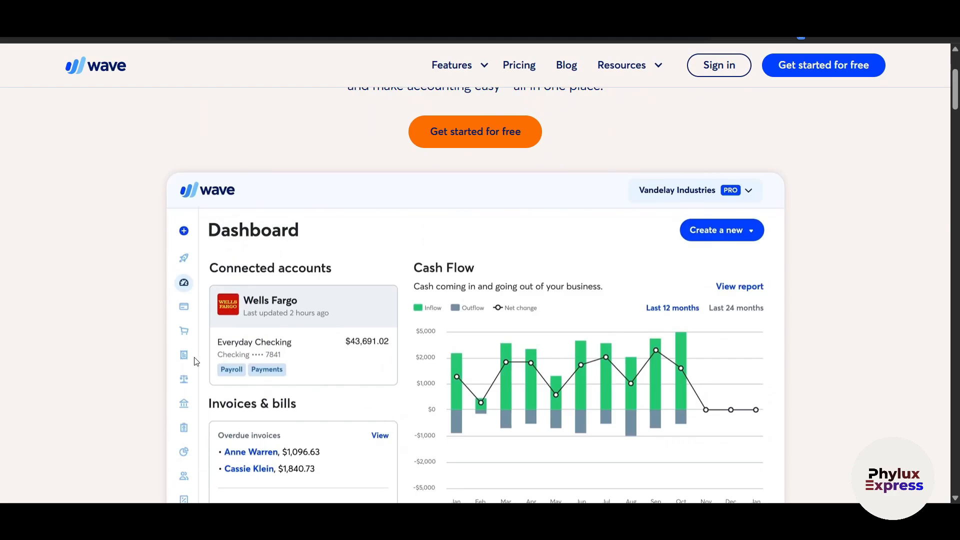
pyautogui.hscroll(-3, 186, 356)
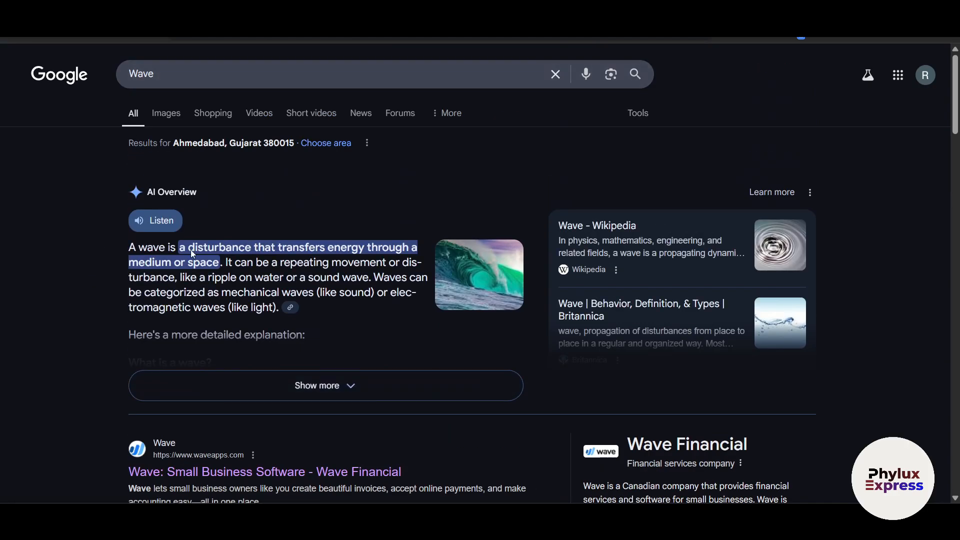
pyautogui.scroll(-5, 214, 401)
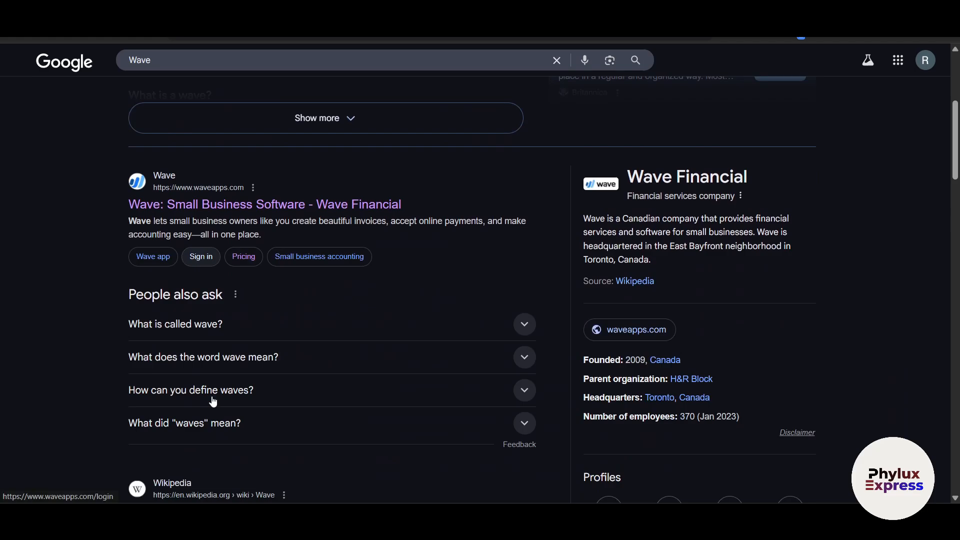
pyautogui.click(174, 202)
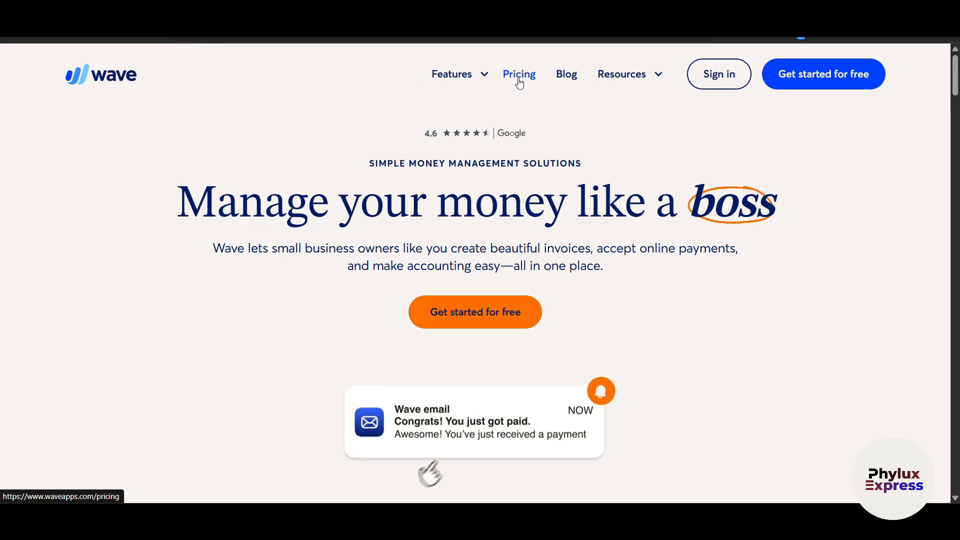
# Step: Open Wave's pricing page and review the Starter plan's credit card fee
pyautogui.click(519, 81)
pyautogui.scroll(-4, 759, 236)
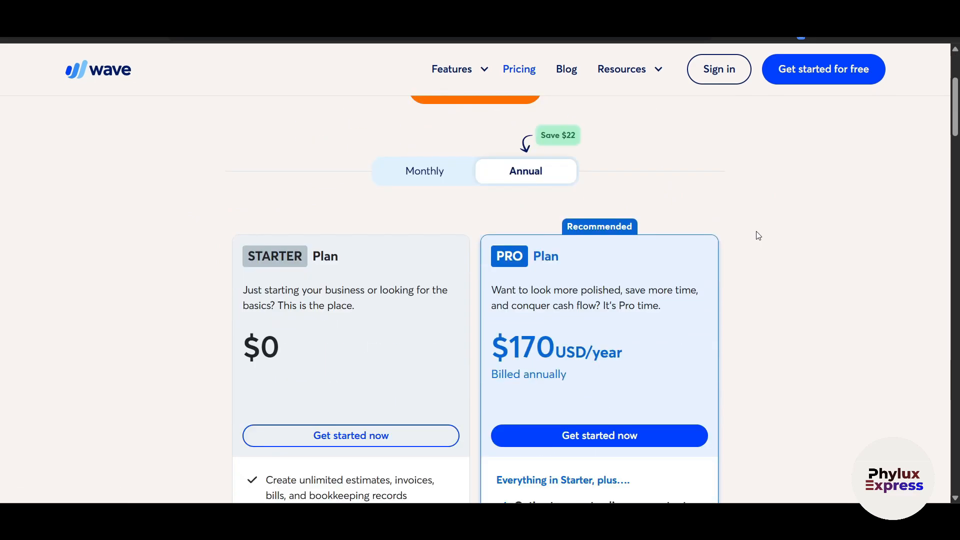
pyautogui.scroll(-2, 759, 236)
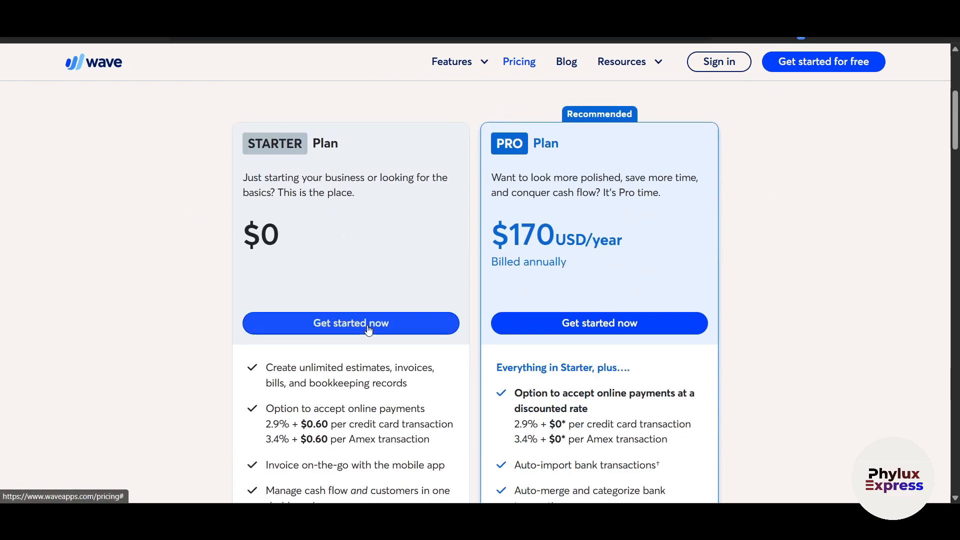
pyautogui.scroll(-3, 361, 325)
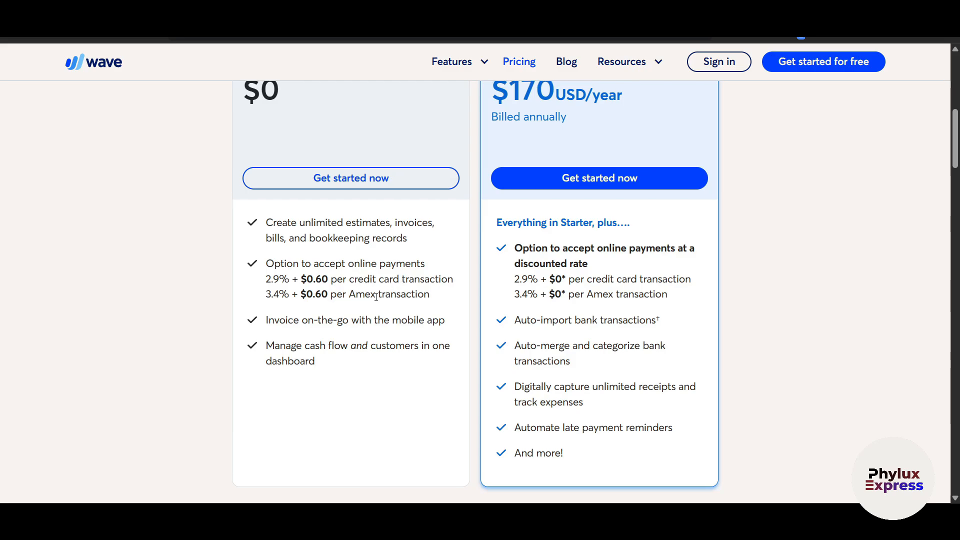
pyautogui.scroll(1, 325, 295)
pyautogui.moveTo(270, 290); pyautogui.dragTo(325, 296)
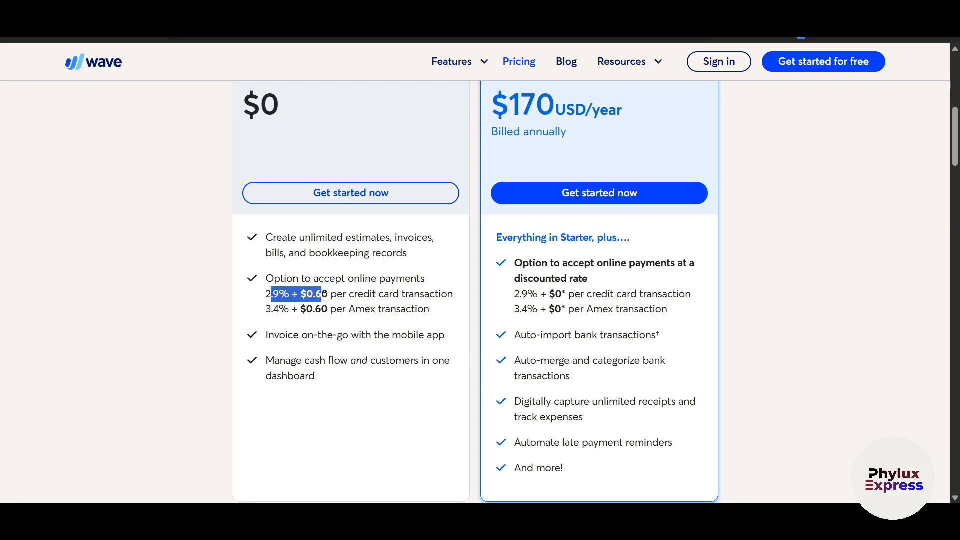
pyautogui.click(268, 296)
# Step: Review the Pro plan's discounted card fees
pyautogui.scroll(4, 395, 297)
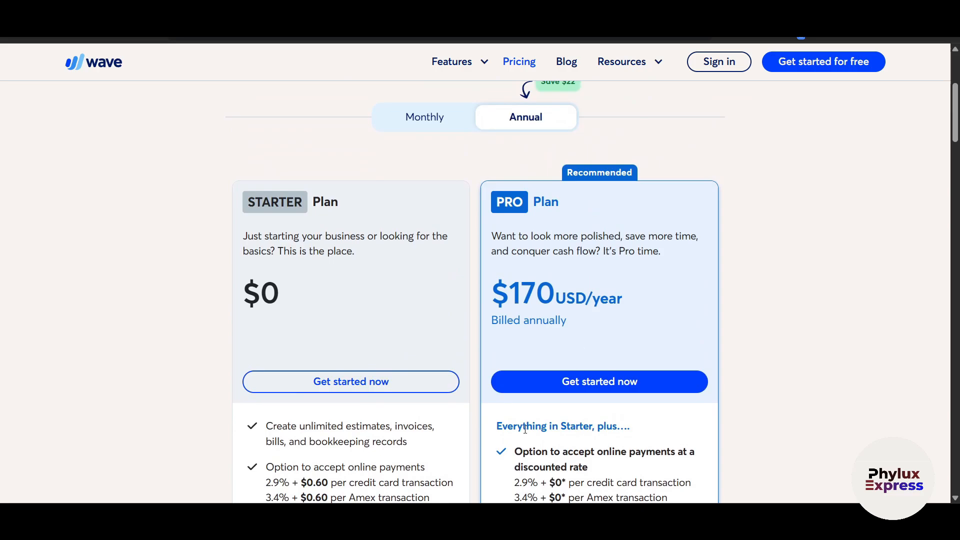
pyautogui.scroll(-3, 534, 324)
pyautogui.scroll(3, 534, 323)
pyautogui.scroll(-4, 585, 326)
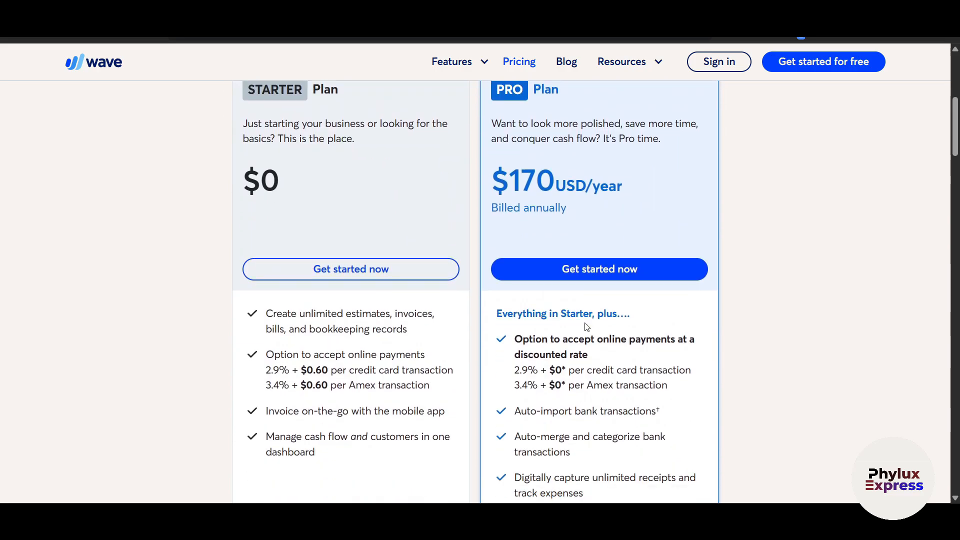
pyautogui.moveTo(557, 326); pyautogui.dragTo(520, 323)
pyautogui.click(567, 342)
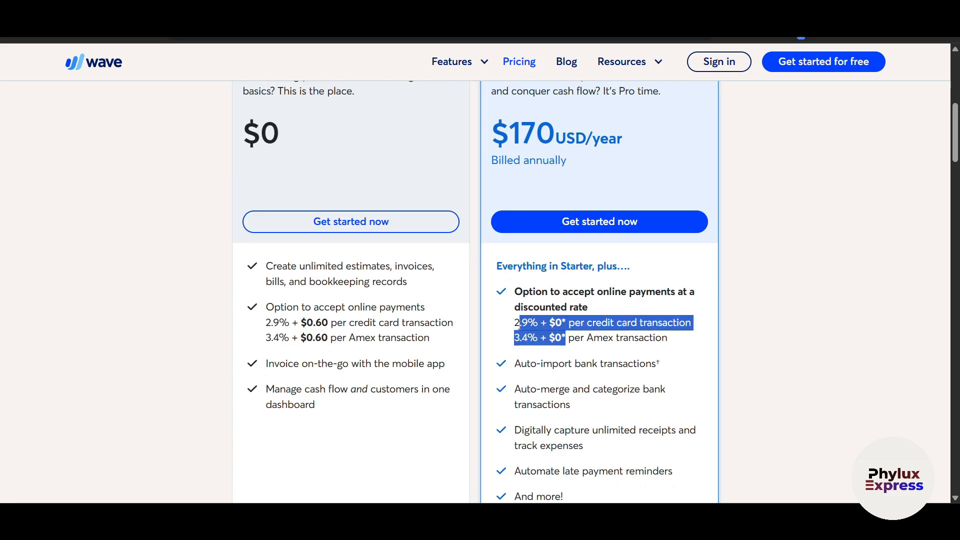
pyautogui.click(600, 337)
pyautogui.scroll(5, 600, 337)
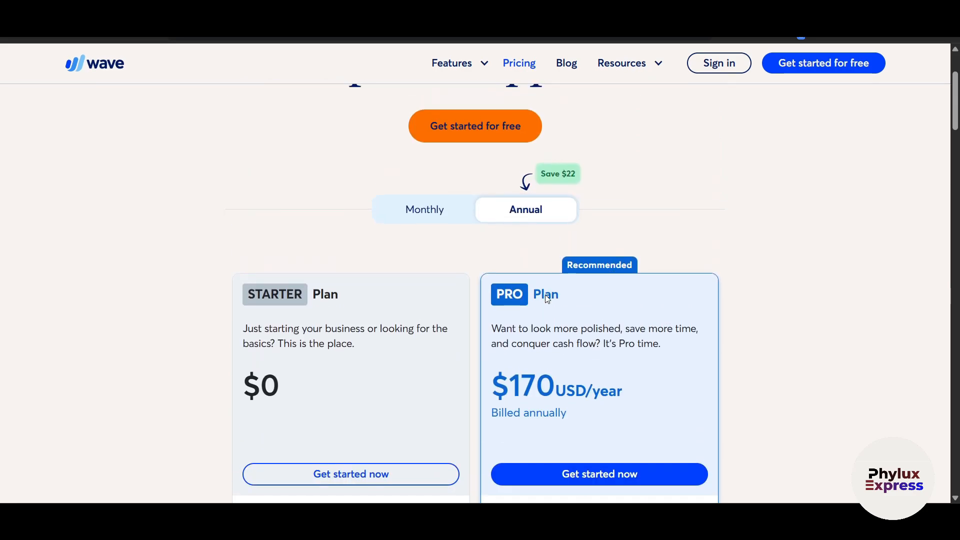
# Step: Switch plans to monthly billing, showing Pro at $16 USD/month and Starter at $0
pyautogui.click(428, 213)
pyautogui.scroll(-2, 446, 323)
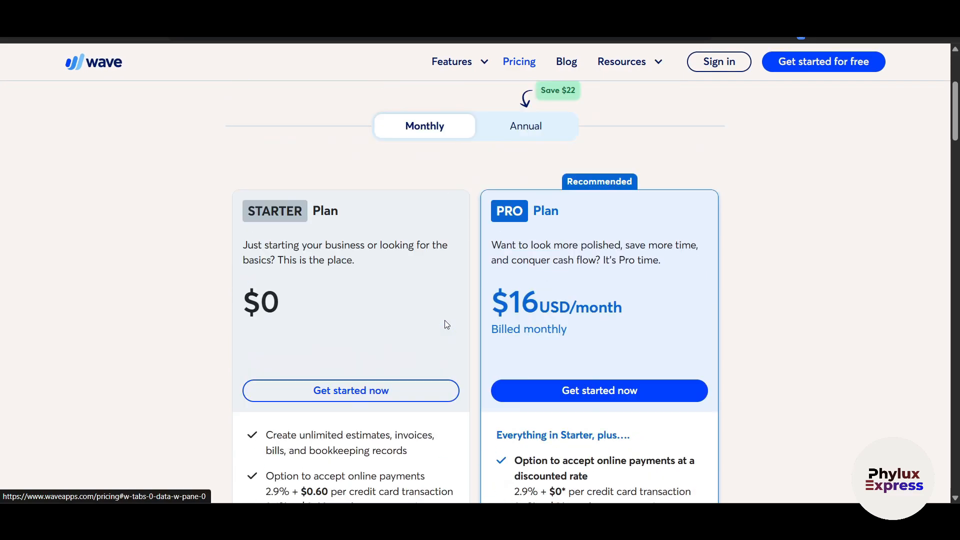
pyautogui.scroll(1, 445, 323)
pyautogui.scroll(-1, 445, 322)
pyautogui.scroll(5, 446, 324)
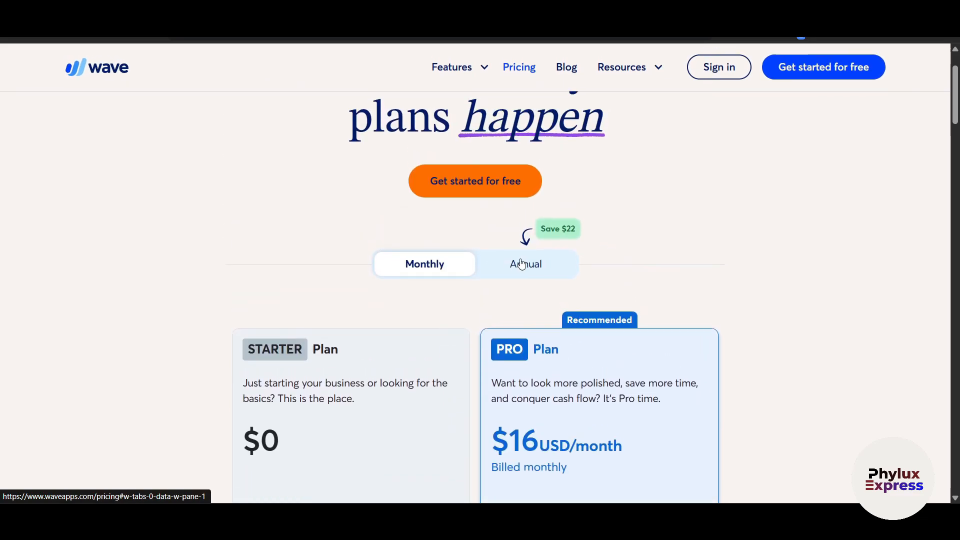
# Step: Start a free Wave sign-up using a Google account
pyautogui.click(821, 82)
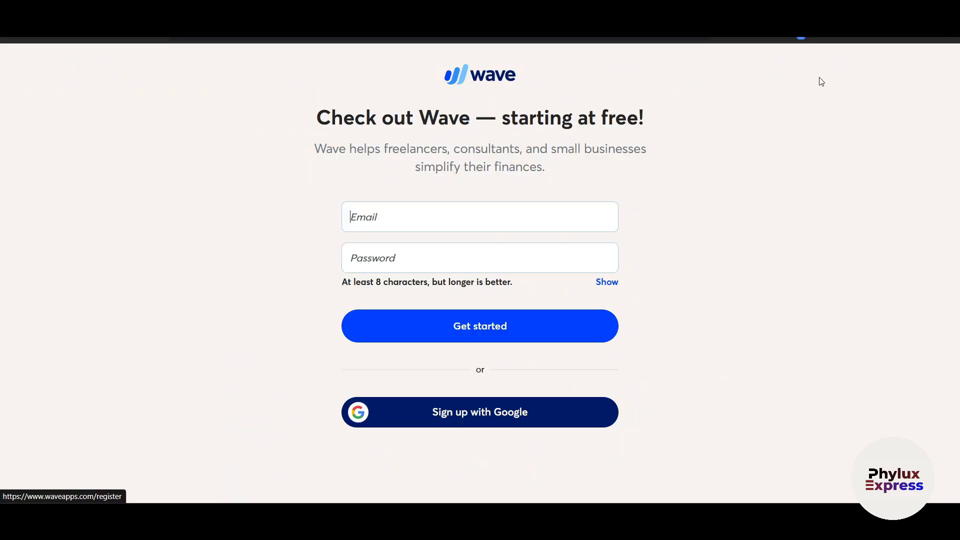
pyautogui.click(455, 414)
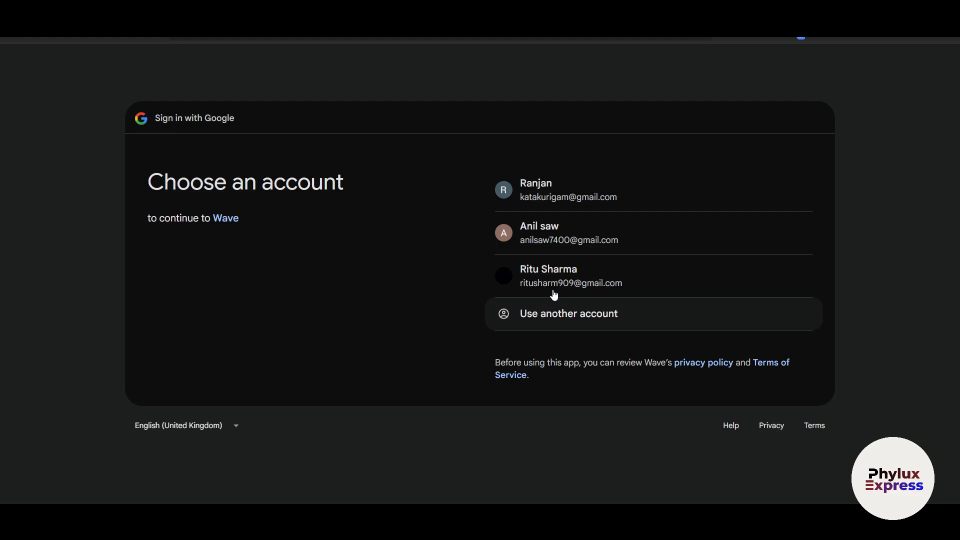
pyautogui.click(577, 247)
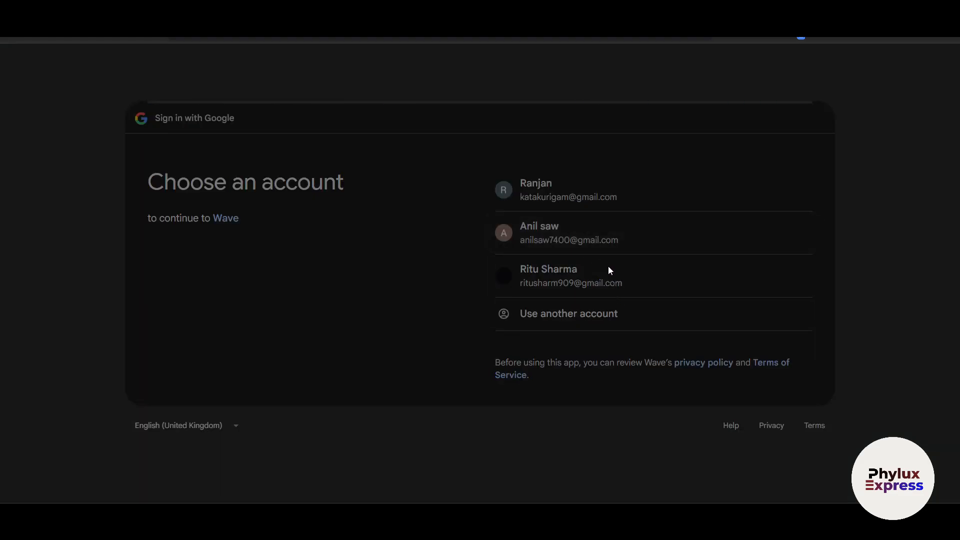
# Step: Enter the owner's first and last name and business name 'PHylux Express'
pyautogui.press('Tab')
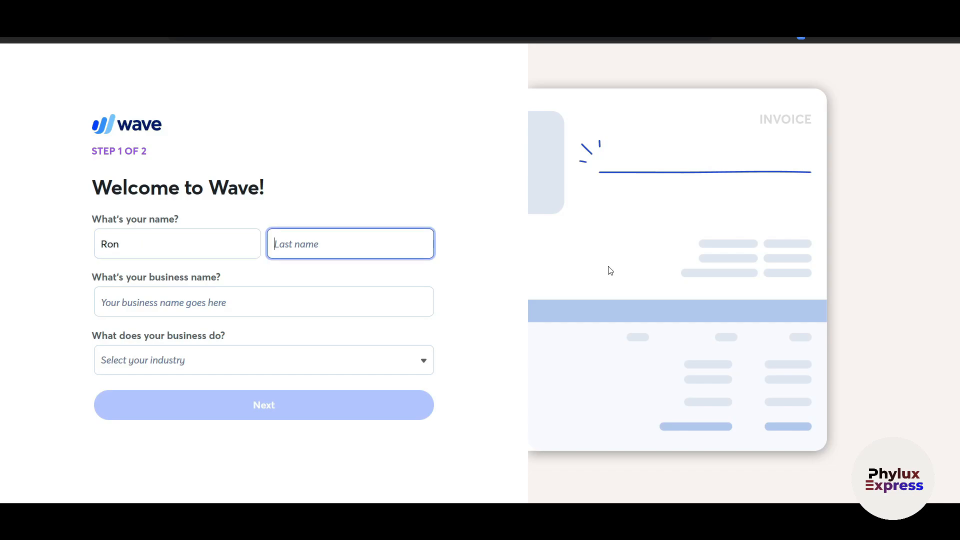
pyautogui.press('Tab')
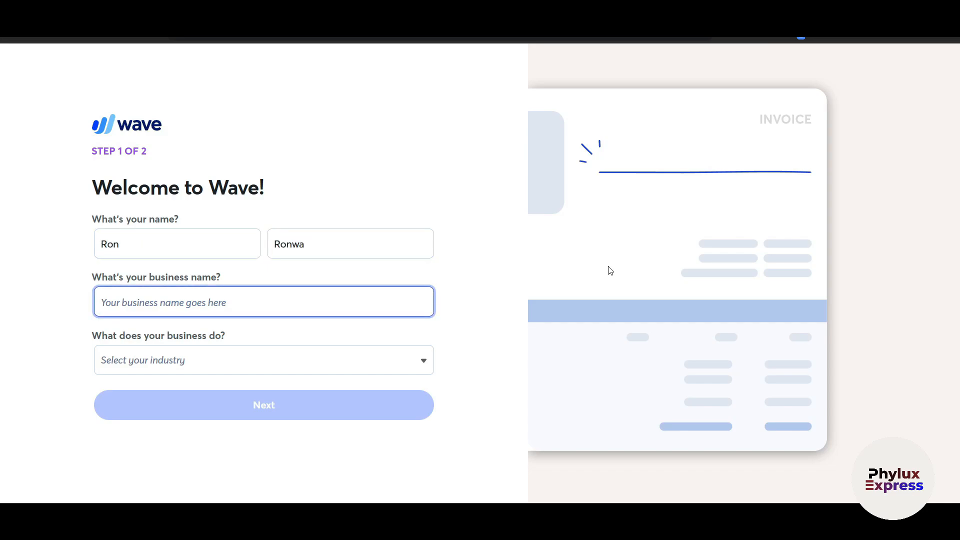
pyautogui.write('PHylu')
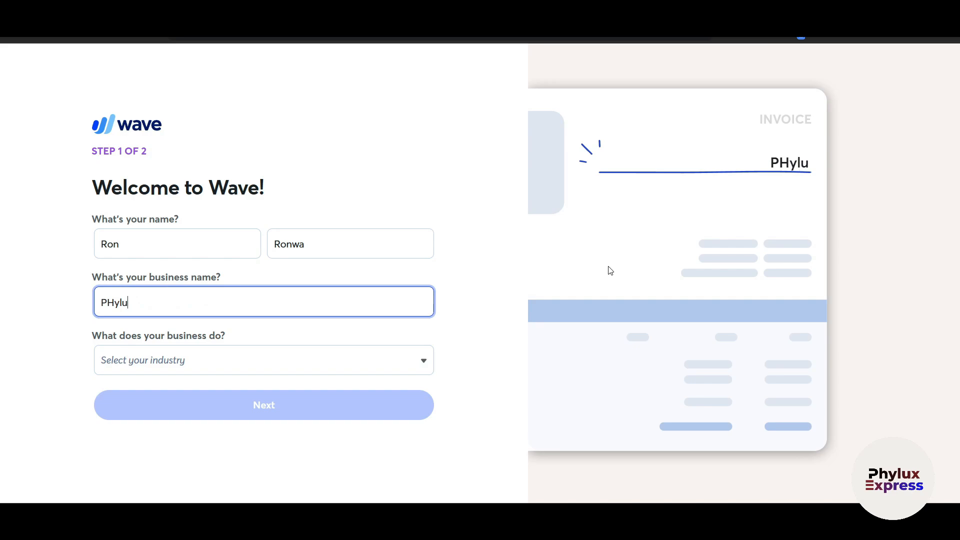
pyautogui.write('x Express')
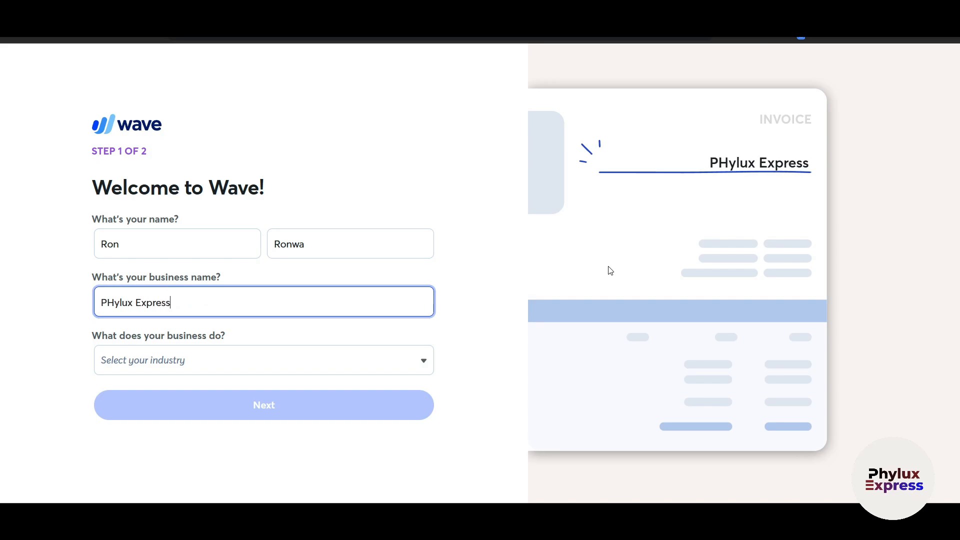
pyautogui.press('Tab')
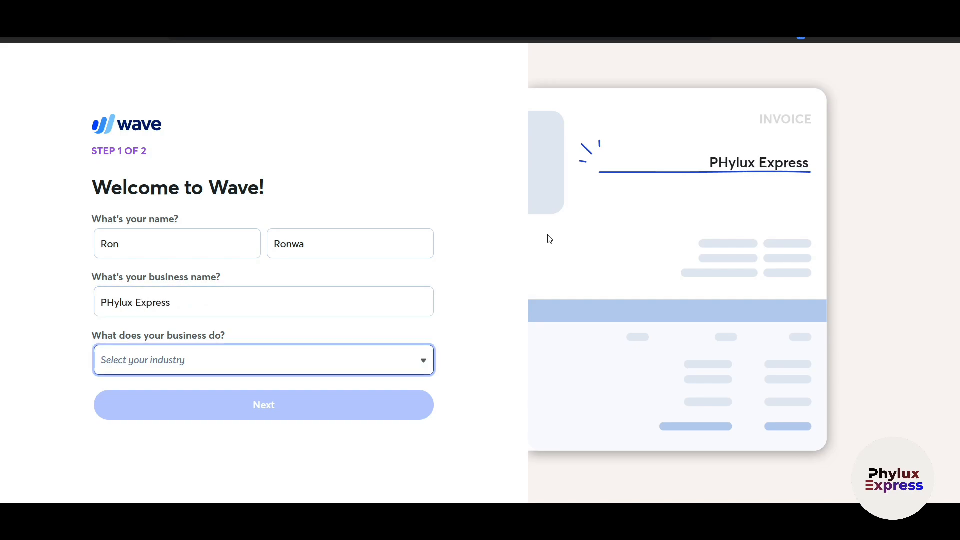
# Step: Choose Administration Services as the industry, continue, and go on to Zoho Books
pyautogui.click(340, 372)
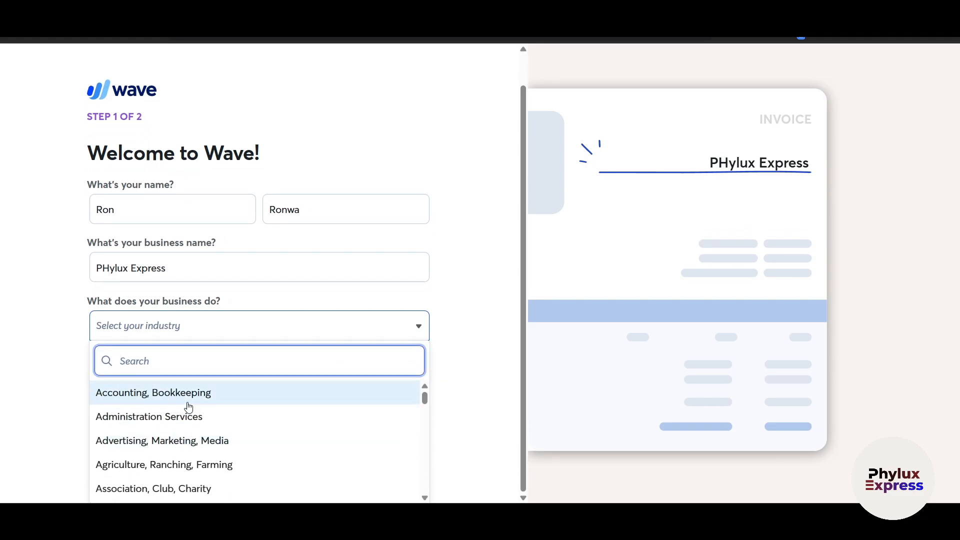
pyautogui.click(187, 416)
pyautogui.click(310, 407)
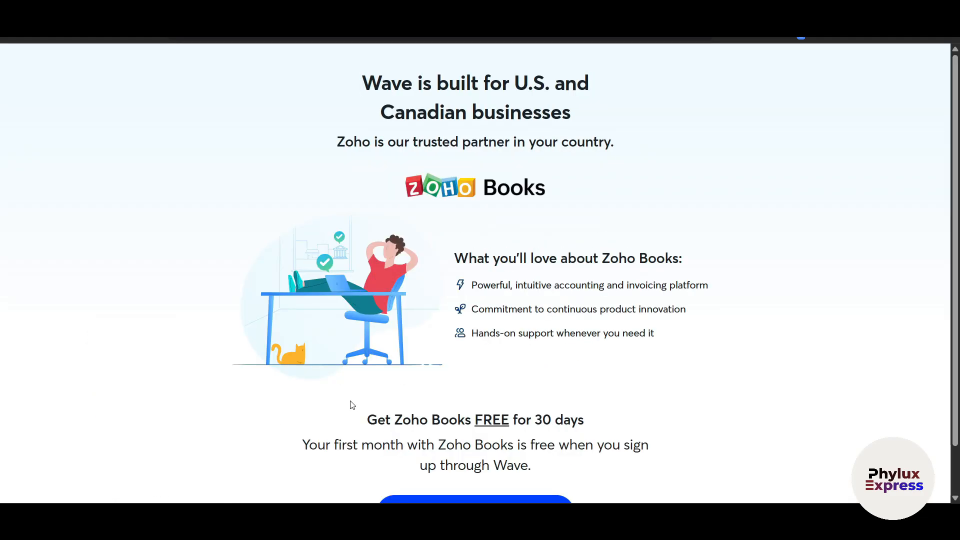
pyautogui.scroll(-2, 541, 384)
pyautogui.scroll(2, 540, 385)
pyautogui.scroll(-2, 774, 420)
pyautogui.click(466, 475)
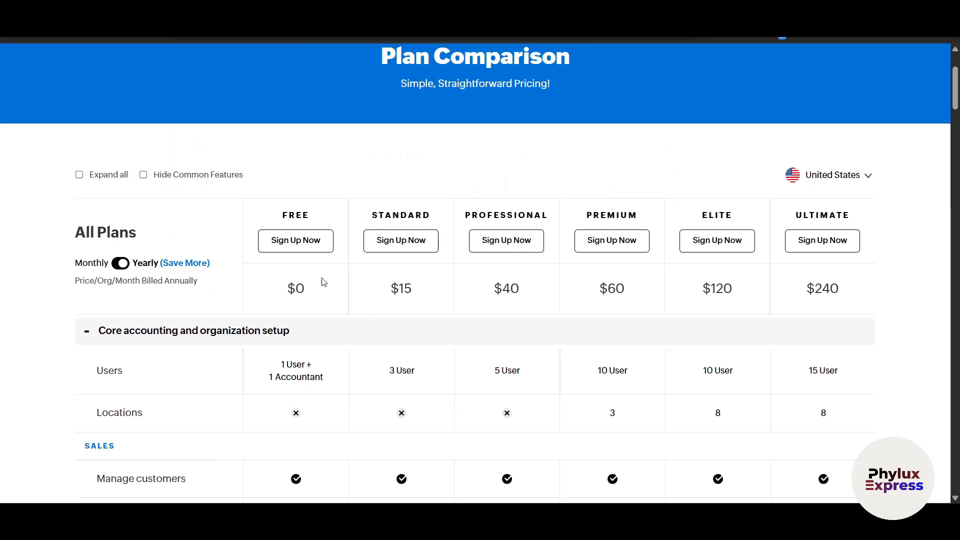
# Step: Fill the Zoho Books free-plan sign-up for Phylux Express, accept the terms and submit
pyautogui.click(298, 239)
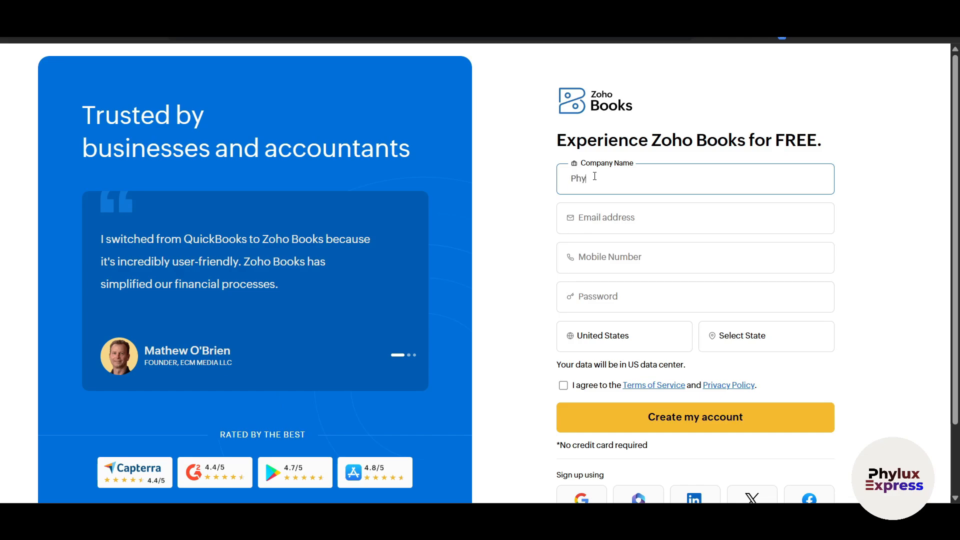
pyautogui.write('lux Express')
pyautogui.click(604, 216)
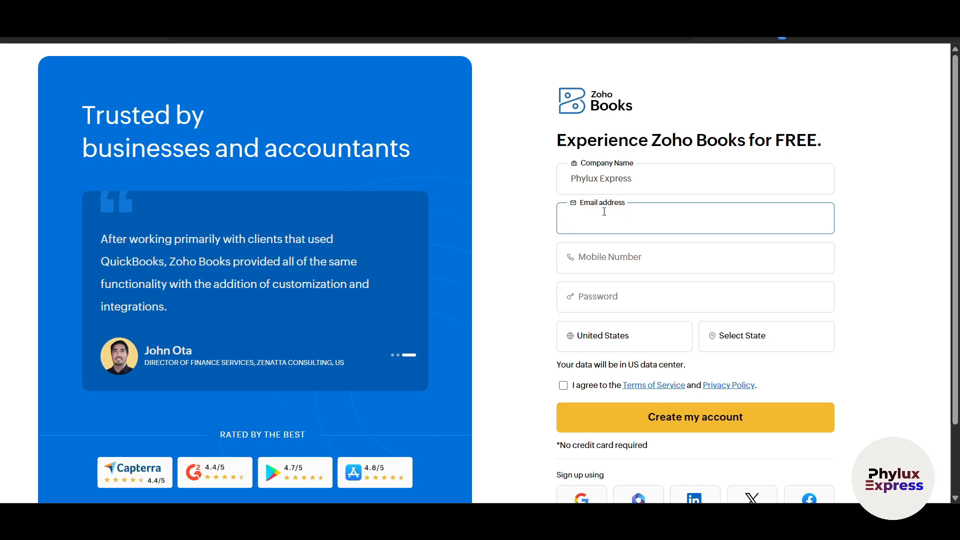
pyautogui.scroll(-1, 515, 286)
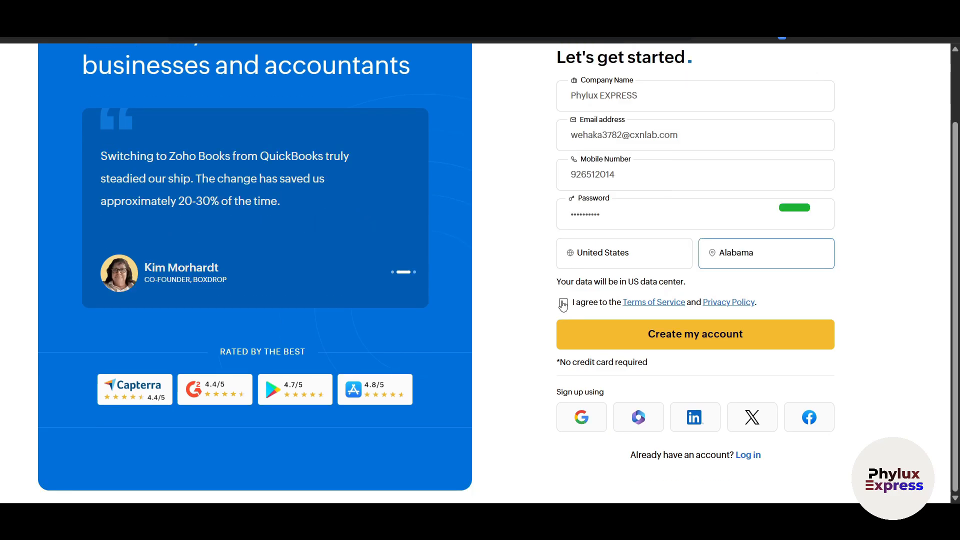
pyautogui.click(563, 302)
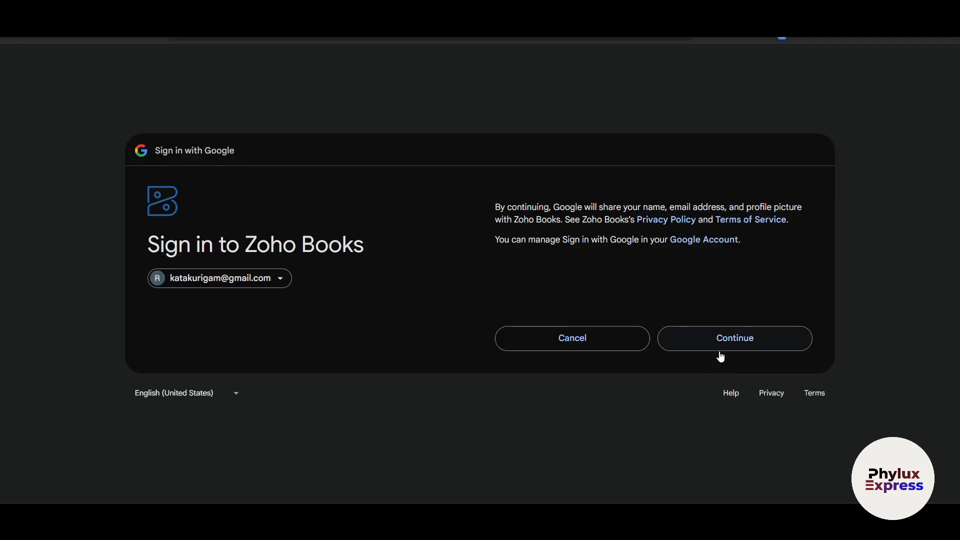
pyautogui.click(719, 350)
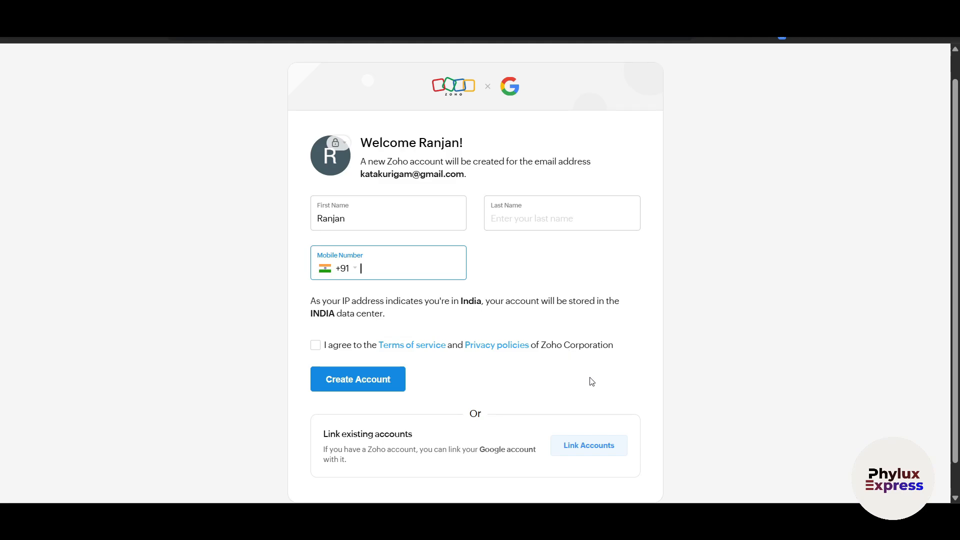
# Step: Replace the prefilled first and last name with the owner's, accept the terms, and create the Zoho account
pyautogui.scroll(-1, 223, 362)
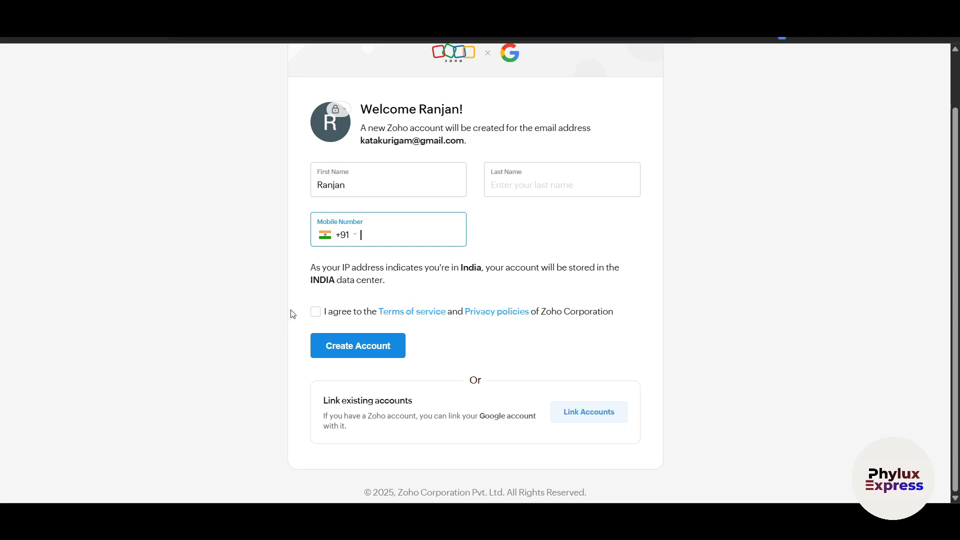
pyautogui.moveTo(382, 184); pyautogui.dragTo(198, 186)
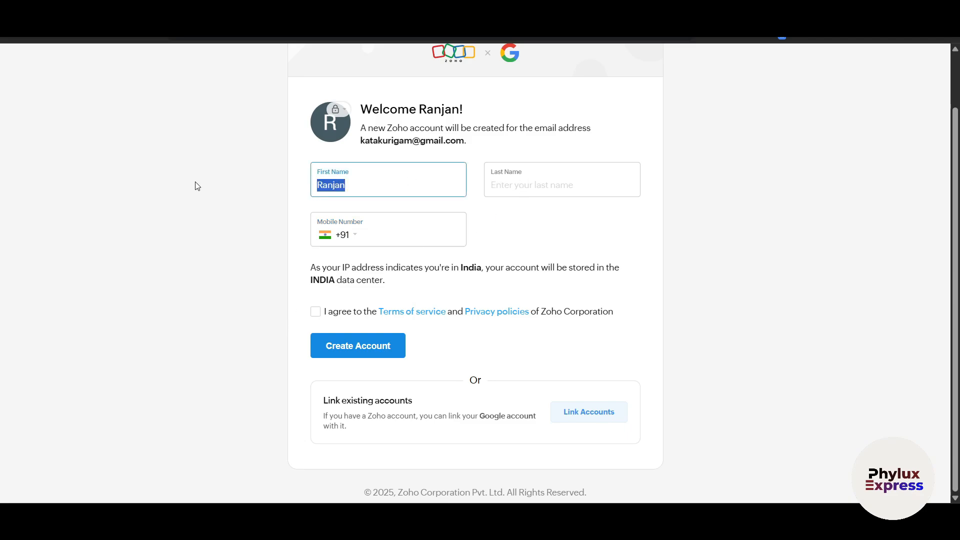
pyautogui.press('BackSpace')
pyautogui.press('Tab')
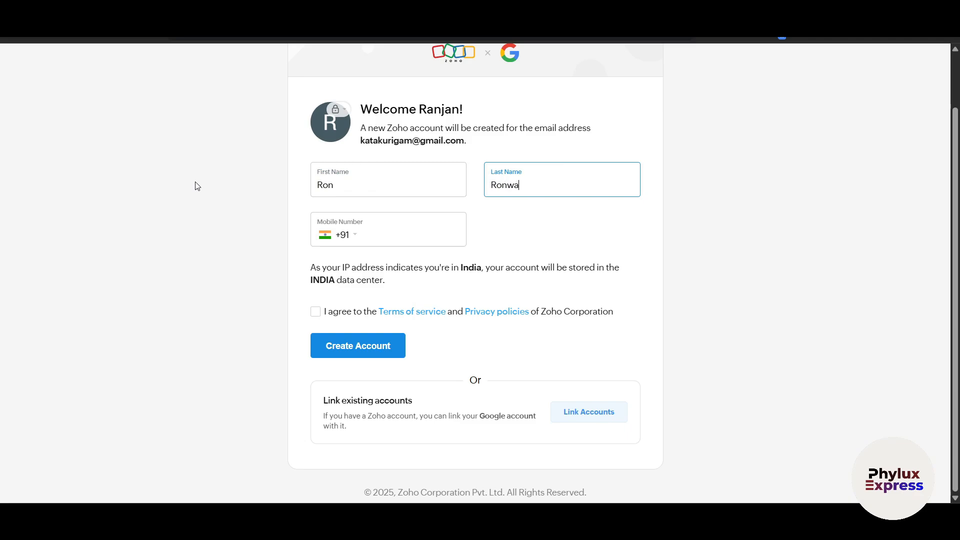
pyautogui.click(385, 243)
pyautogui.click(317, 314)
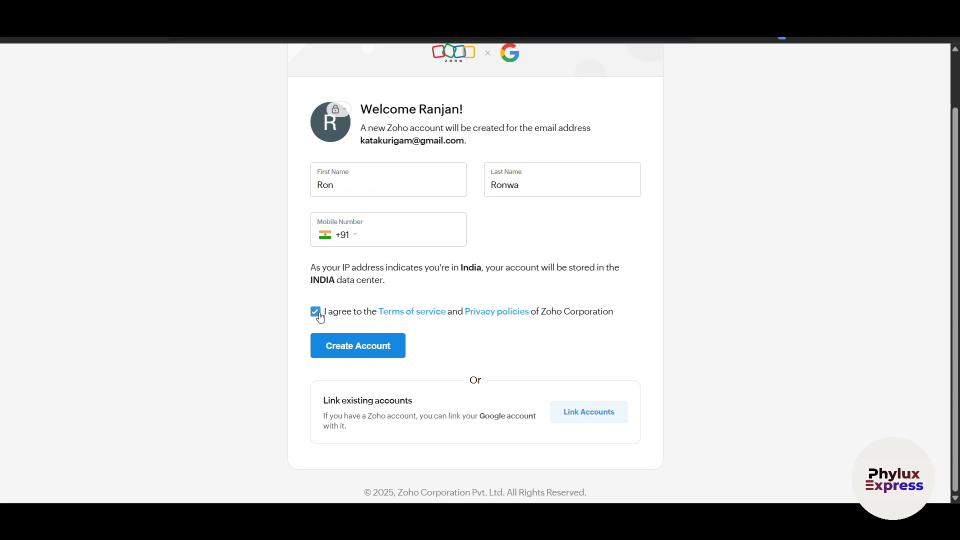
pyautogui.click(358, 346)
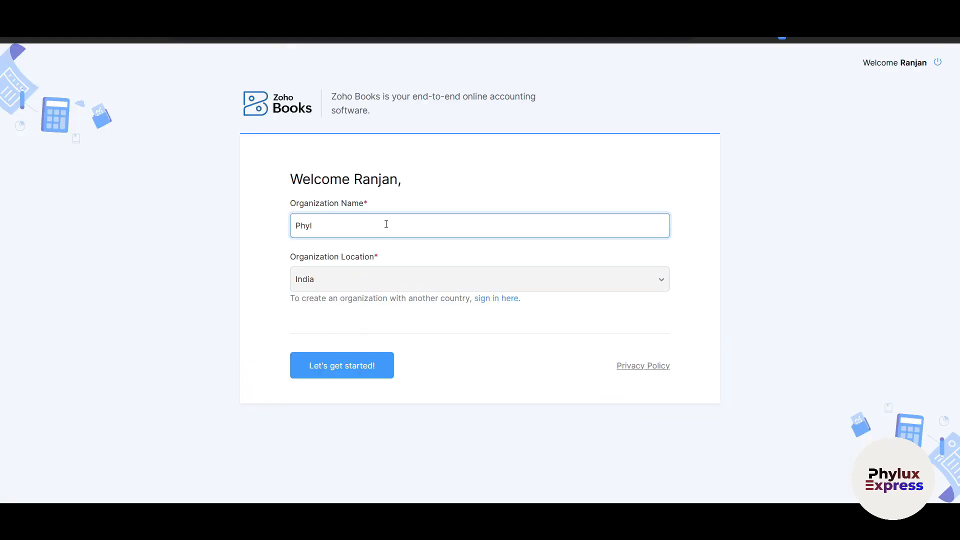
# Step: Enter the organization name 'Phylux Exp', continue, and pick Marketing as the industry
pyautogui.write('Phylux Express')
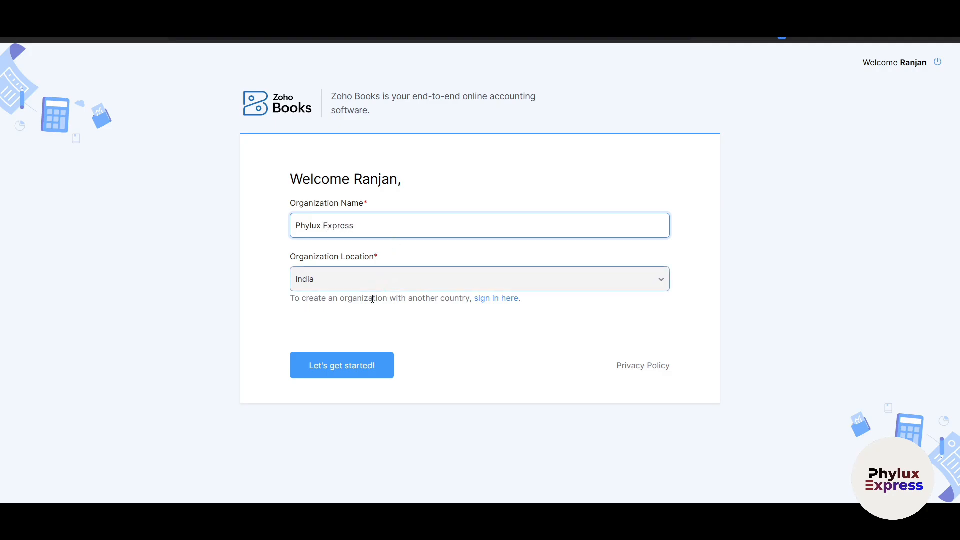
pyautogui.click(344, 367)
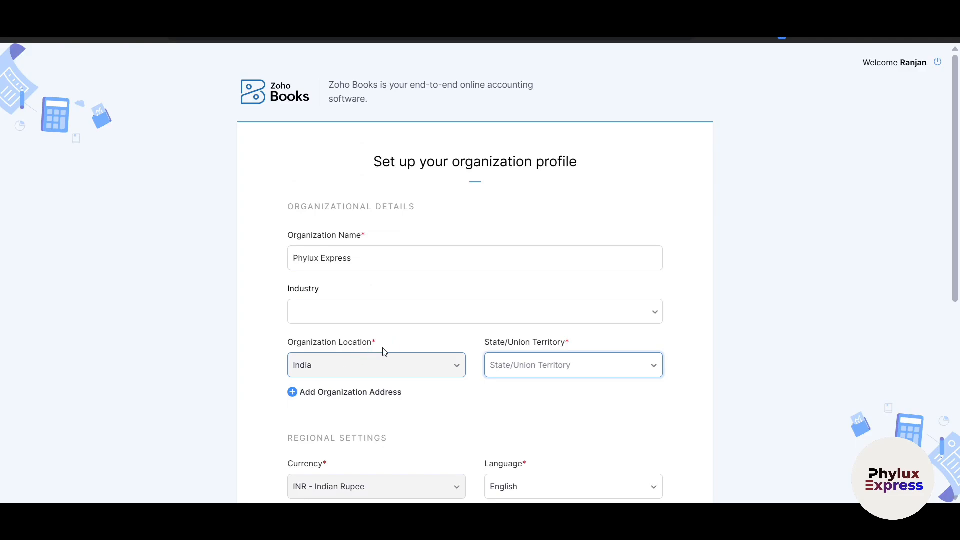
pyautogui.scroll(-1, 497, 330)
pyautogui.click(556, 248)
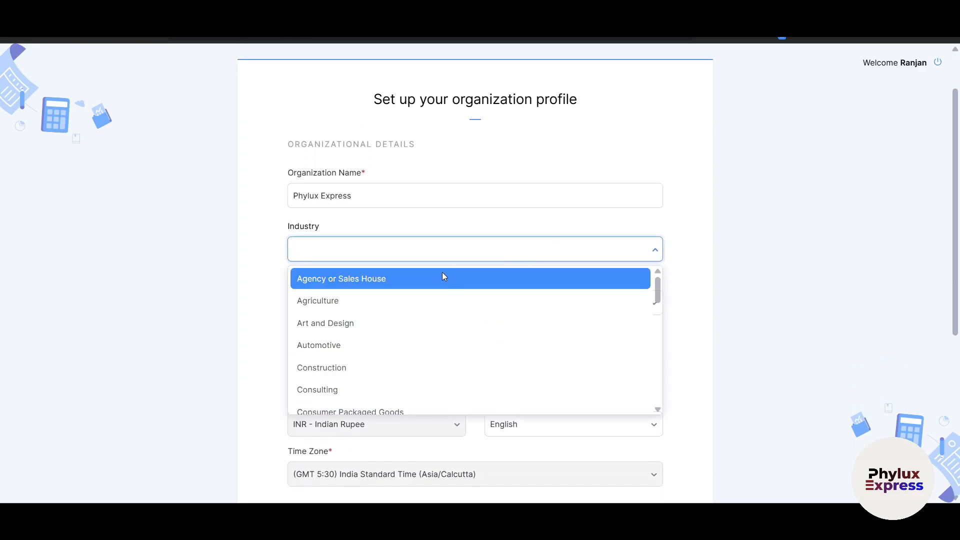
pyautogui.scroll(-1, 437, 317)
pyautogui.scroll(1, 436, 319)
pyautogui.scroll(-1, 437, 340)
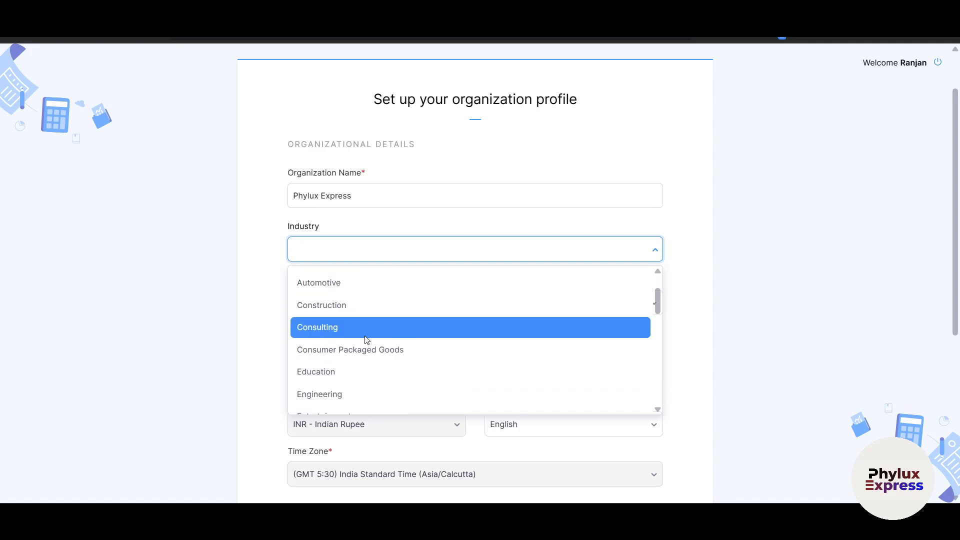
pyautogui.scroll(-1, 382, 340)
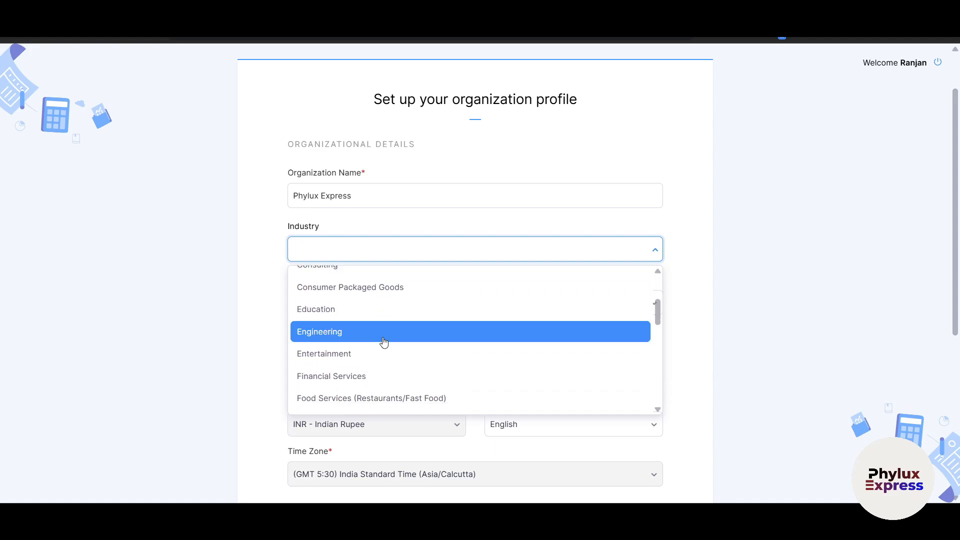
pyautogui.scroll(-1, 385, 361)
pyautogui.scroll(-2, 379, 367)
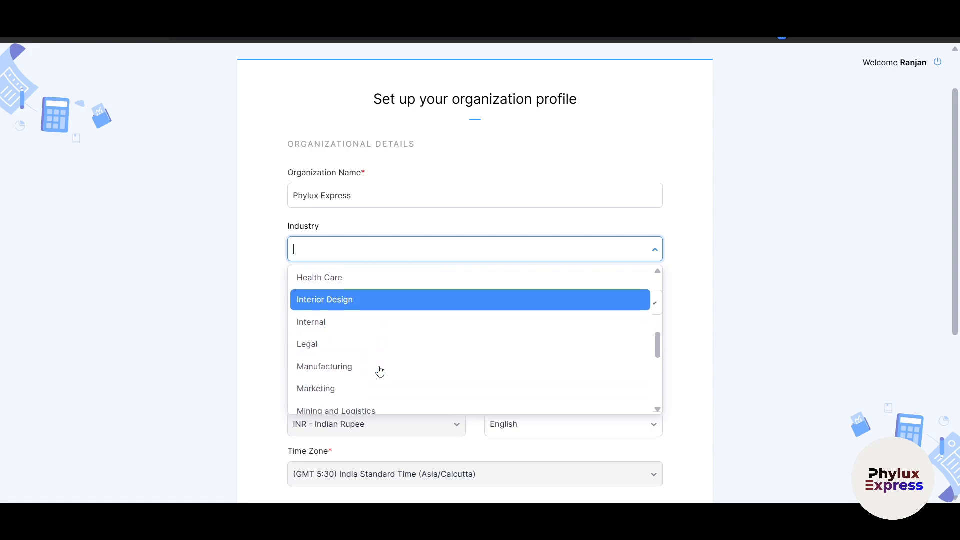
pyautogui.scroll(-2, 380, 371)
pyautogui.scroll(1, 370, 345)
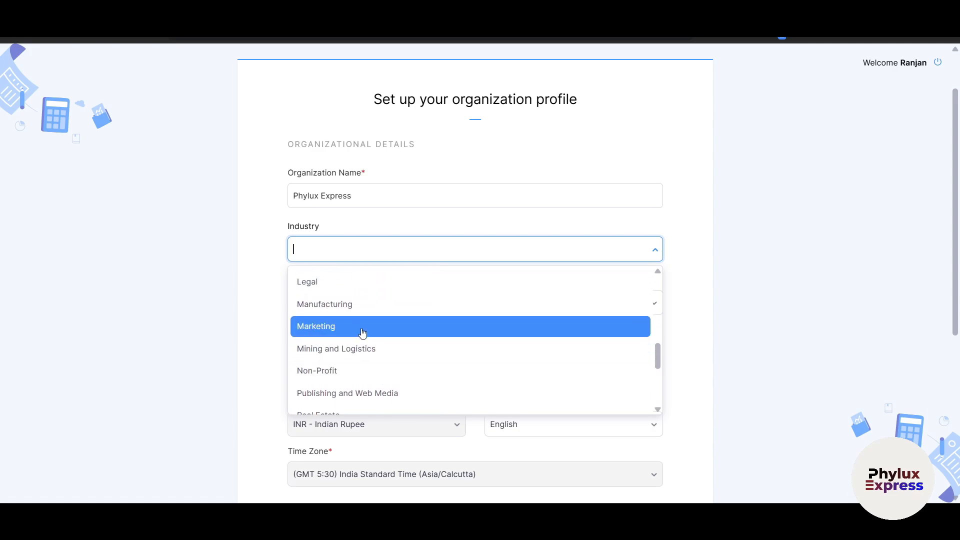
pyautogui.click(363, 332)
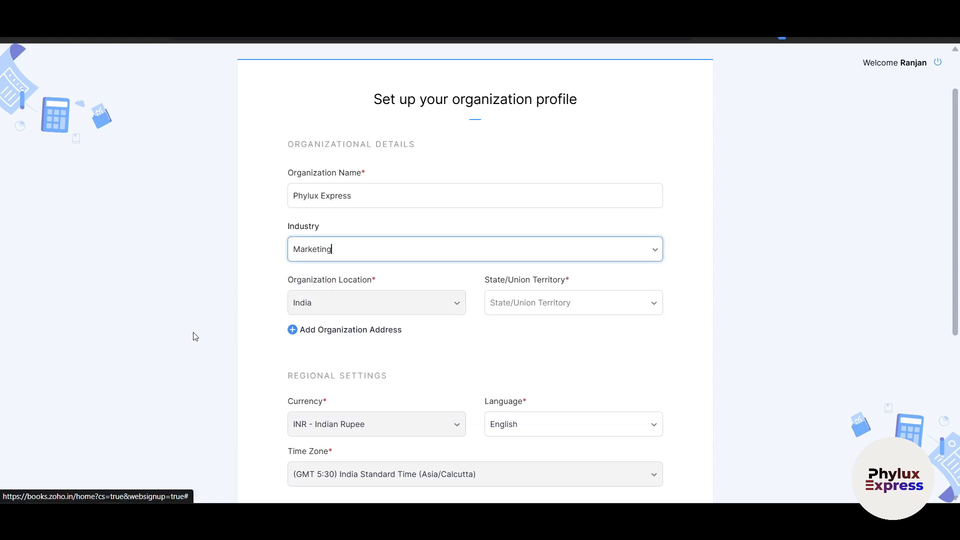
# Step: Set the state to Bihar, leave GST registration at no, and submit the profile
pyautogui.click(537, 308)
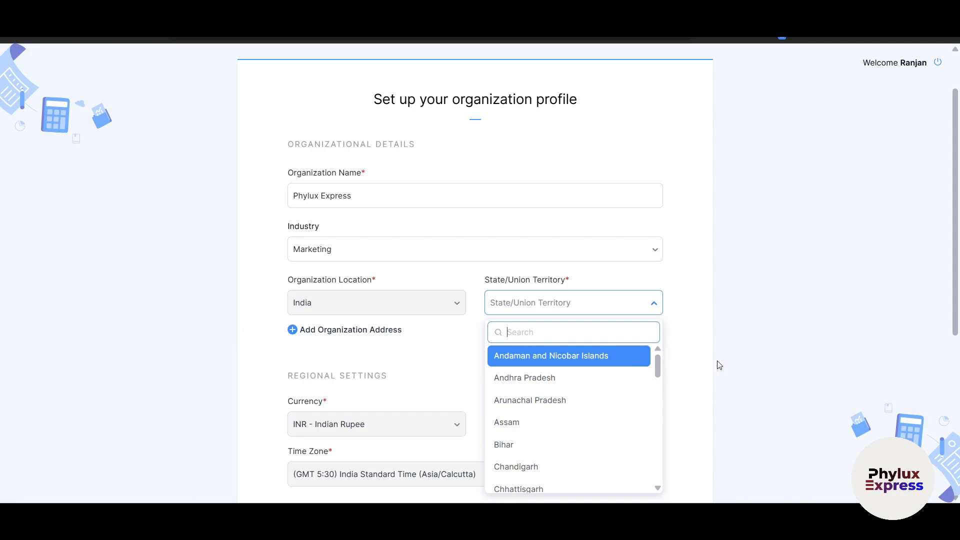
pyautogui.scroll(-1, 695, 353)
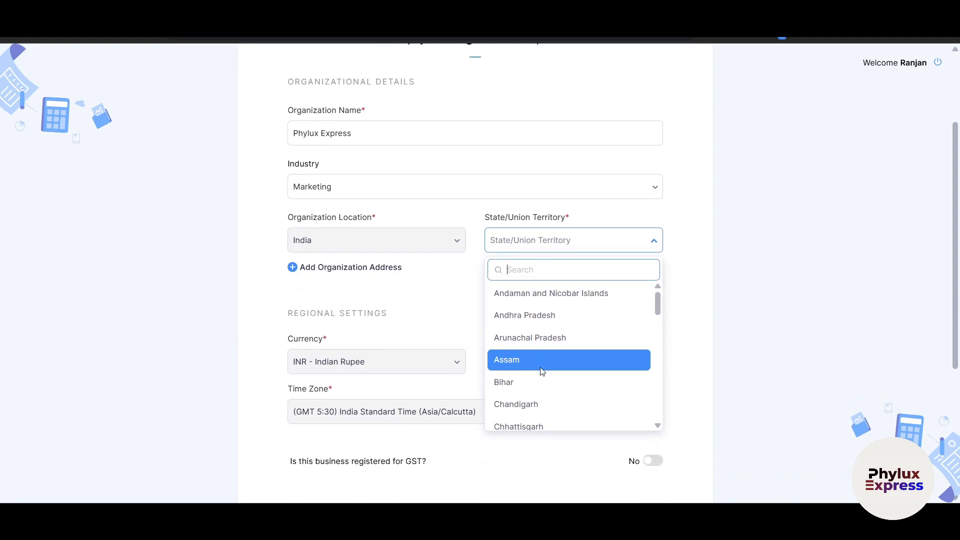
pyautogui.click(538, 383)
pyautogui.scroll(-2, 726, 346)
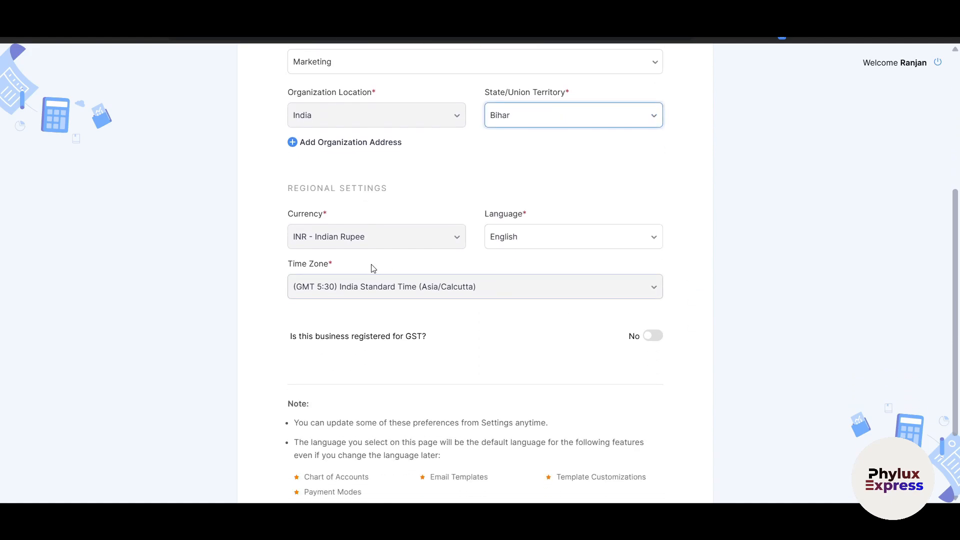
pyautogui.click(414, 239)
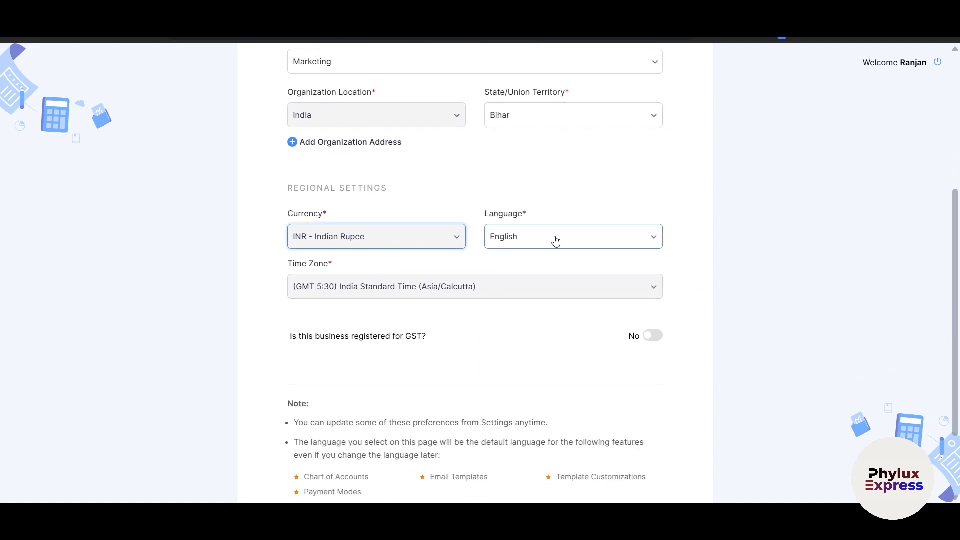
pyautogui.scroll(-2, 438, 306)
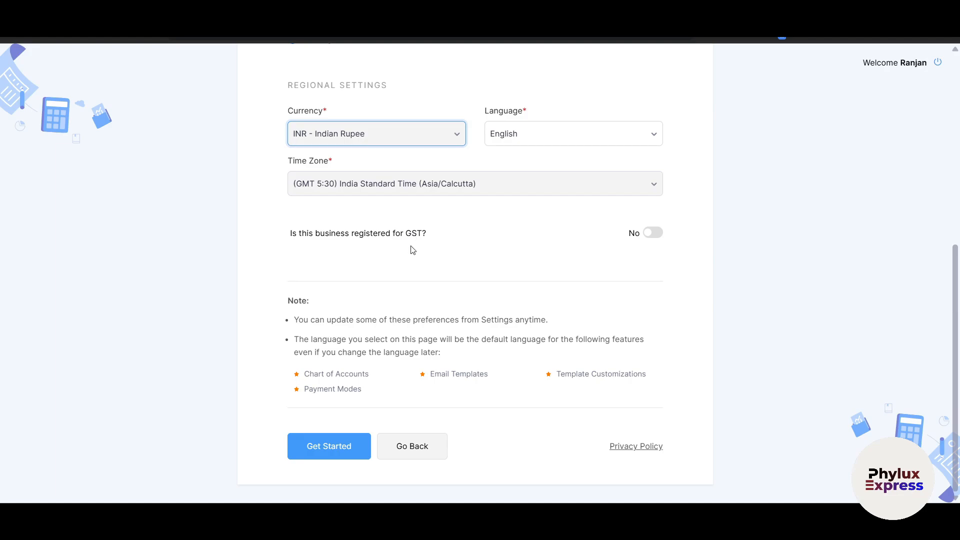
pyautogui.click(651, 234)
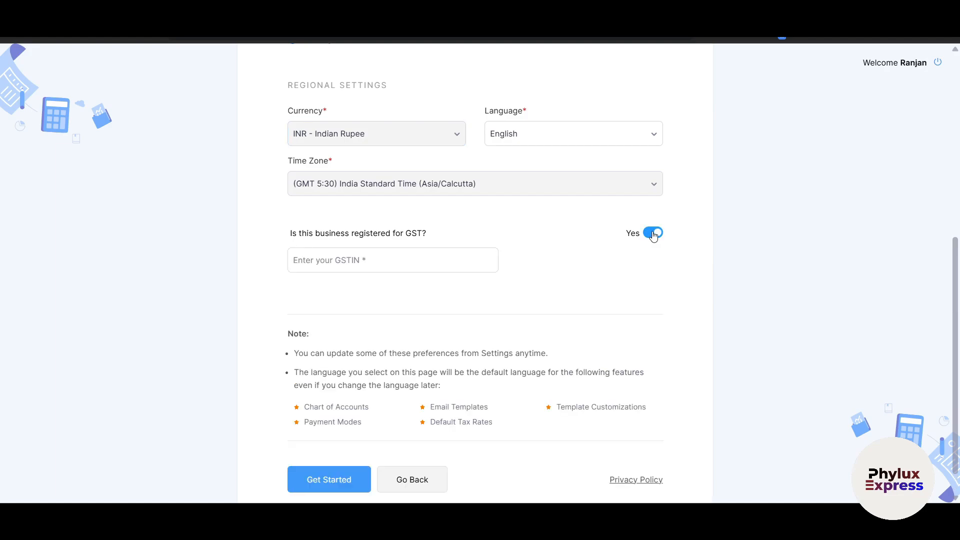
pyautogui.click(653, 234)
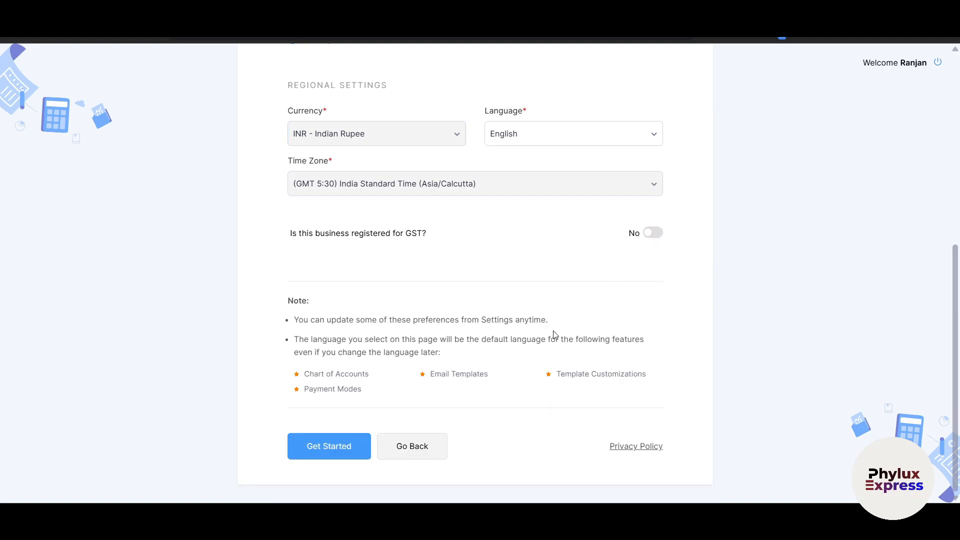
pyautogui.click(352, 447)
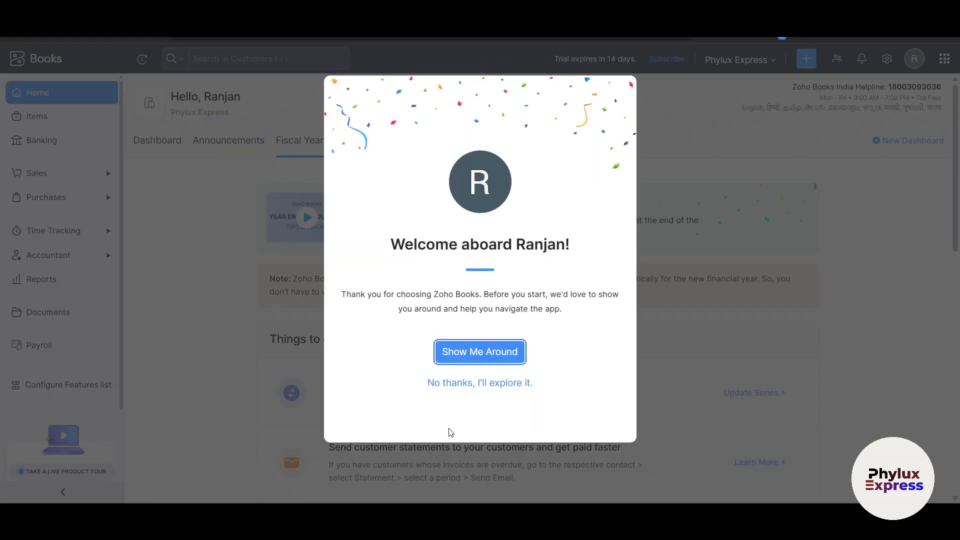
# Step: Skip the guided tour and block the site's notifications forever
pyautogui.click(503, 385)
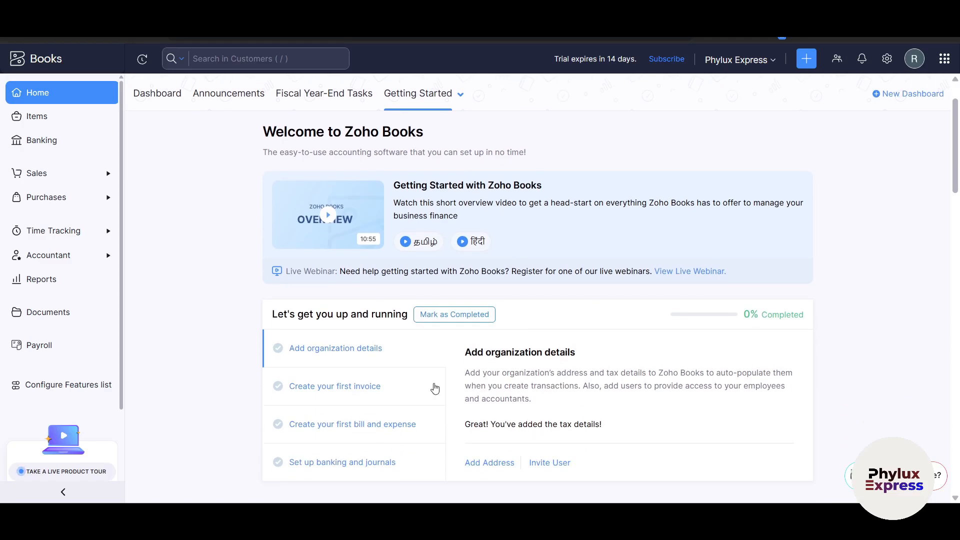
pyautogui.scroll(-4, 332, 383)
pyautogui.scroll(-1, 334, 383)
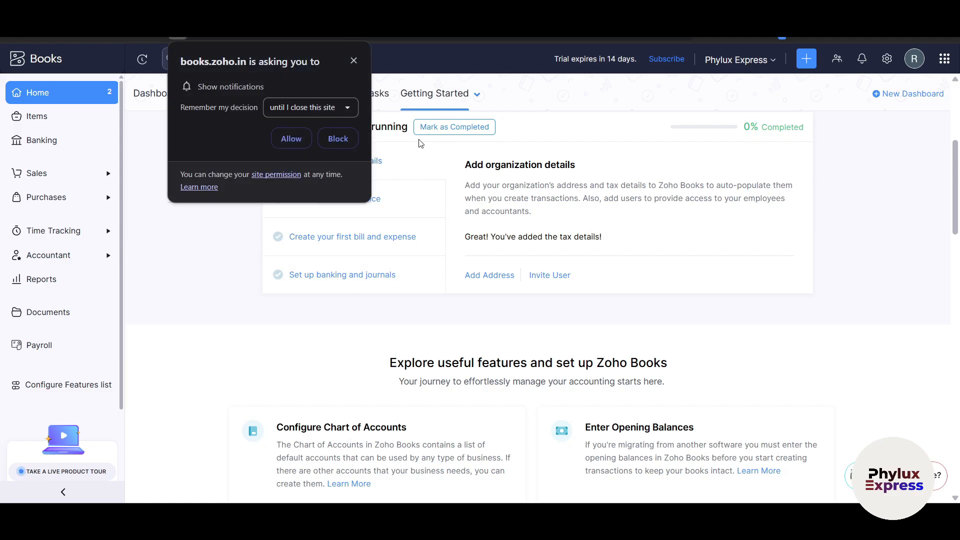
pyautogui.click(320, 113)
pyautogui.click(316, 182)
pyautogui.click(333, 140)
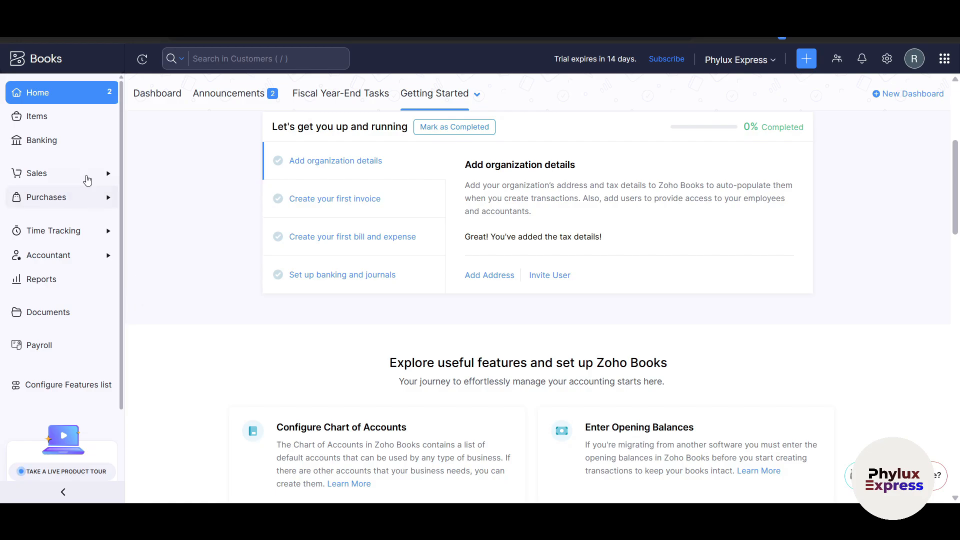
# Step: Scroll through the Getting Started checklist and feature cards, then back to the top
pyautogui.scroll(-1, 81, 179)
pyautogui.scroll(-2, 81, 179)
pyautogui.scroll(3, 86, 204)
pyautogui.scroll(-10, 888, 281)
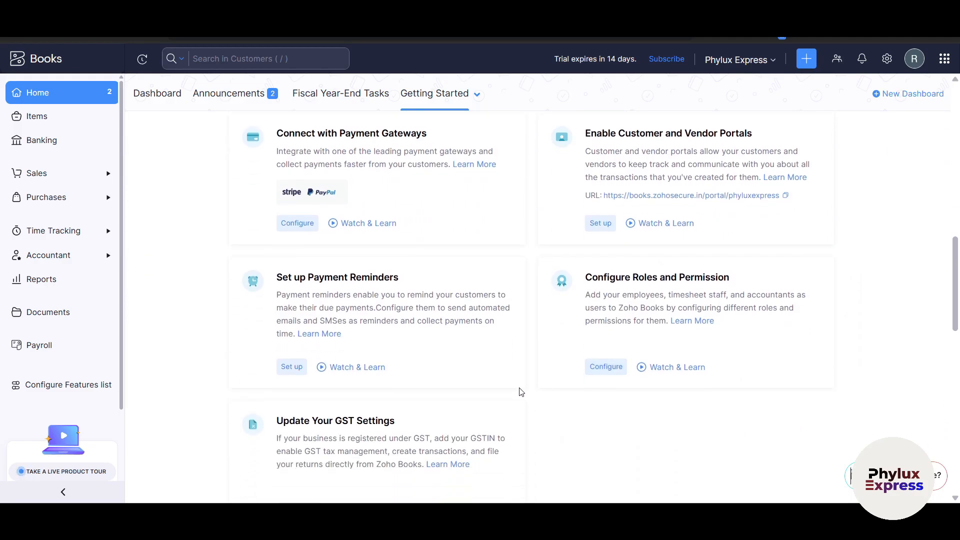
pyautogui.scroll(-8, 520, 392)
pyautogui.scroll(12, 558, 405)
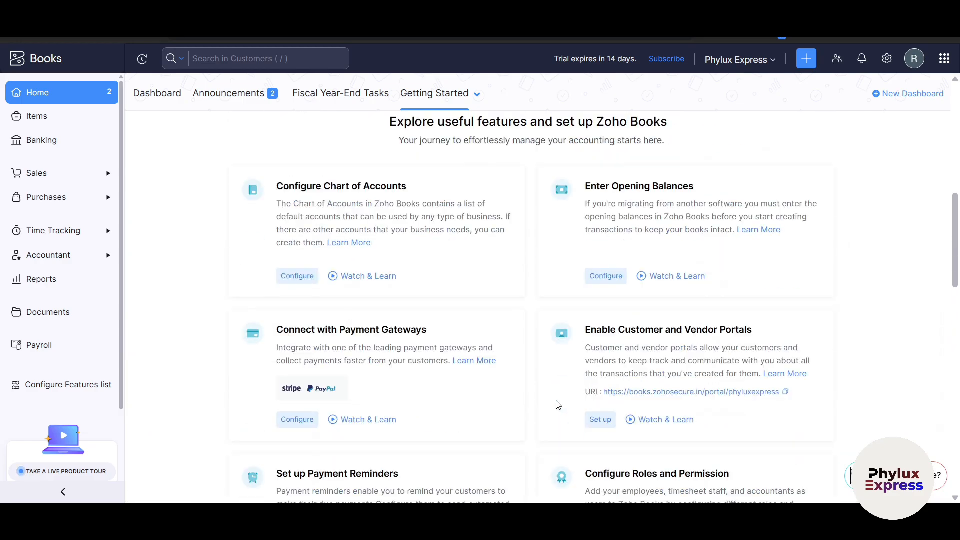
pyautogui.scroll(10, 558, 405)
pyautogui.scroll(-3, 306, 303)
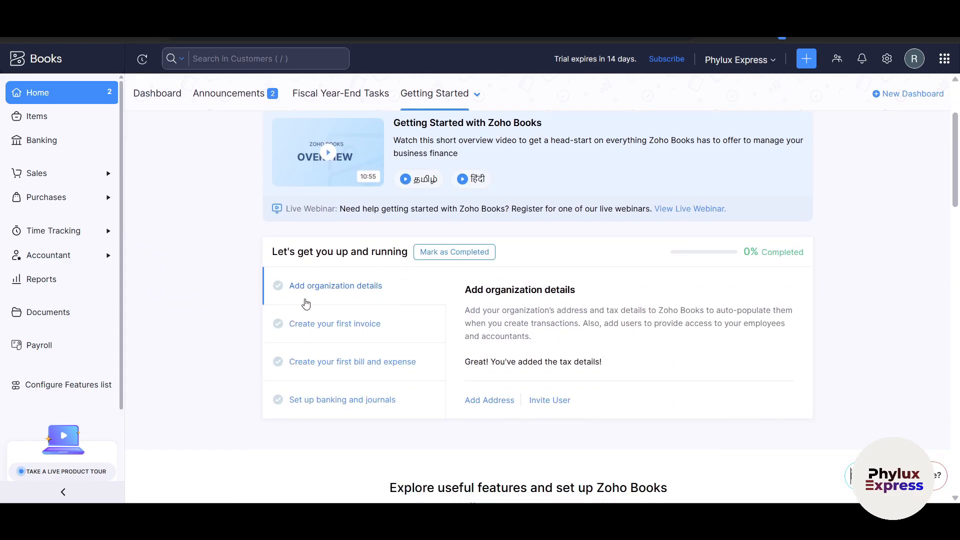
pyautogui.scroll(-6, 306, 304)
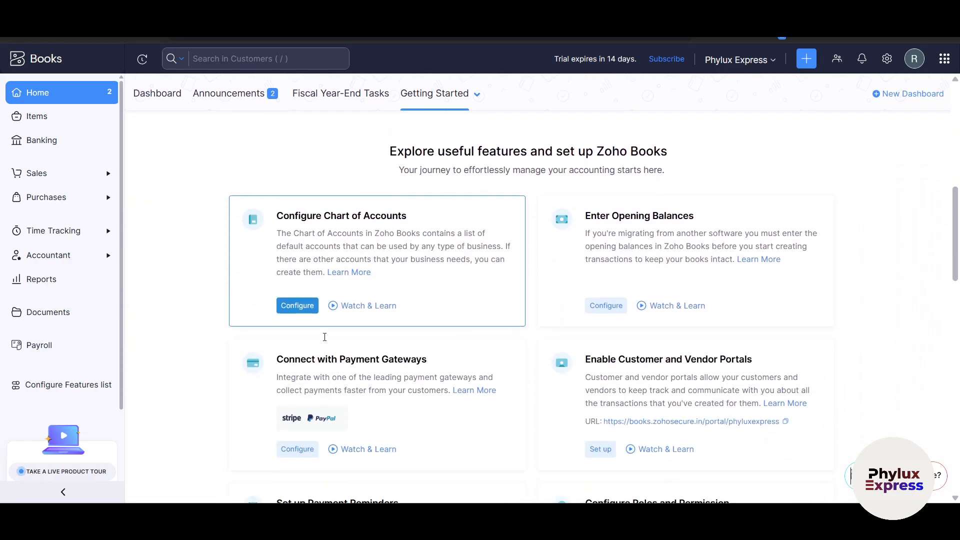
pyautogui.scroll(-2, 325, 337)
pyautogui.scroll(-1, 476, 306)
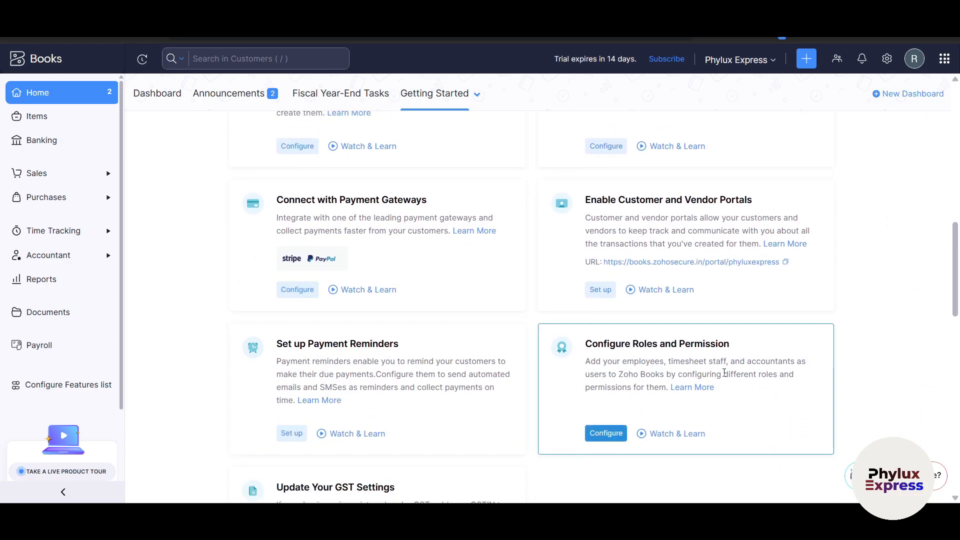
pyautogui.scroll(12, 668, 369)
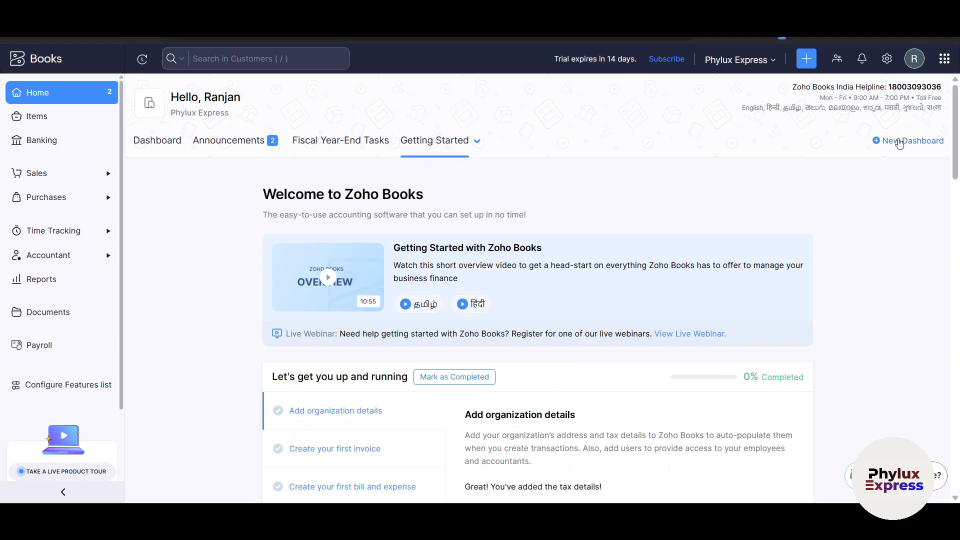
# Step: Cancel a new dashboard, switch to the Dashboard tab, and dismiss the TCS/TDS banner
pyautogui.click(899, 142)
pyautogui.click(652, 58)
pyautogui.click(156, 143)
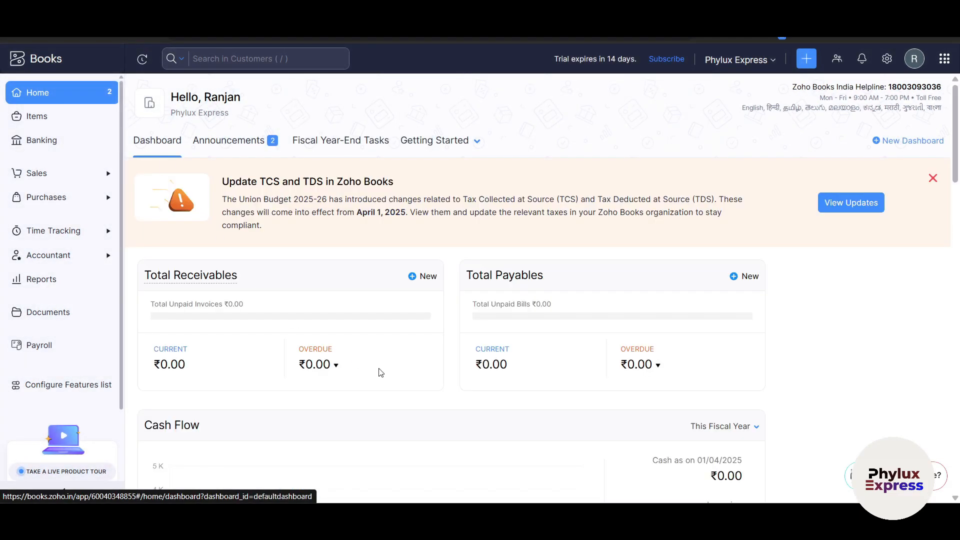
pyautogui.scroll(-1, 379, 373)
pyautogui.scroll(1, 379, 372)
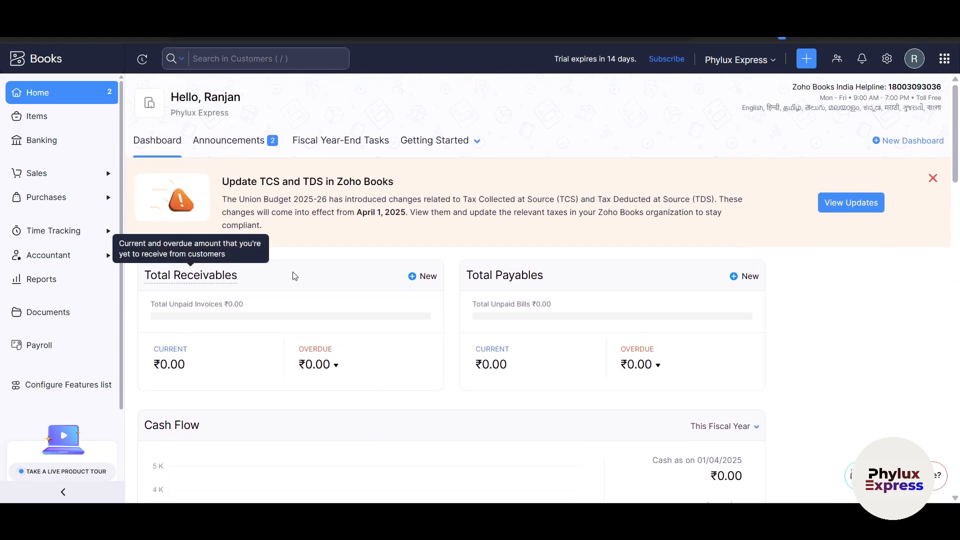
pyautogui.click(933, 179)
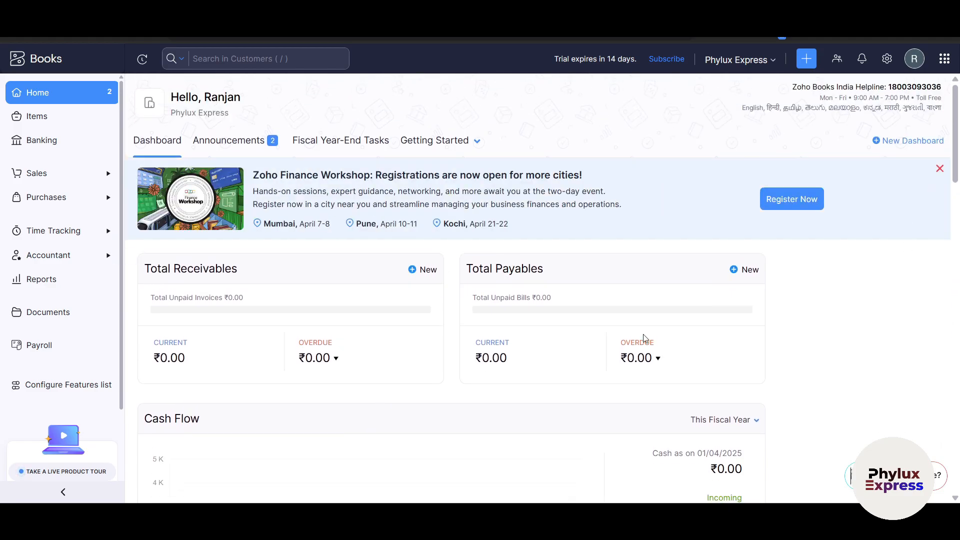
# Step: Review the dashboard widgets and start a New Dashboard form
pyautogui.scroll(-4, 428, 302)
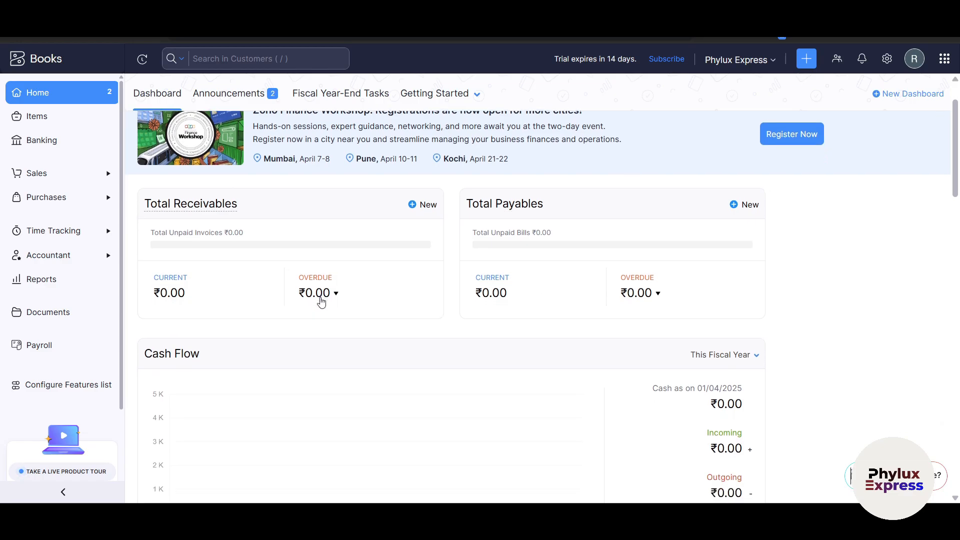
pyautogui.scroll(3, 223, 317)
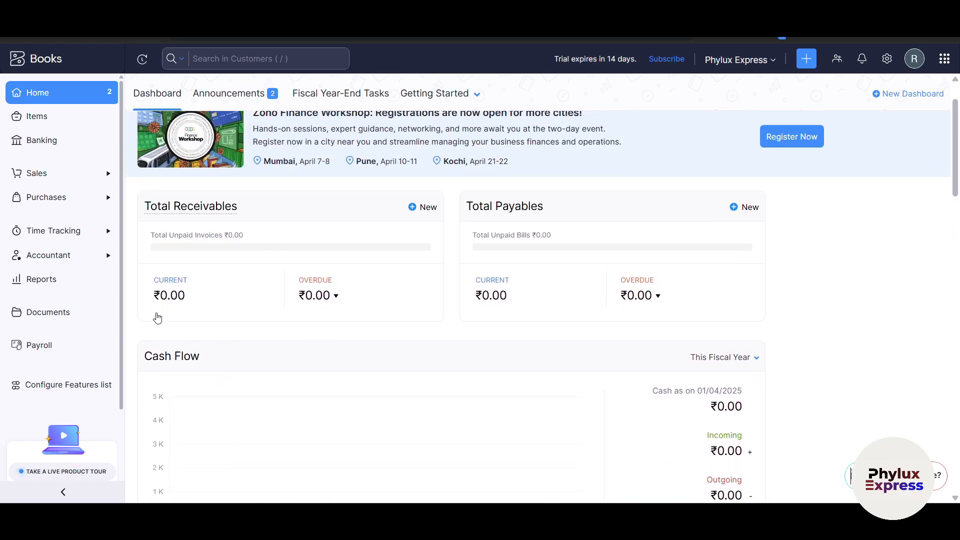
pyautogui.scroll(-4, 206, 369)
pyautogui.scroll(-7, 382, 311)
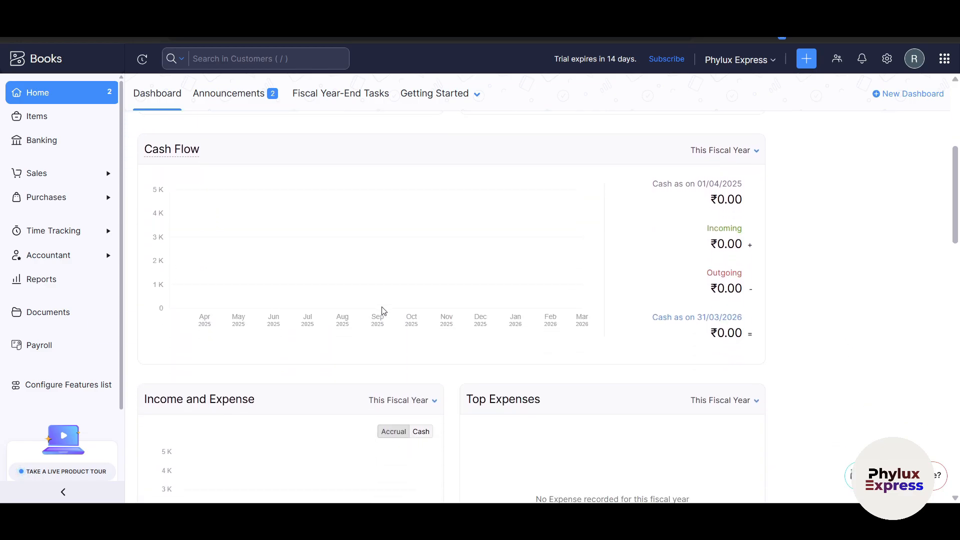
pyautogui.scroll(-3, 300, 316)
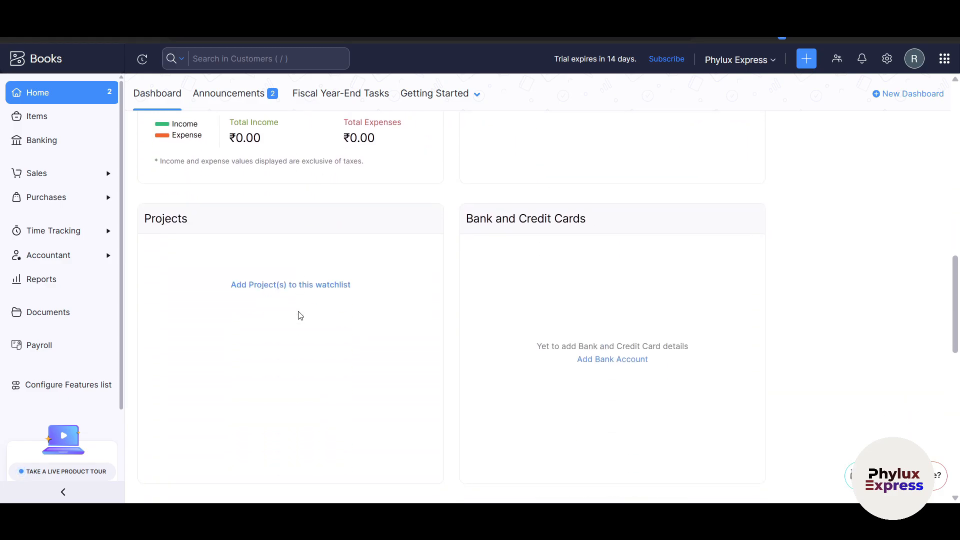
pyautogui.scroll(-3, 300, 316)
pyautogui.scroll(1, 300, 316)
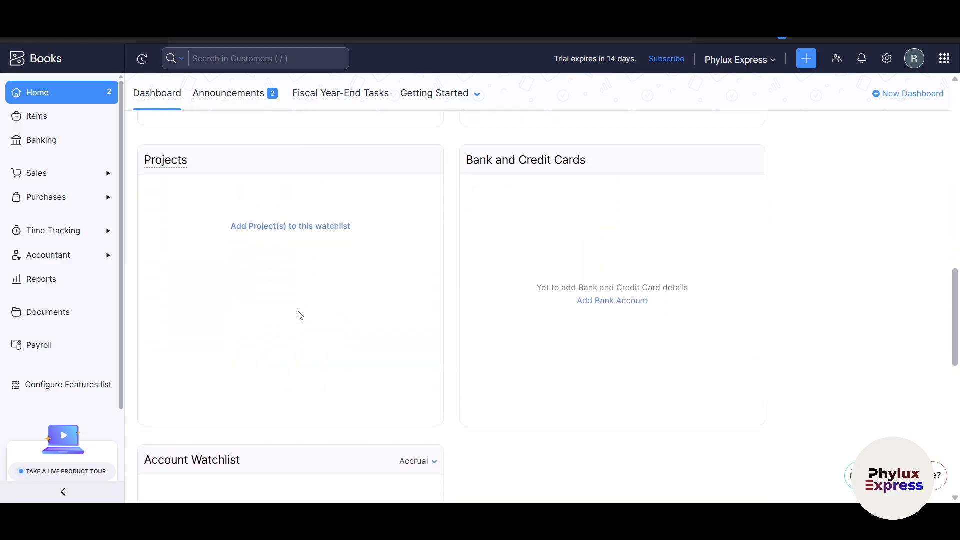
pyautogui.scroll(-8, 300, 315)
pyautogui.scroll(-1, 298, 315)
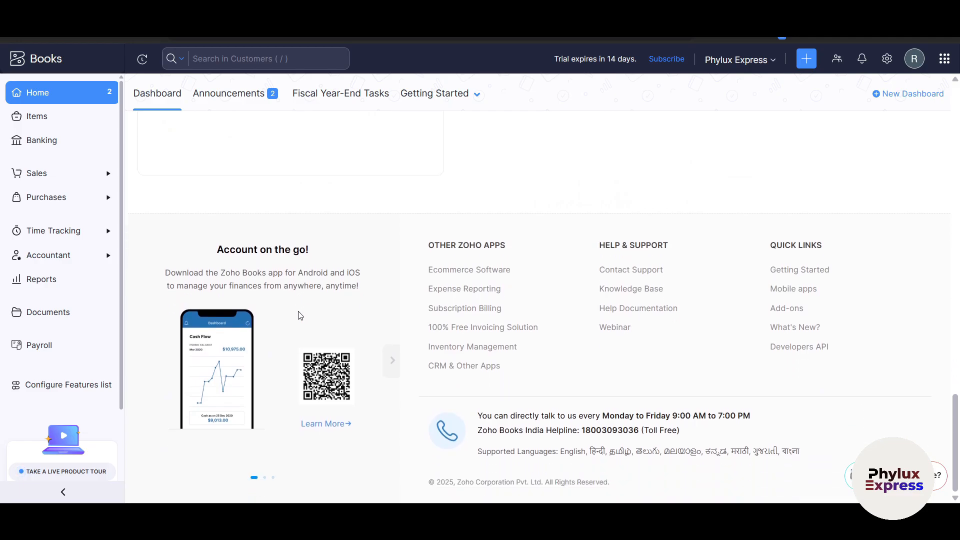
pyautogui.scroll(12, 300, 315)
pyautogui.scroll(5, 300, 316)
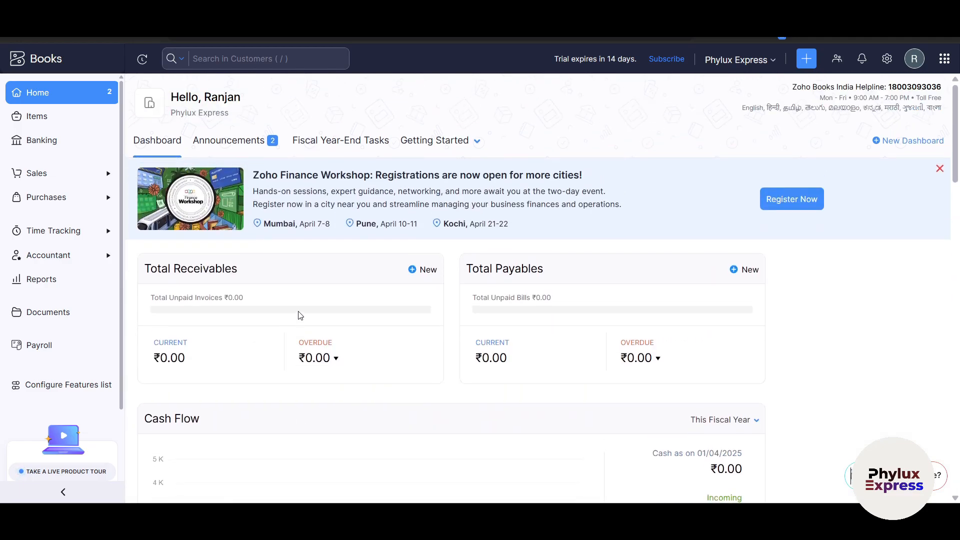
pyautogui.click(904, 143)
# Step: Save the new 'Dasboard 2' dashboard shared with Everyone
pyautogui.click(482, 99)
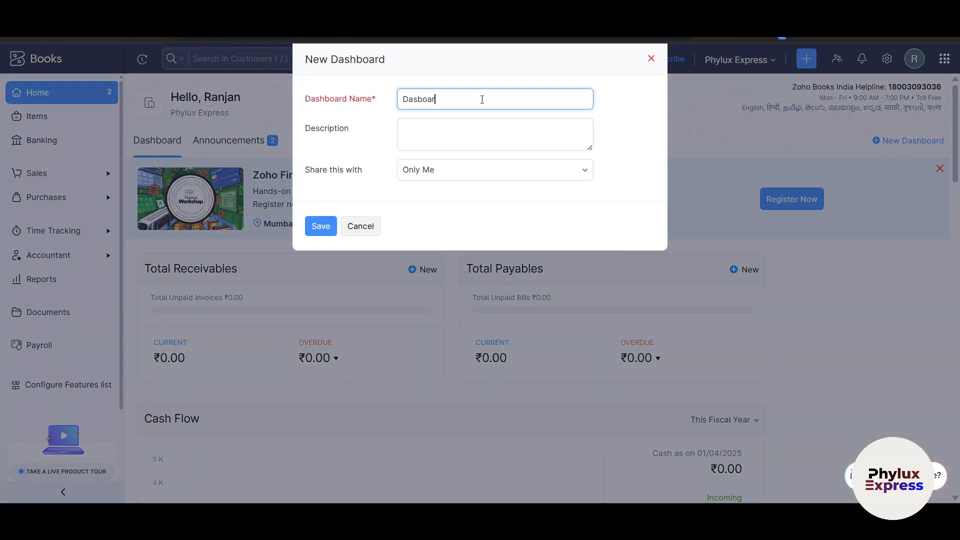
pyautogui.click(457, 141)
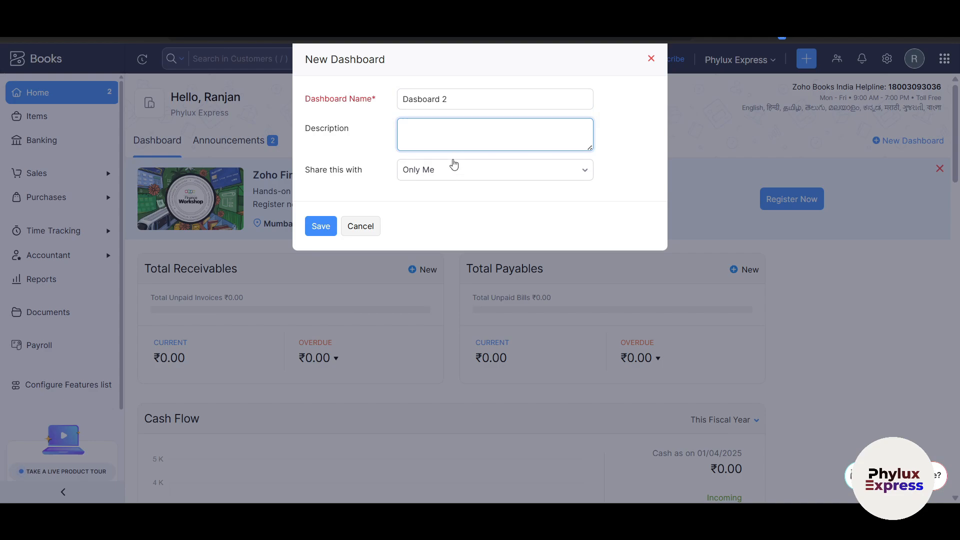
pyautogui.click(454, 171)
pyautogui.click(447, 264)
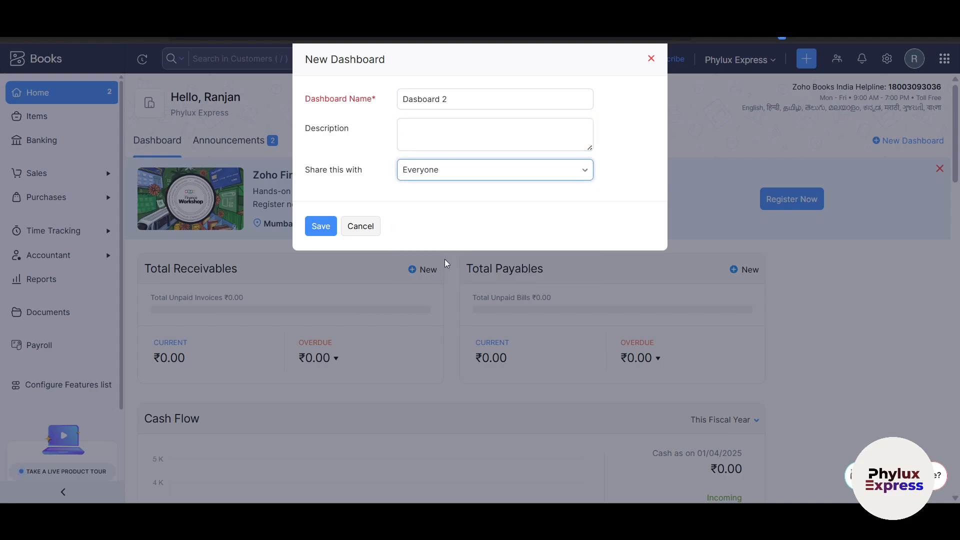
pyautogui.click(326, 234)
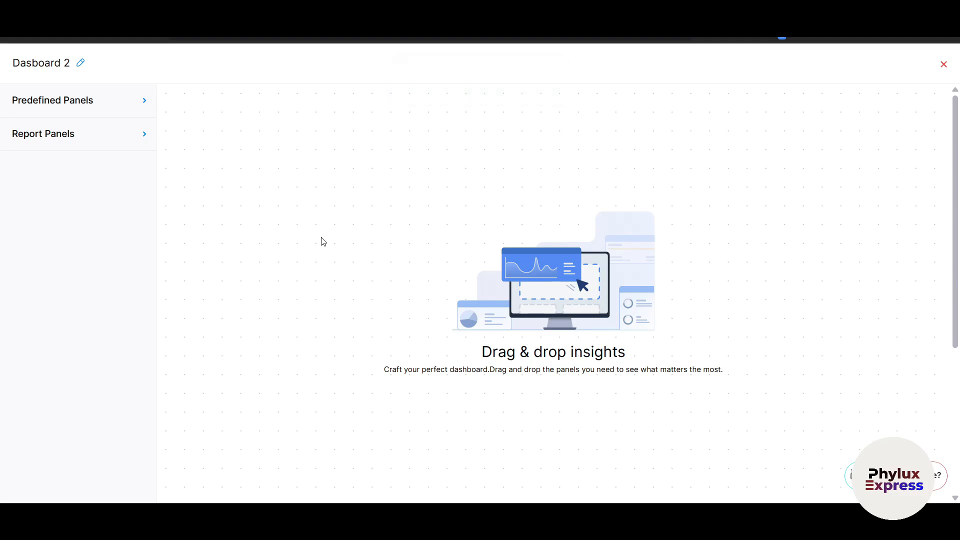
# Step: Close the empty editor, compare Default Dashboard and Dasboard 2, and settle on Dasboard 2
pyautogui.click(944, 65)
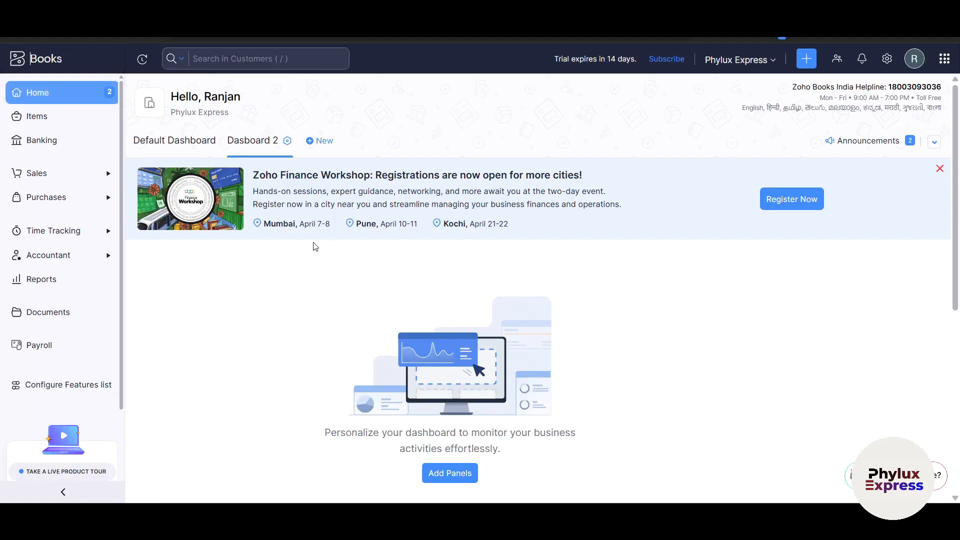
pyautogui.click(163, 145)
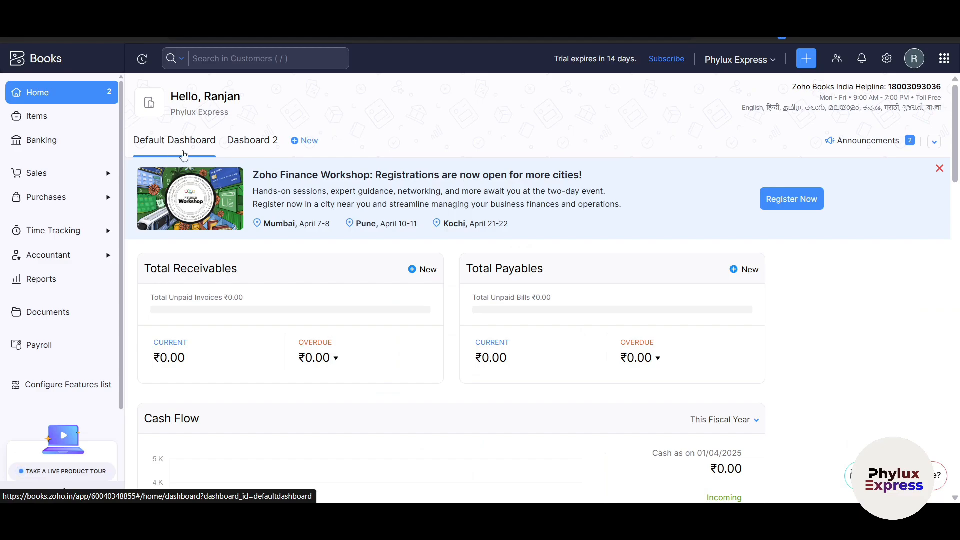
pyautogui.click(259, 143)
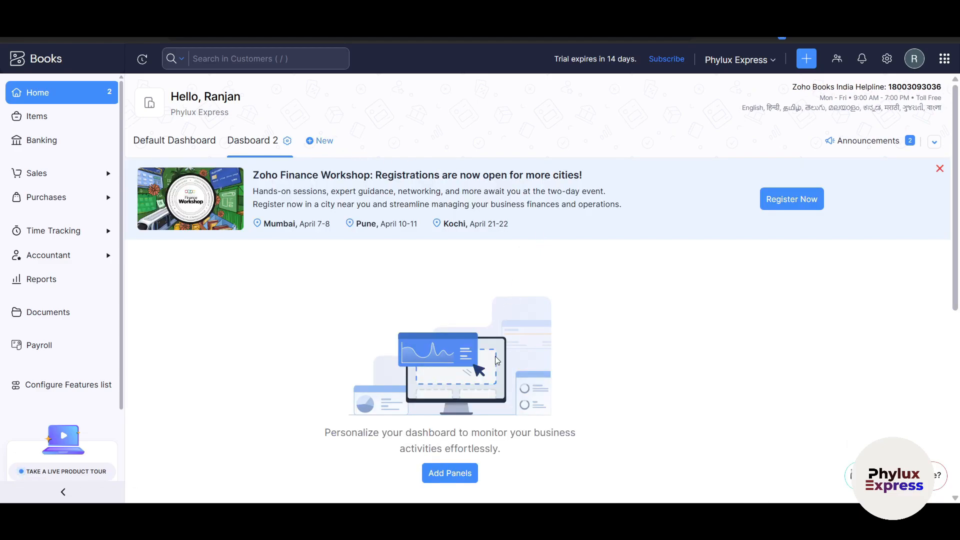
pyautogui.scroll(-1, 495, 360)
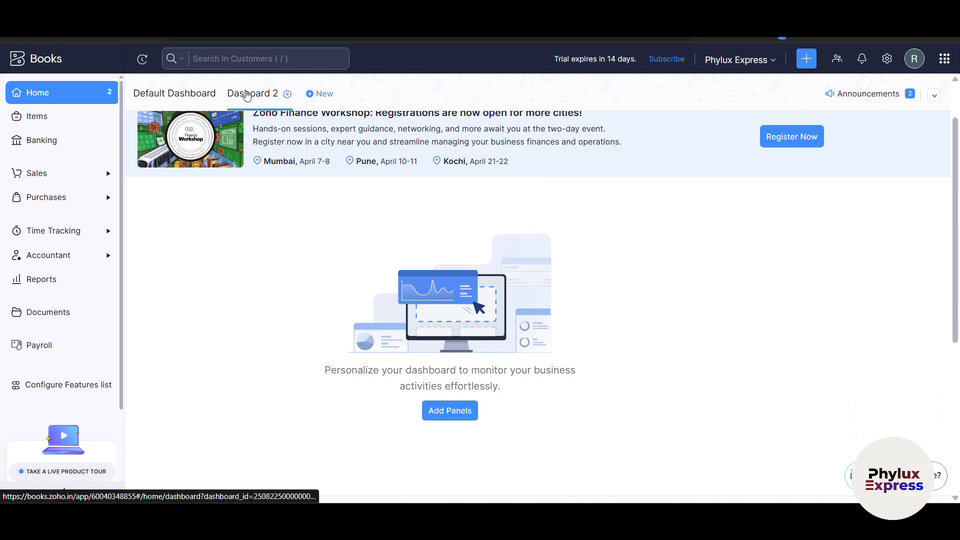
pyautogui.click(185, 95)
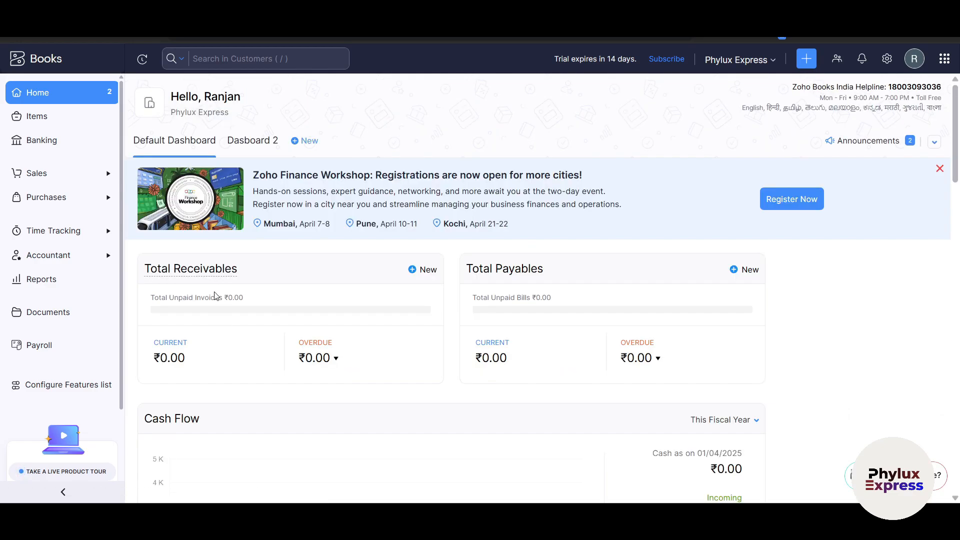
pyautogui.scroll(-5, 589, 264)
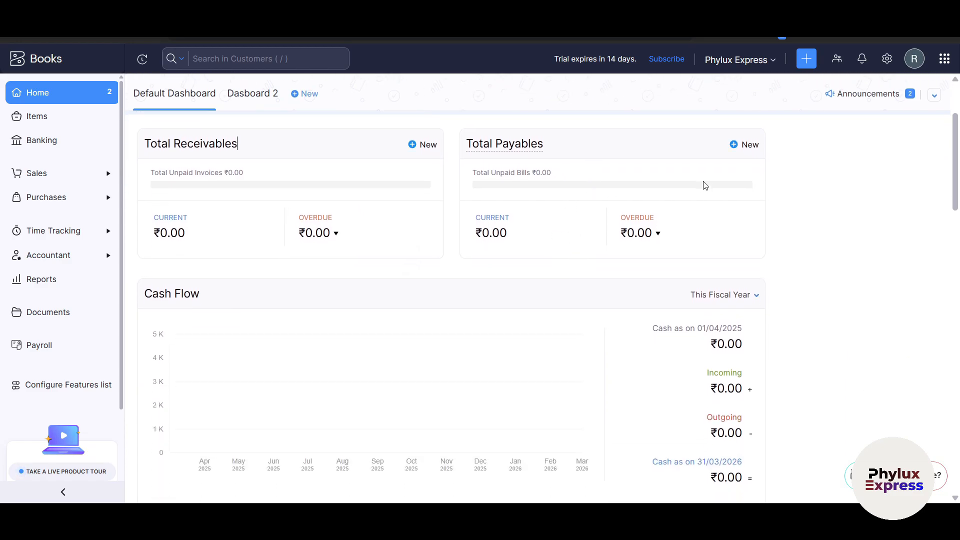
pyautogui.scroll(-12, 639, 322)
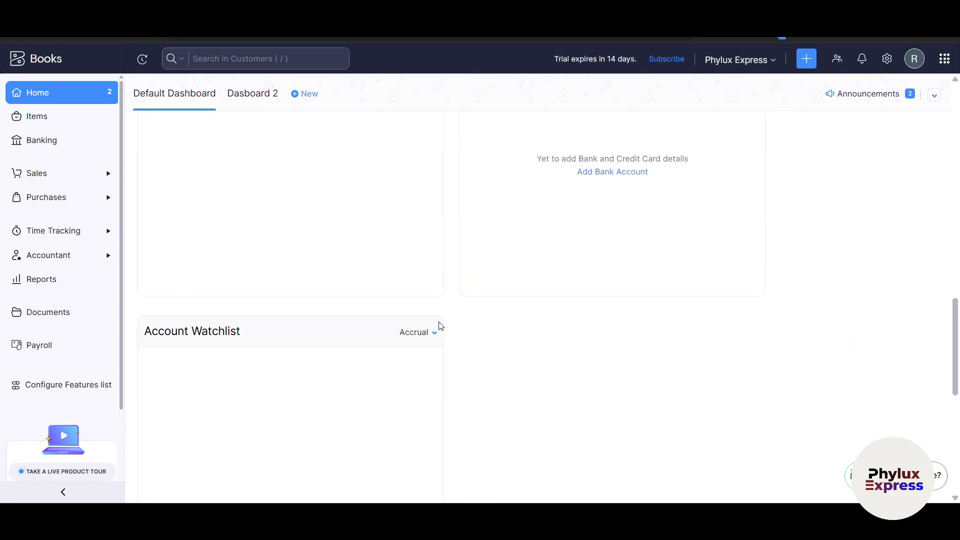
pyautogui.scroll(17, 529, 334)
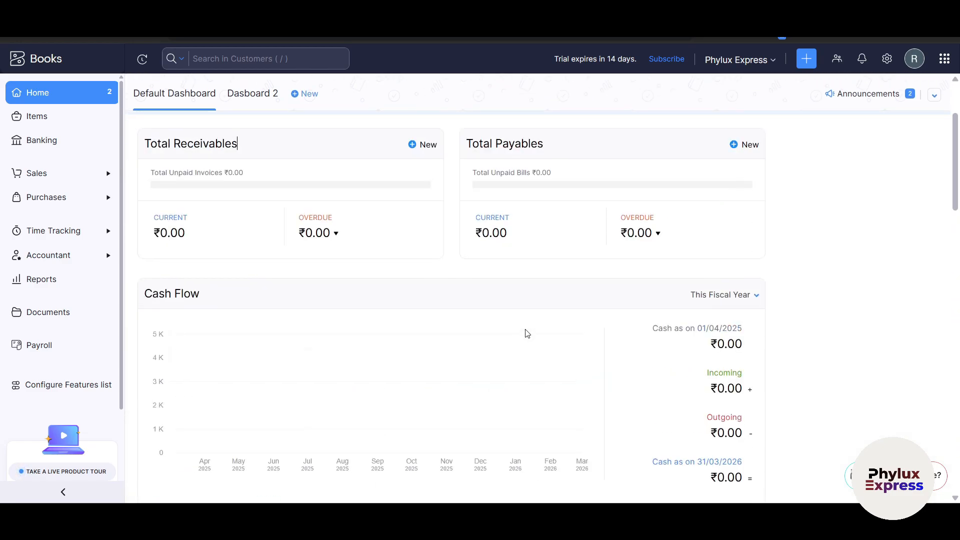
pyautogui.click(257, 145)
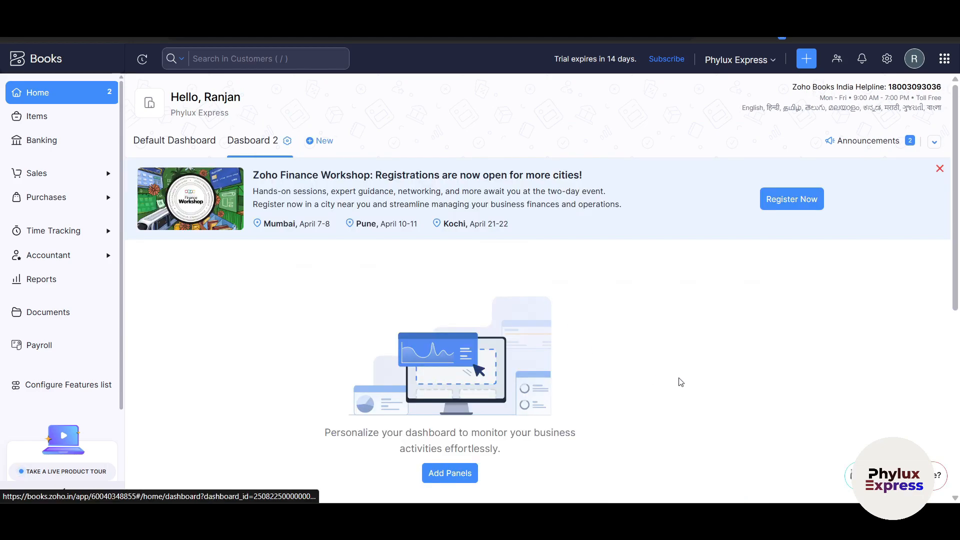
pyautogui.scroll(-3, 681, 382)
# Step: Add a predefined Projects panel to Dasboard 2 and drag it toward the canvas centre
pyautogui.click(433, 350)
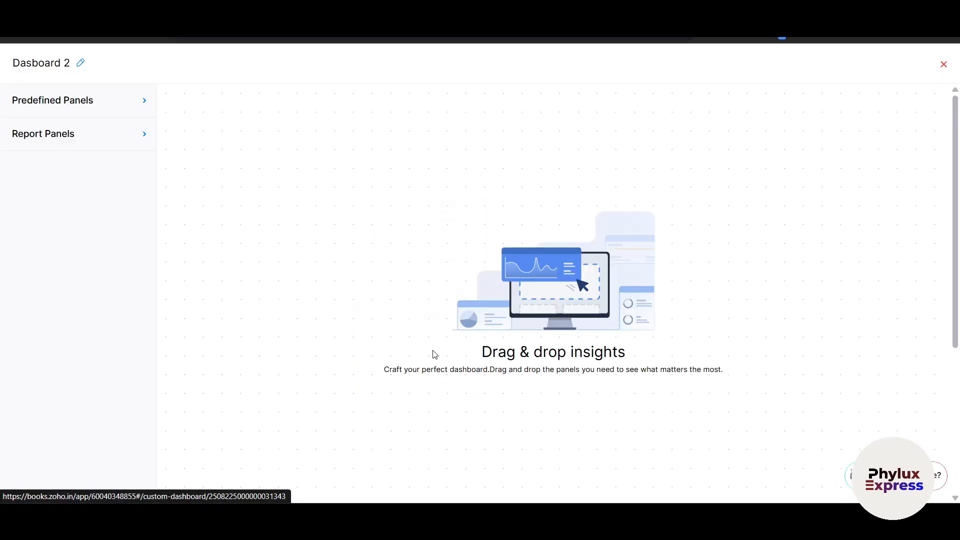
pyautogui.click(73, 114)
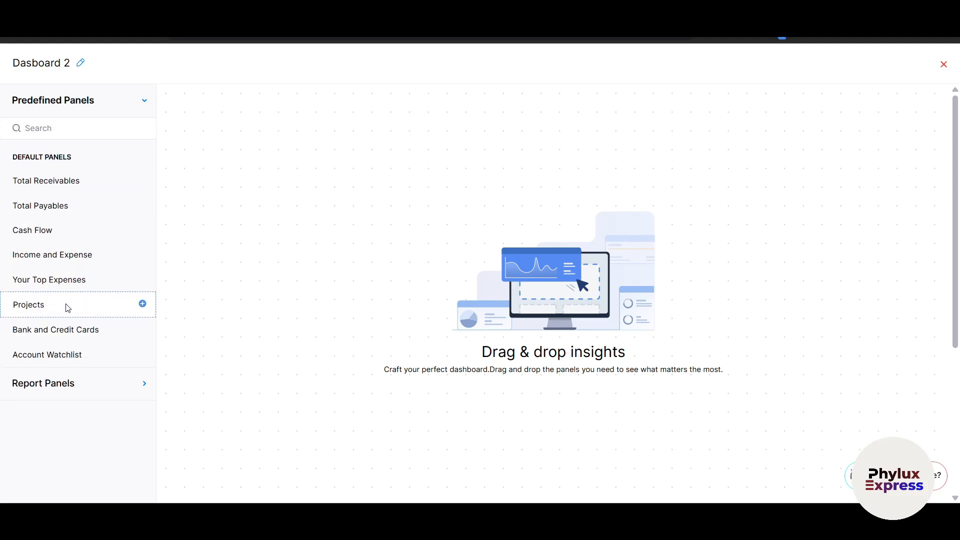
pyautogui.click(143, 304)
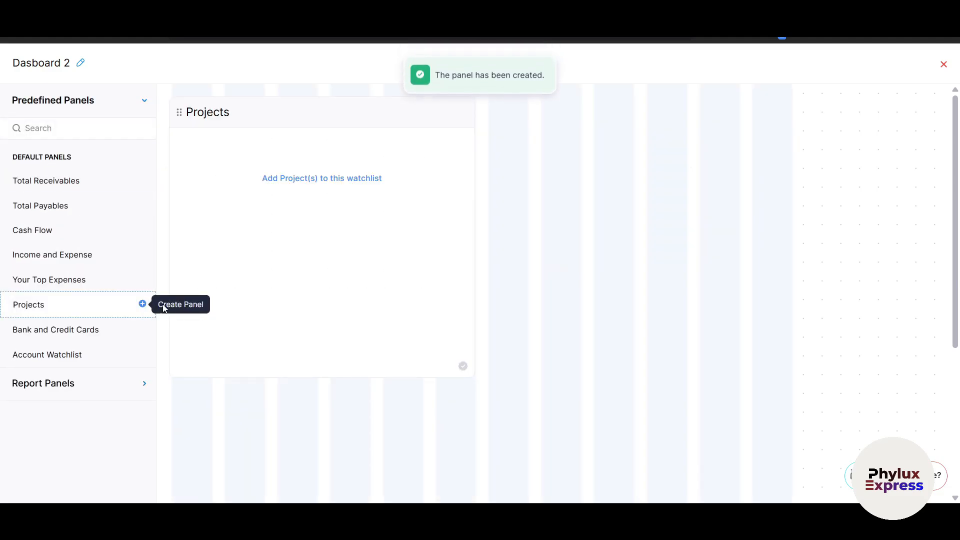
pyautogui.moveTo(472, 300); pyautogui.dragTo(533, 283)
# Step: Save the Dasboard 2 layout with its Projects panel and close the dashboard editor
pyautogui.click(897, 63)
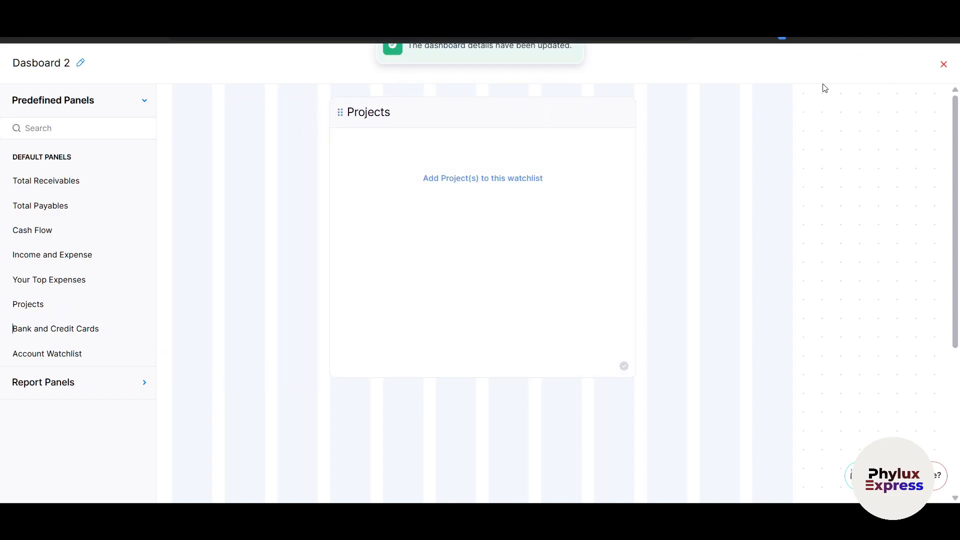
pyautogui.click(944, 64)
pyautogui.scroll(-3, 346, 315)
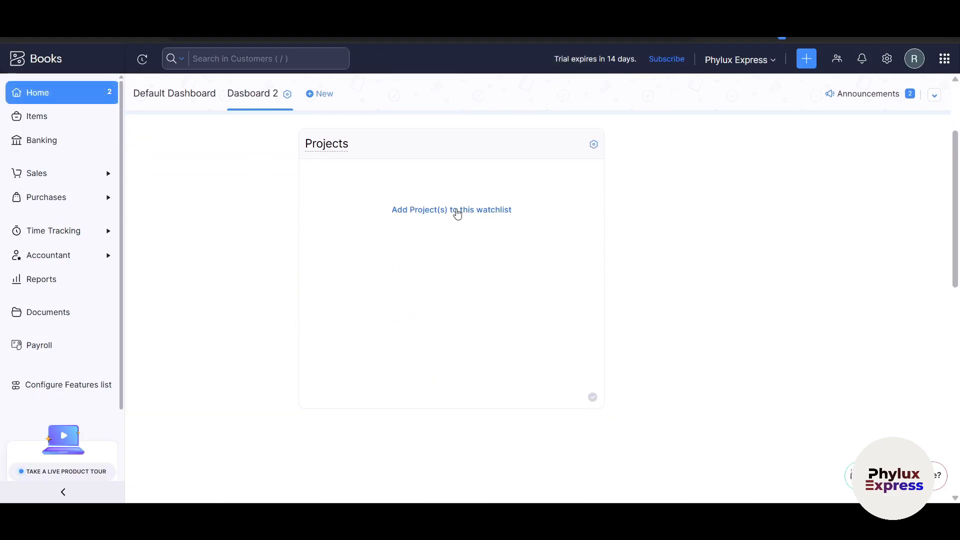
pyautogui.scroll(3, 421, 222)
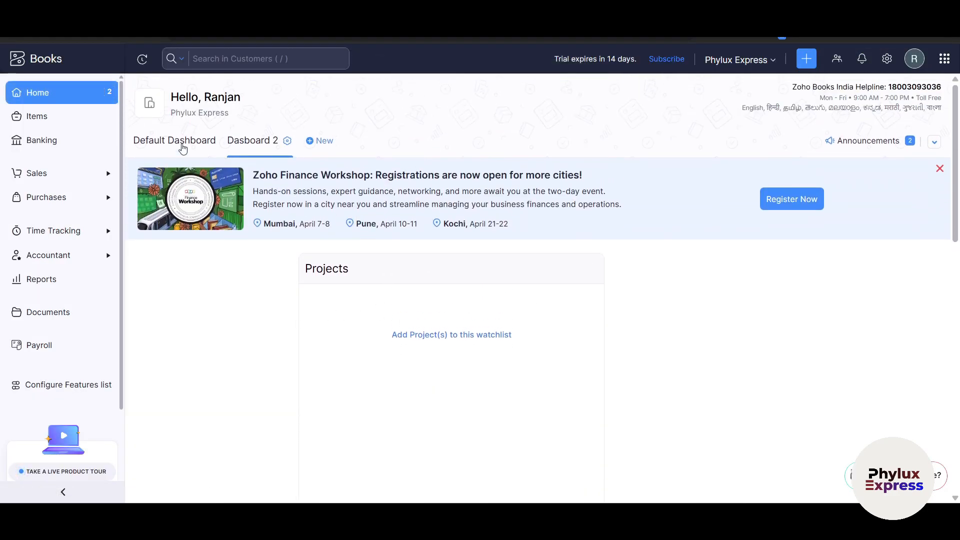
# Step: Return to the Default Dashboard, then go to the empty Items list
pyautogui.click(157, 142)
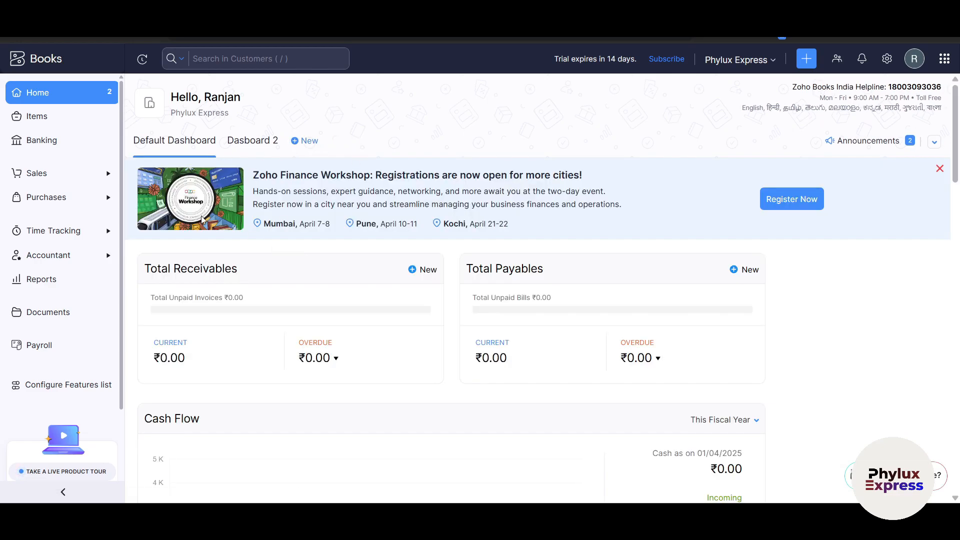
pyautogui.scroll(-2, 273, 262)
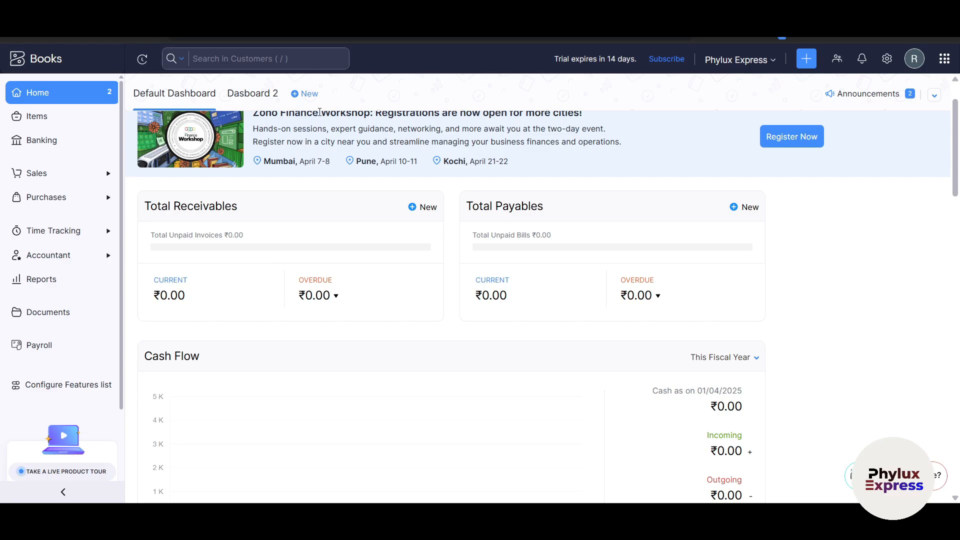
pyautogui.click(50, 117)
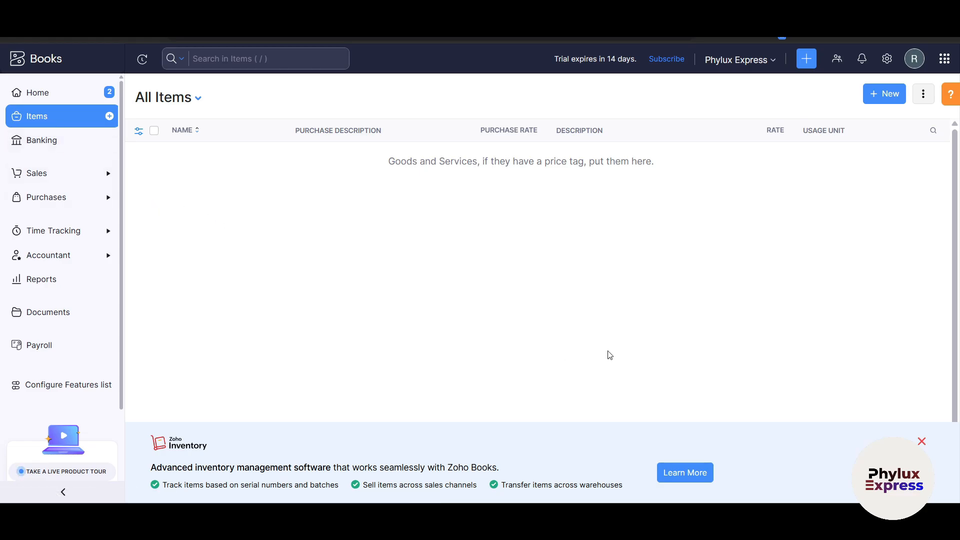
# Step: Start a new item named Video Editing Serive and make it a Service, leaving the unit unset
pyautogui.click(877, 94)
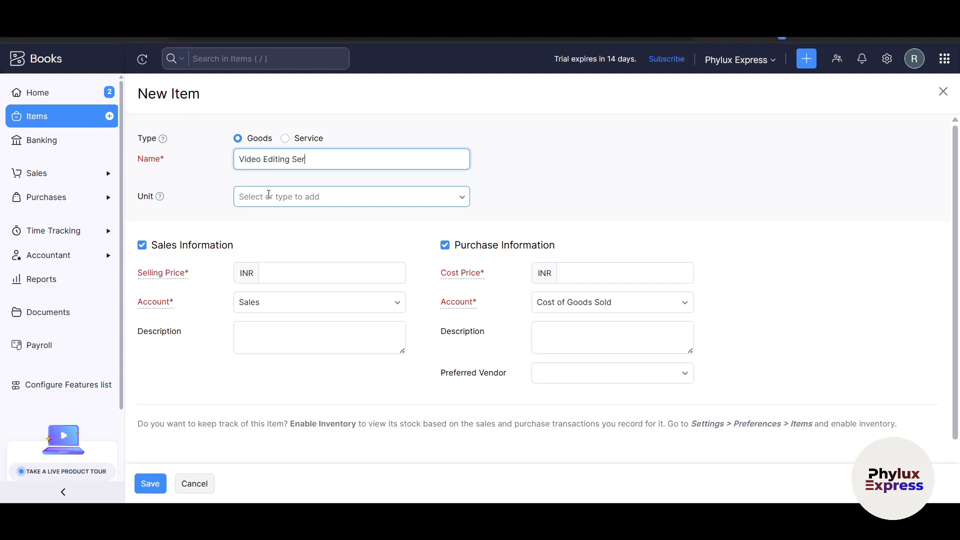
pyautogui.click(269, 195)
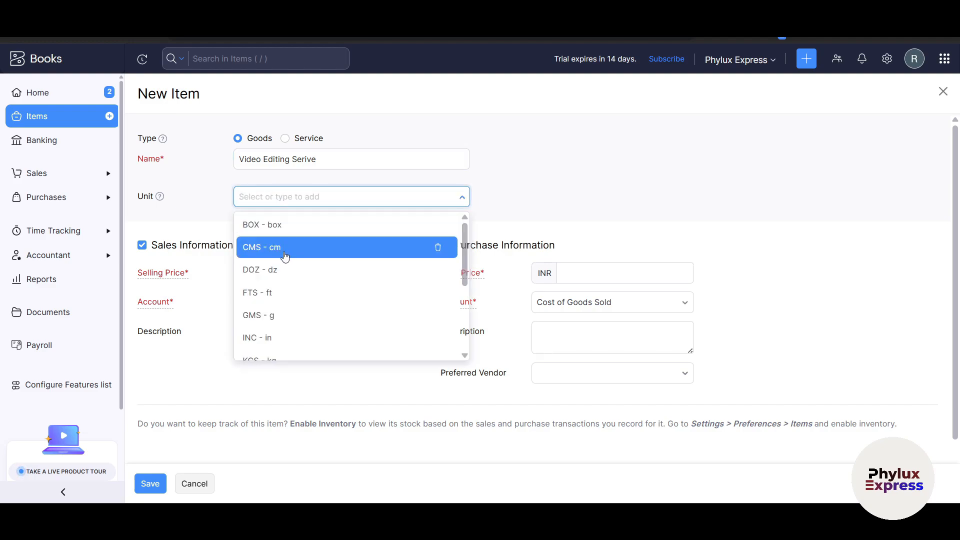
pyautogui.scroll(-5, 285, 276)
pyautogui.scroll(-2, 289, 279)
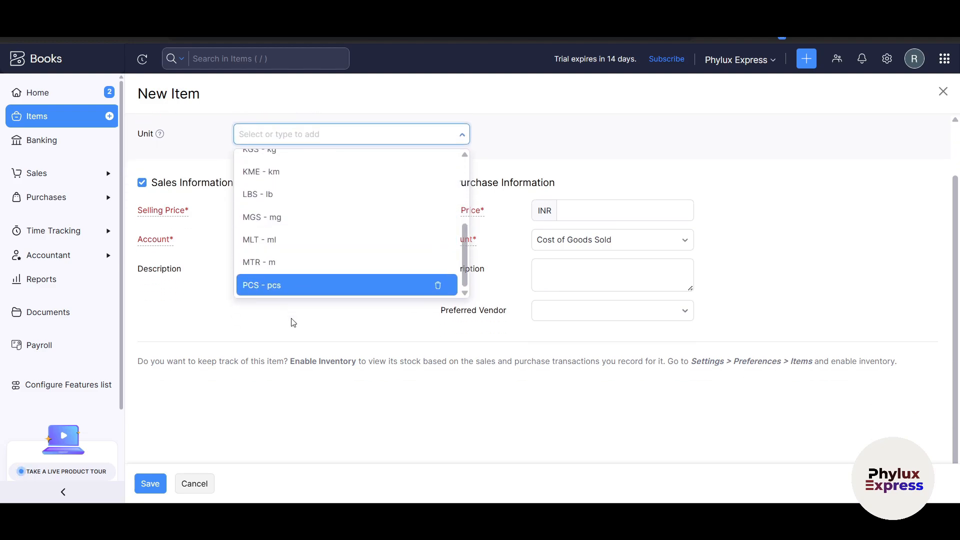
pyautogui.scroll(2, 300, 275)
pyautogui.click(572, 209)
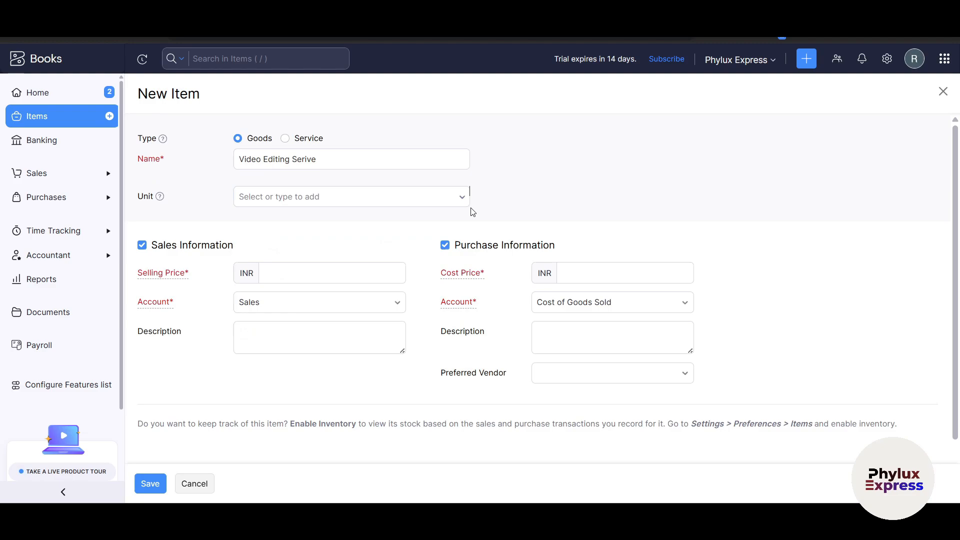
pyautogui.click(286, 139)
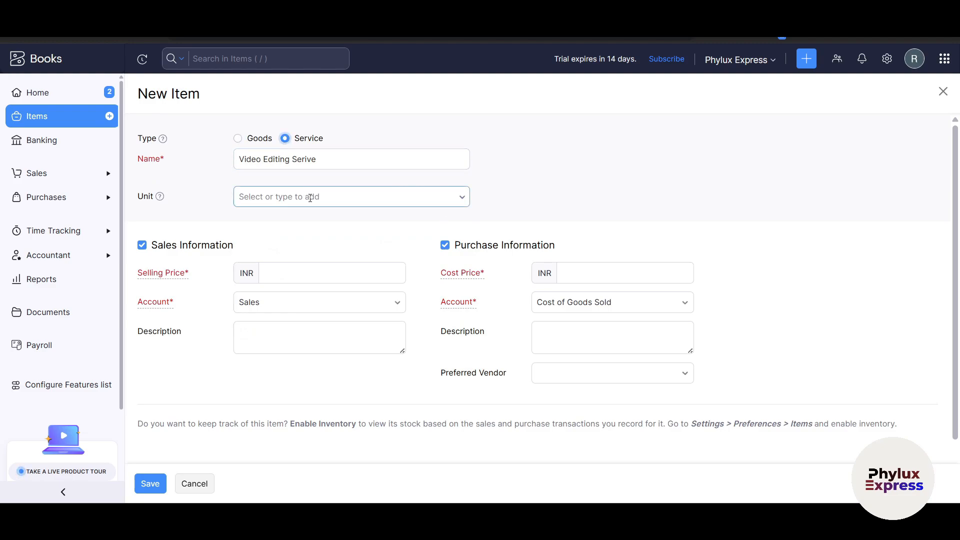
pyautogui.click(400, 198)
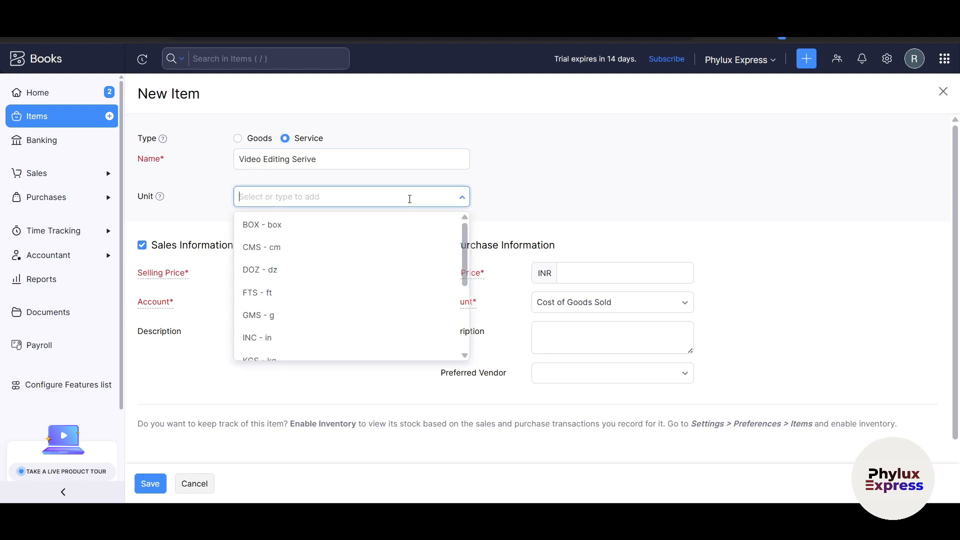
pyautogui.scroll(-3, 401, 272)
pyautogui.click(602, 178)
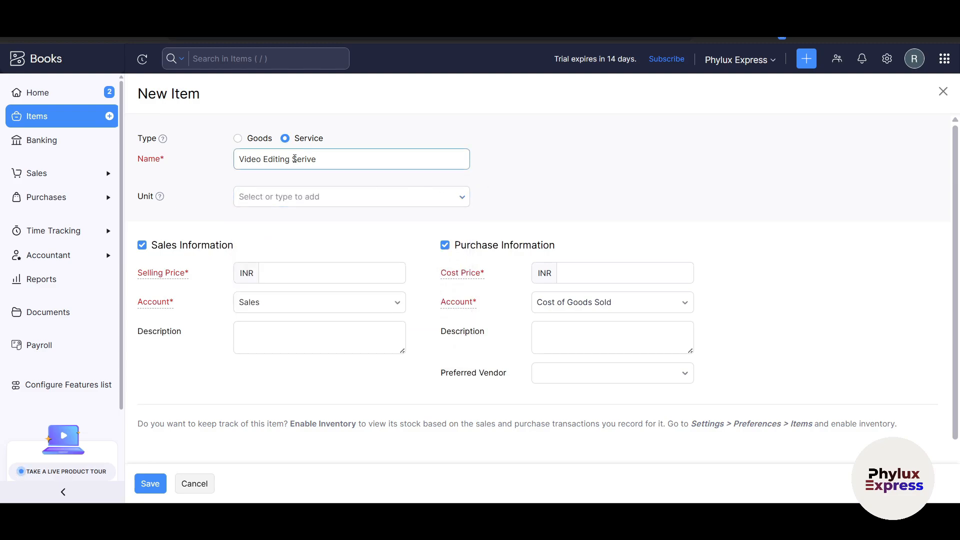
pyautogui.scroll(-1, 264, 240)
# Step: Set the selling price to INR 1000 with Sales as the sales account
pyautogui.click(295, 208)
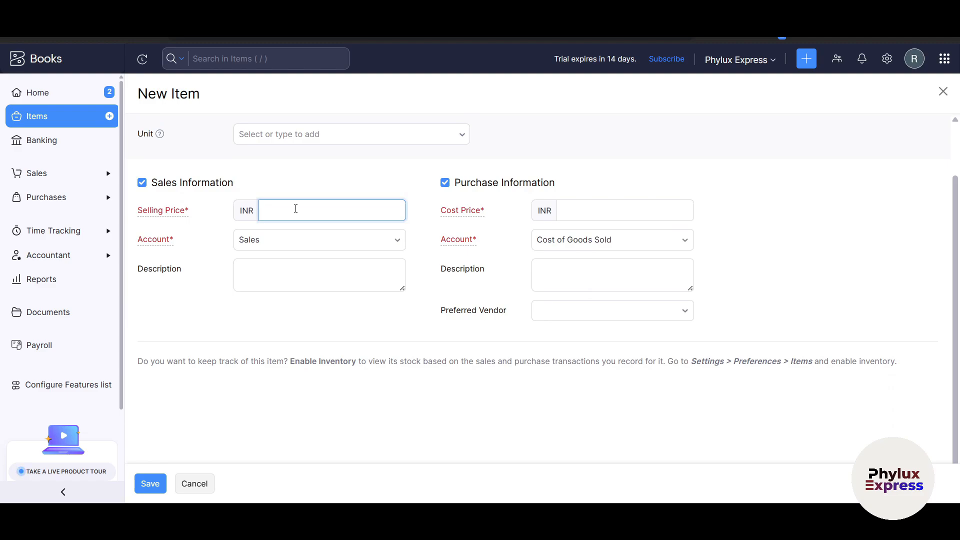
pyautogui.click(274, 244)
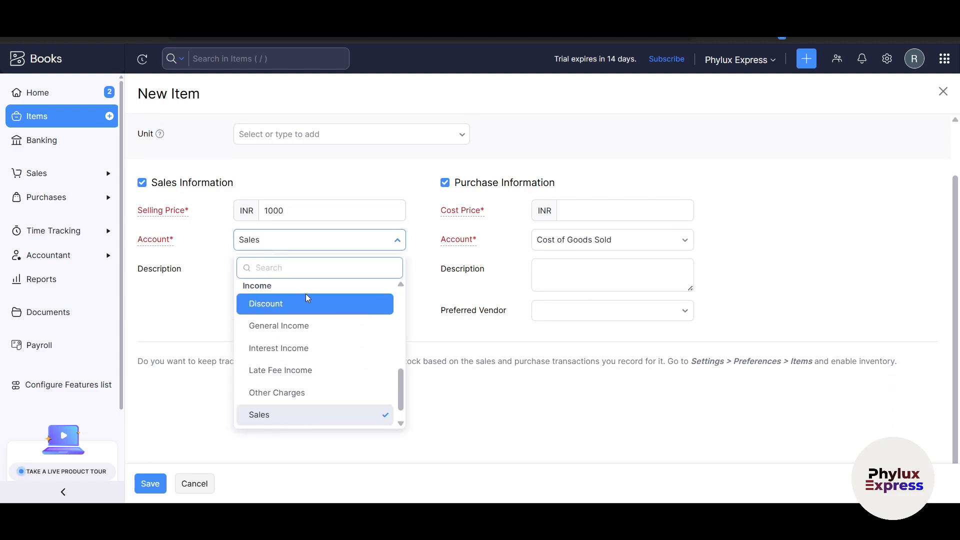
pyautogui.click(305, 305)
pyautogui.click(296, 248)
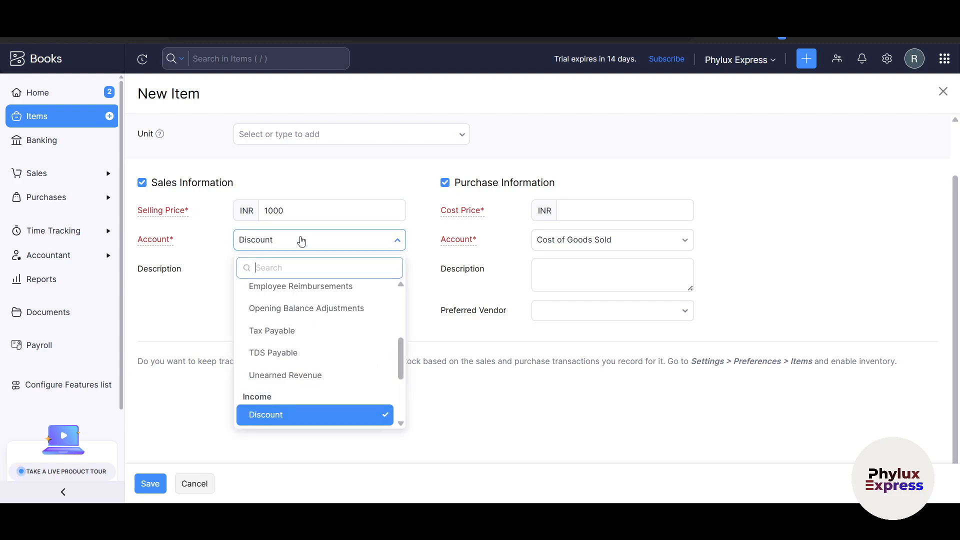
pyautogui.scroll(-2, 307, 302)
pyautogui.click(287, 391)
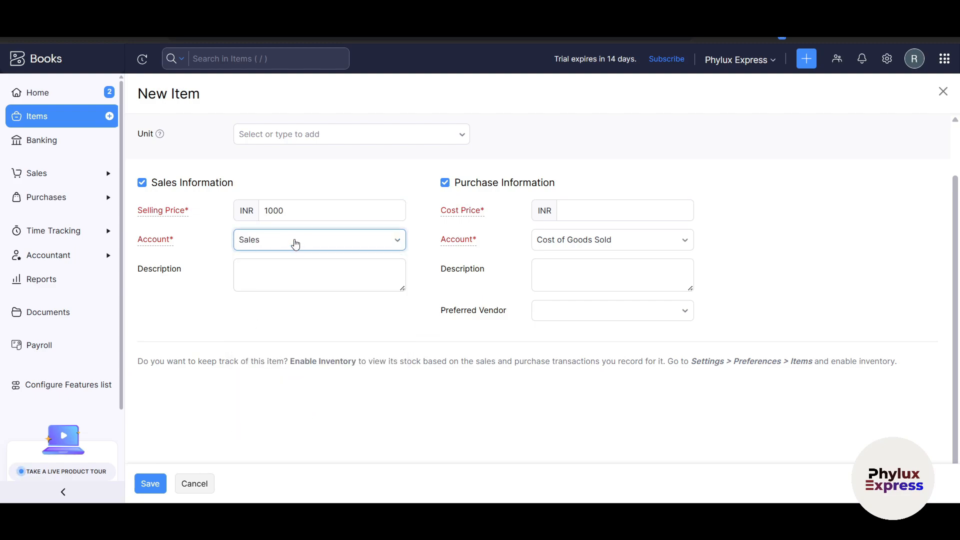
pyautogui.click(285, 271)
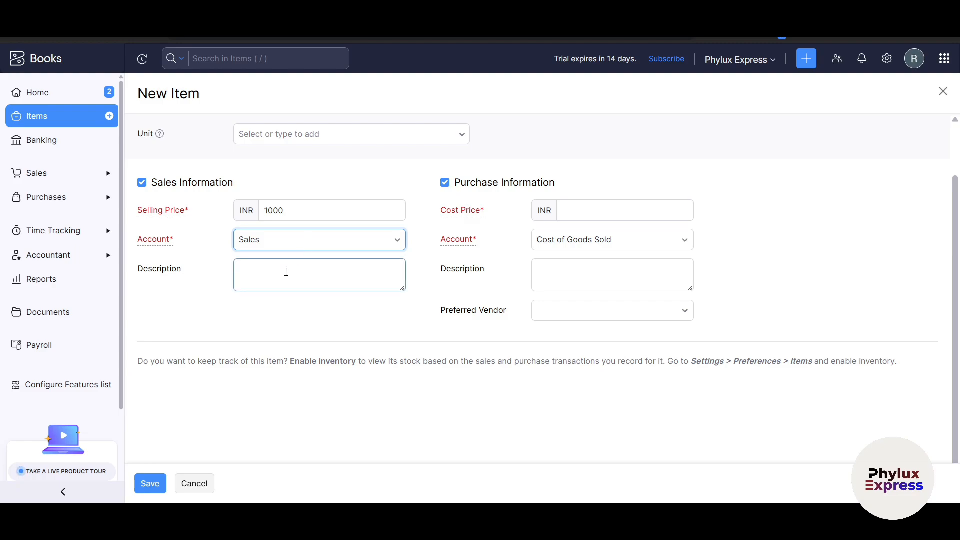
# Step: Set the cost price to INR 2000 with Cost of Goods Sold, no preferred vendor, and save
pyautogui.click(584, 213)
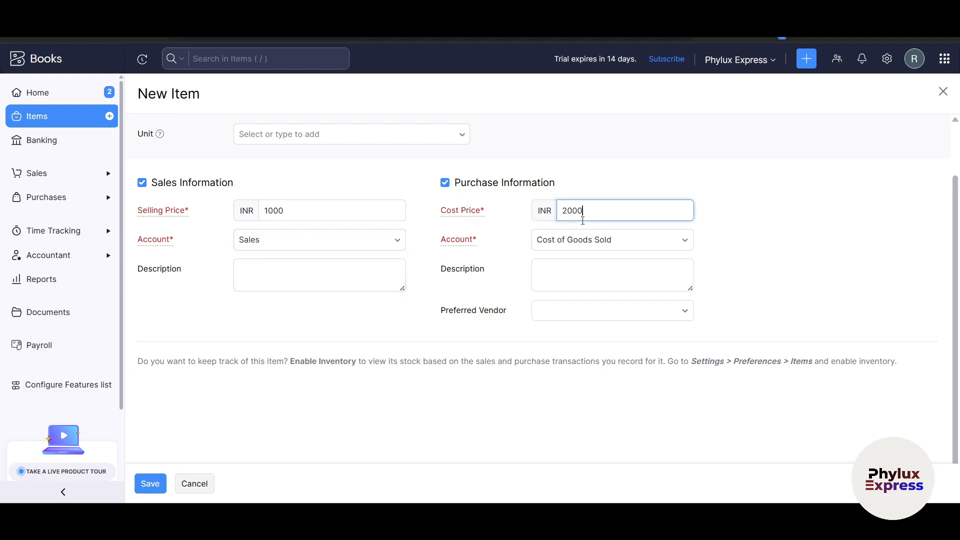
pyautogui.click(574, 245)
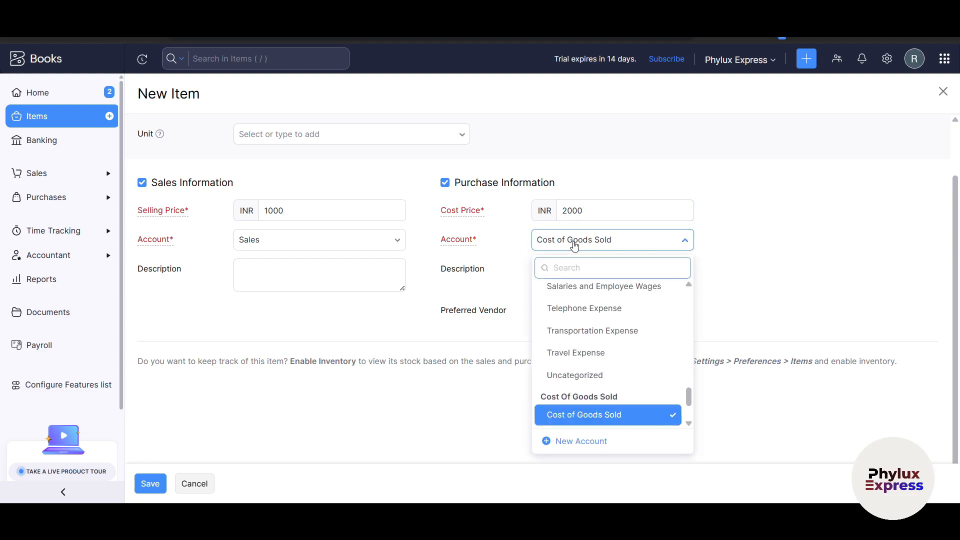
pyautogui.click(574, 245)
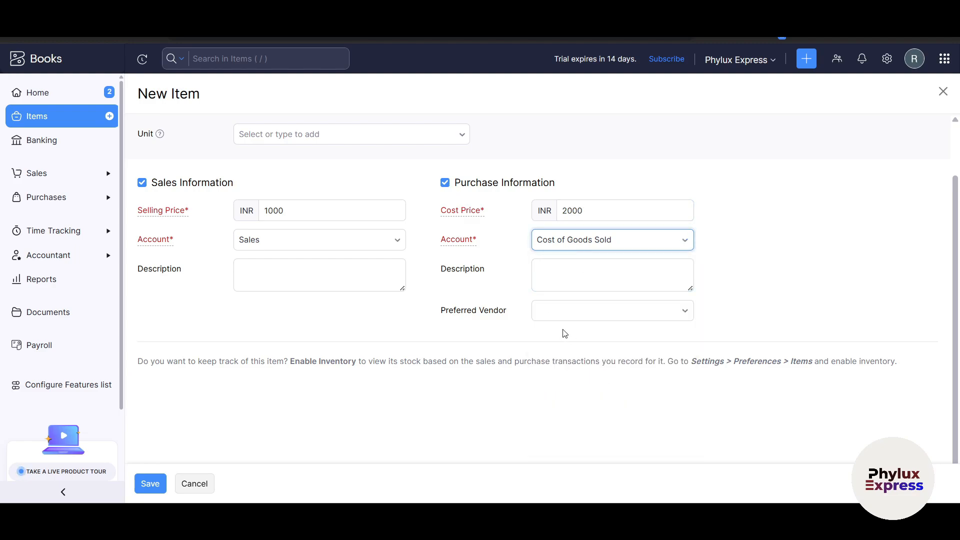
pyautogui.click(615, 319)
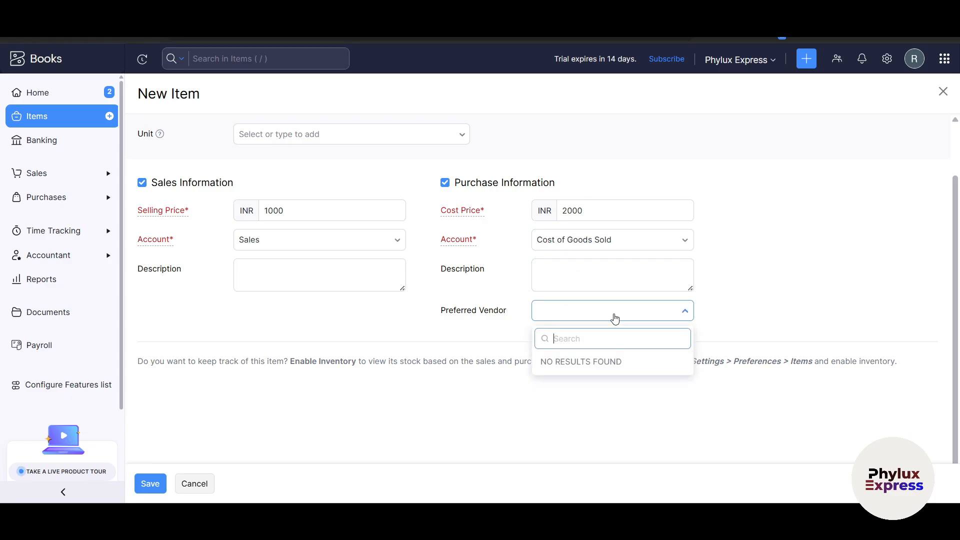
pyautogui.click(768, 324)
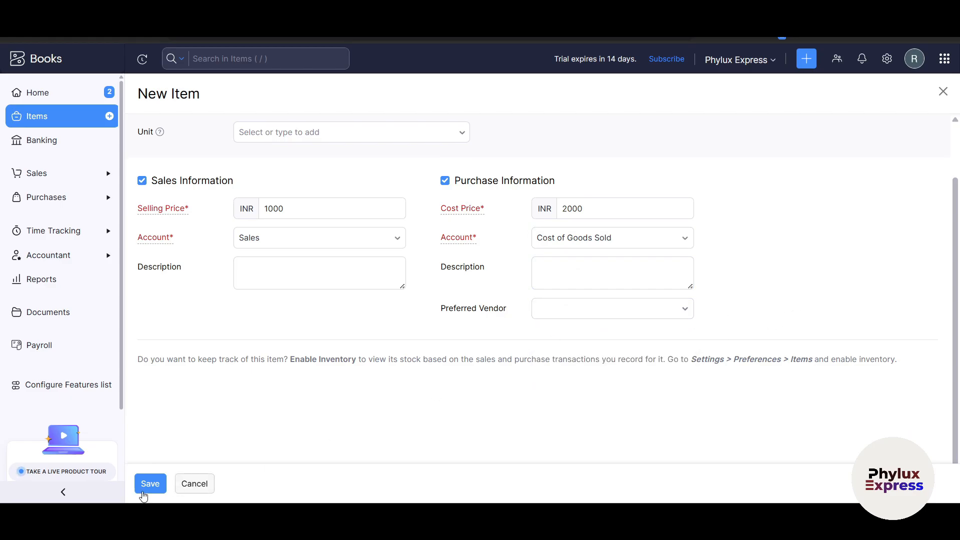
pyautogui.click(150, 489)
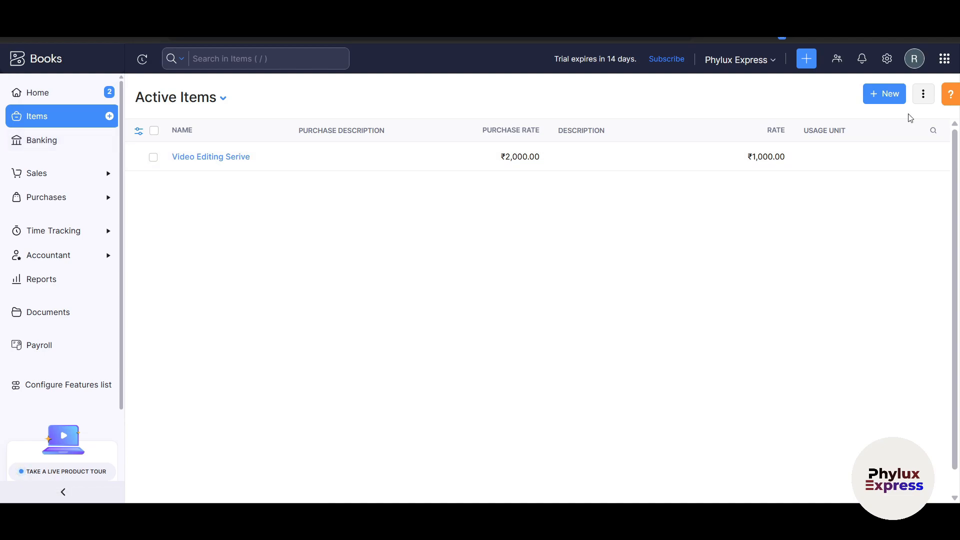
# Step: Glance at the items list's extra options, then go to the Banking setup page
pyautogui.click(923, 94)
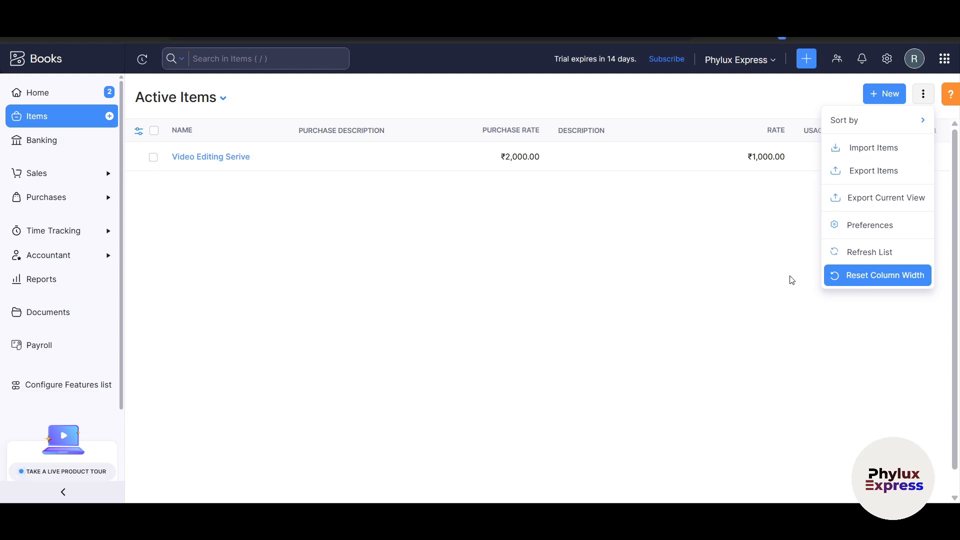
pyautogui.click(653, 256)
pyautogui.click(38, 150)
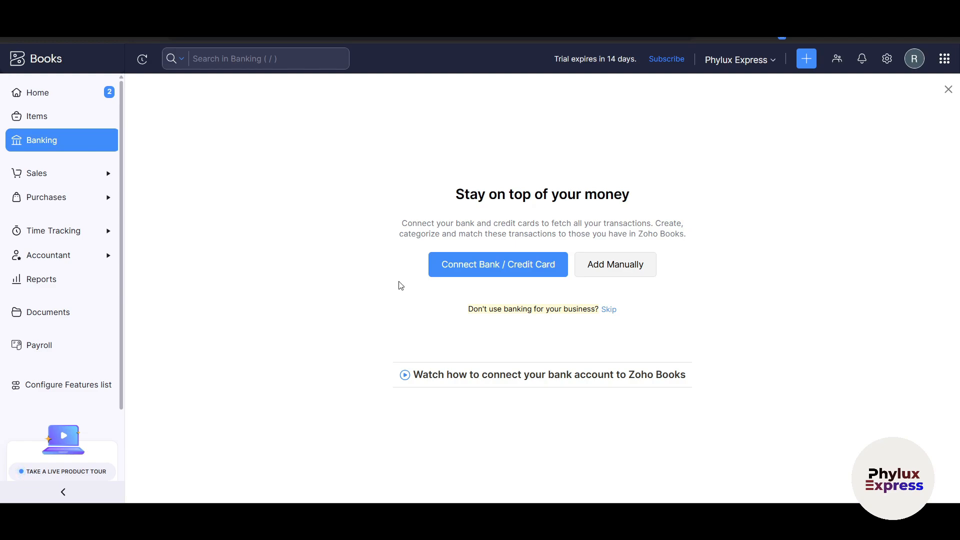
pyautogui.click(498, 270)
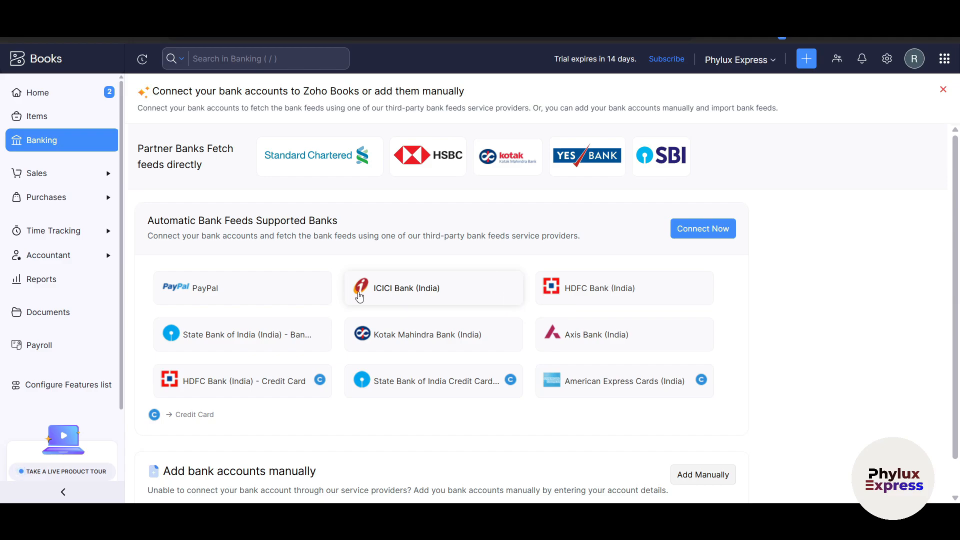
pyautogui.scroll(-1, 538, 317)
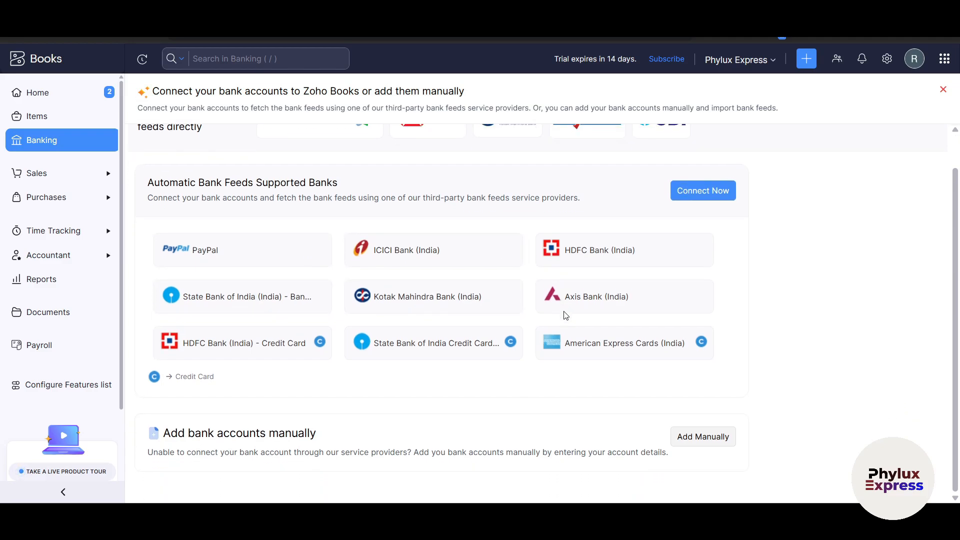
pyautogui.scroll(1, 560, 316)
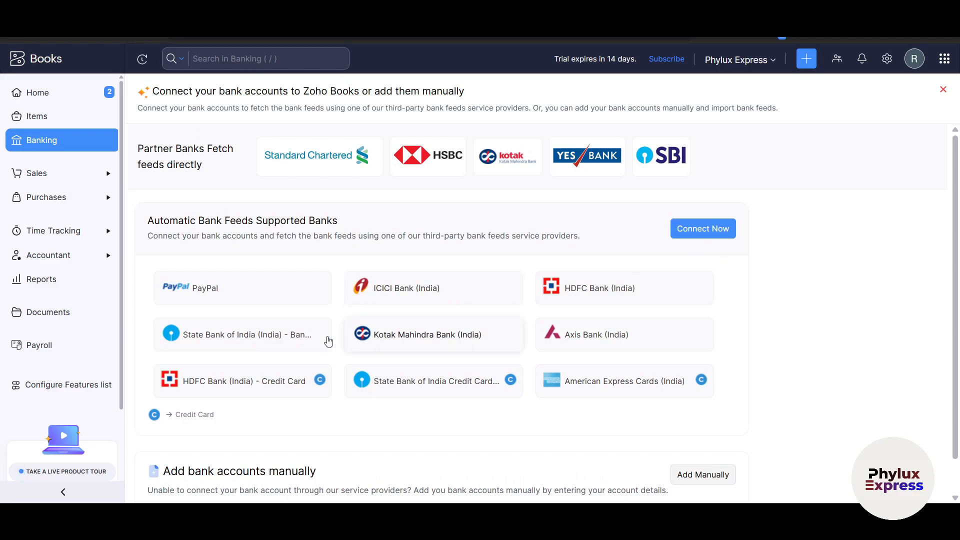
pyautogui.click(251, 342)
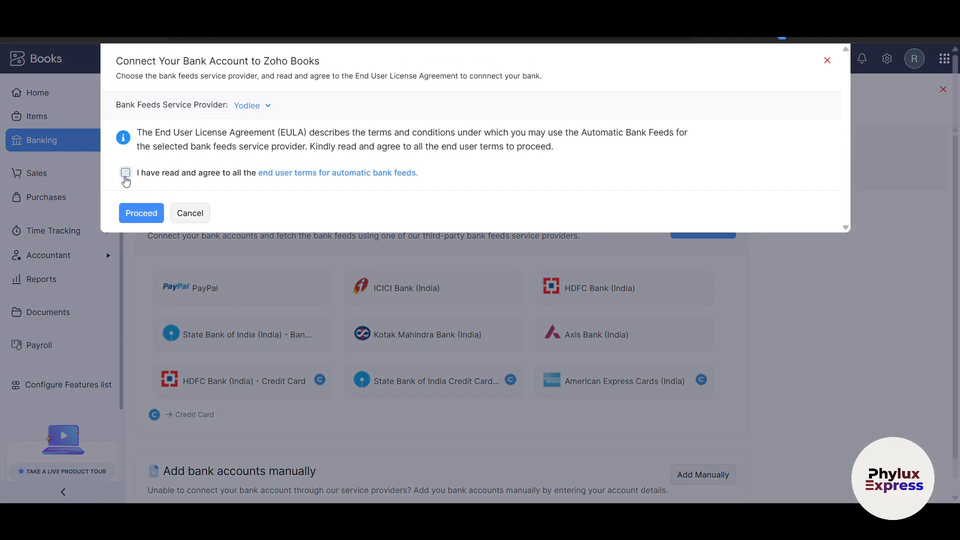
pyautogui.click(126, 172)
pyautogui.click(142, 215)
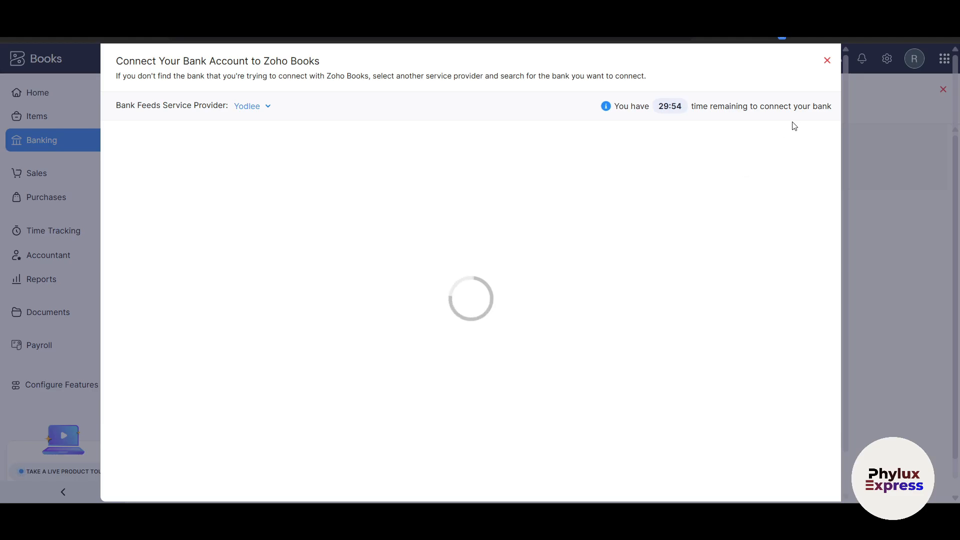
pyautogui.click(827, 62)
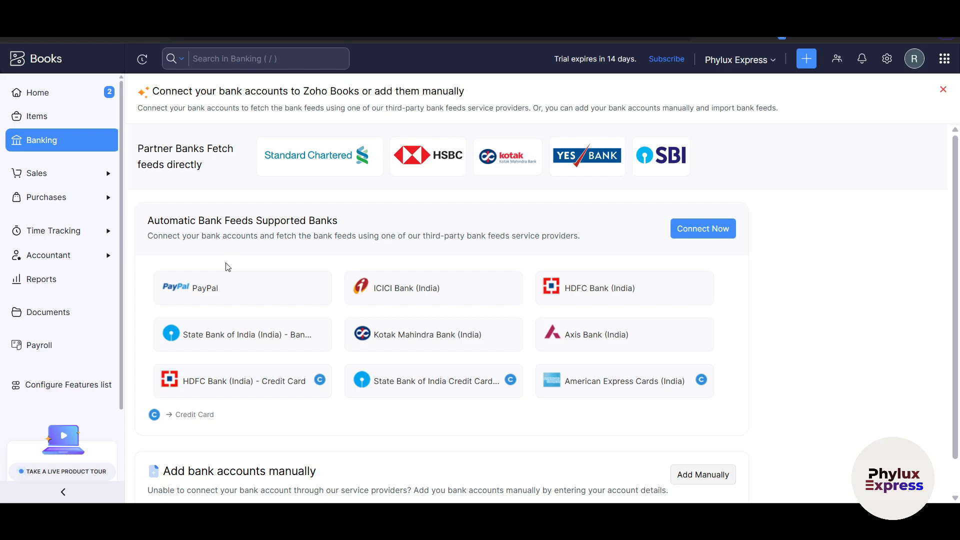
# Step: Go to Sales > Customers and start a new customer from the empty list
pyautogui.scroll(-1, 850, 346)
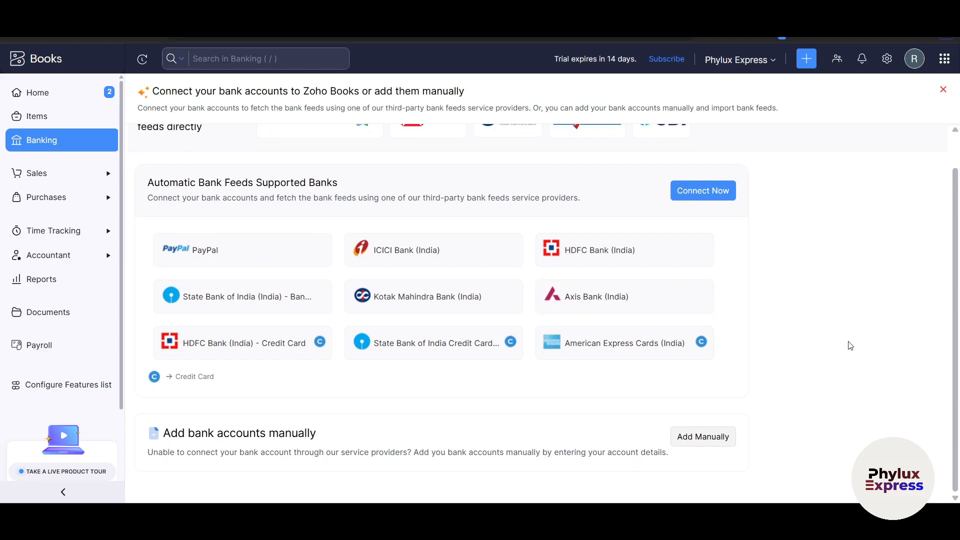
pyautogui.click(59, 178)
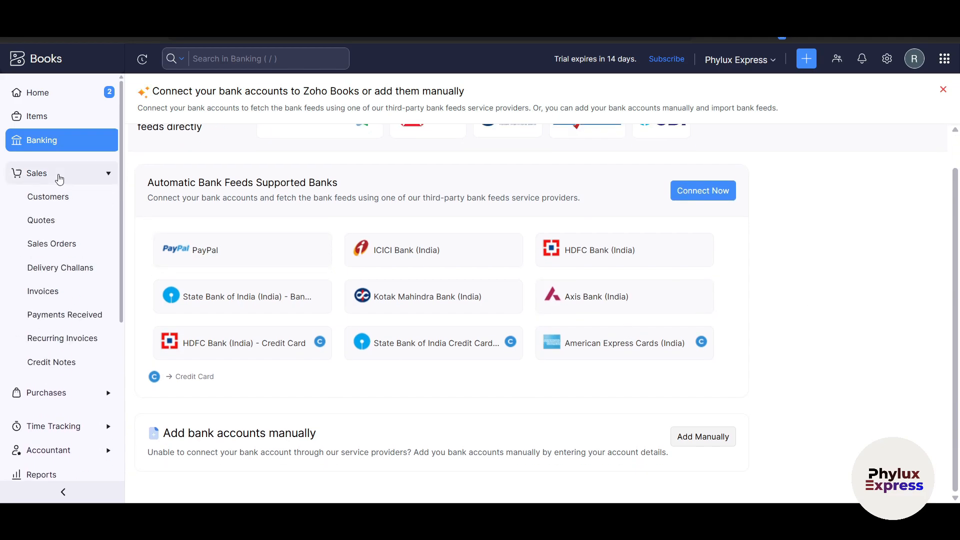
pyautogui.scroll(-2, 59, 179)
pyautogui.scroll(2, 60, 185)
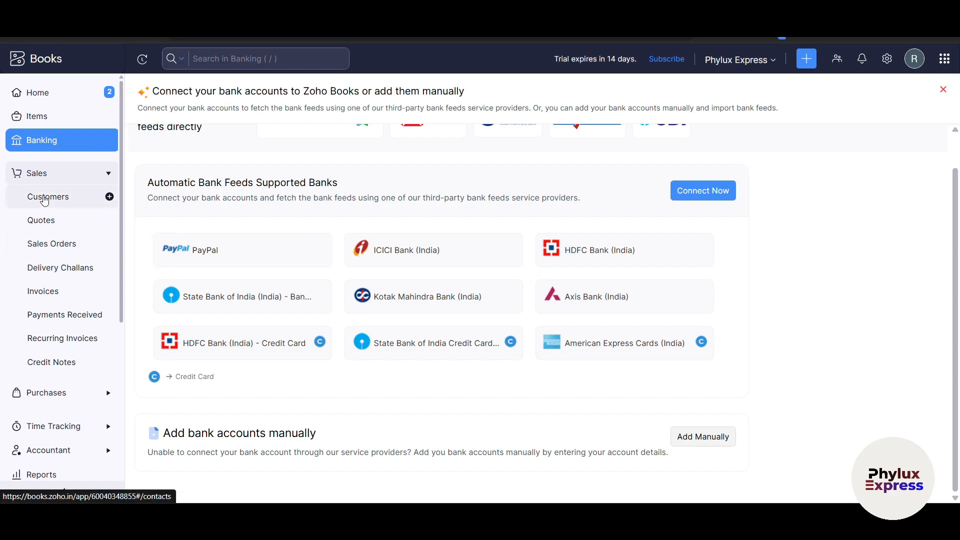
pyautogui.click(45, 199)
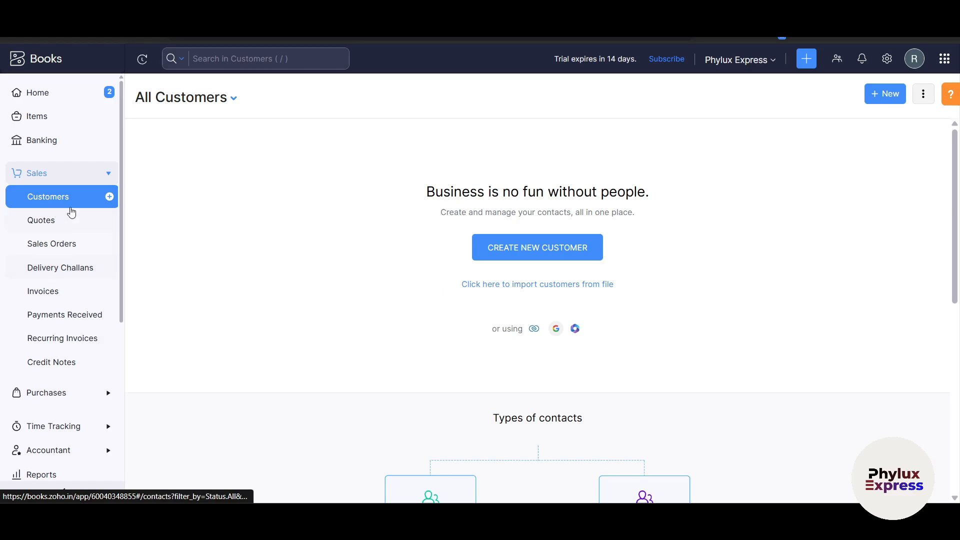
pyautogui.click(519, 252)
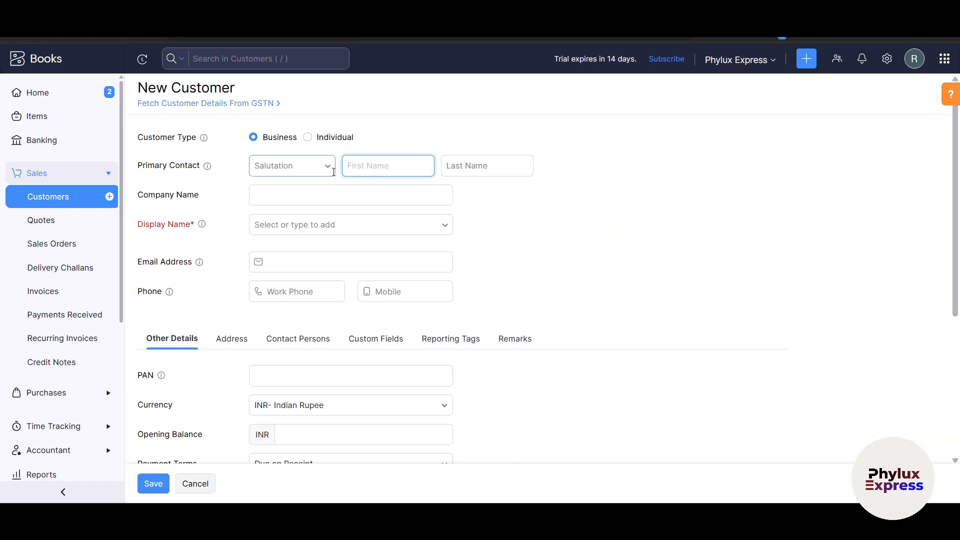
# Step: Make the customer an Individual with the Mr. salutation
pyautogui.click(307, 137)
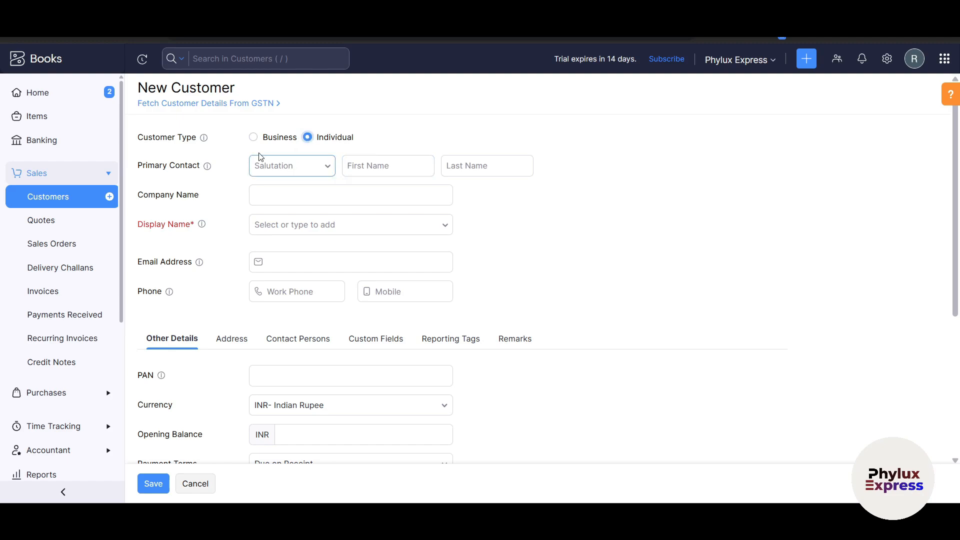
pyautogui.click(253, 139)
pyautogui.click(307, 137)
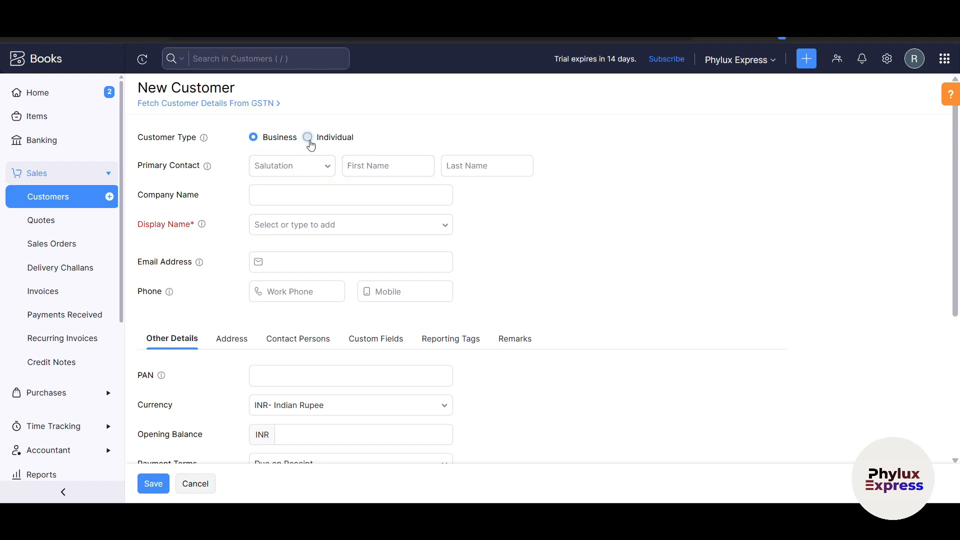
pyautogui.click(290, 172)
pyautogui.click(274, 193)
# Step: Enter the customer's first and last name and use salutation plus full name as display name
pyautogui.click(386, 170)
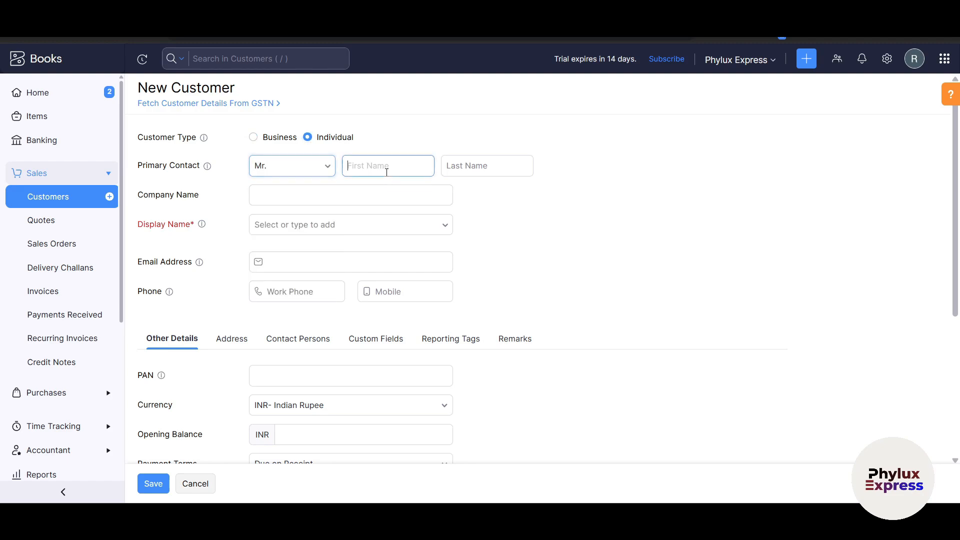
pyautogui.write('R')
pyautogui.press('BackSpace')
pyautogui.write('j')
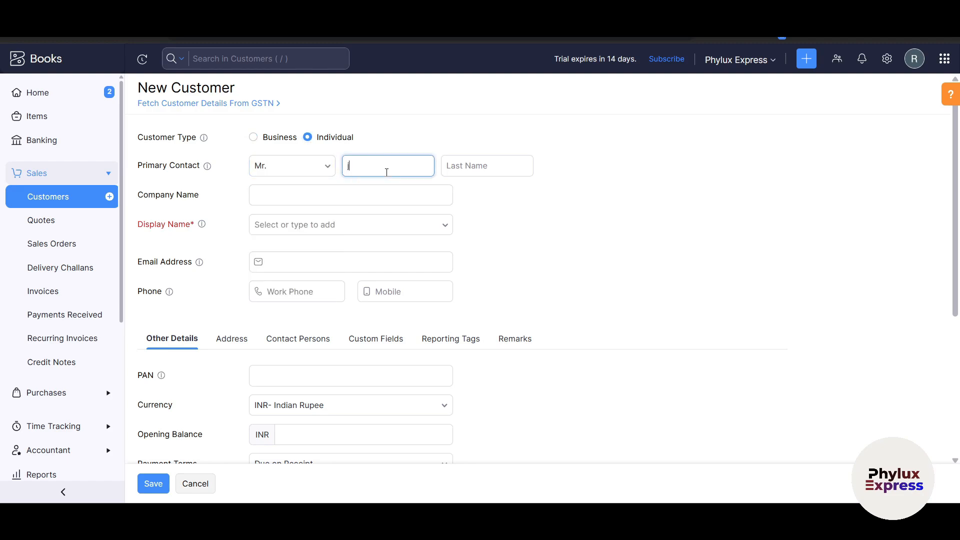
pyautogui.press('BackSpace')
pyautogui.write('Jhon')
pyautogui.press('Tab')
pyautogui.write('L')
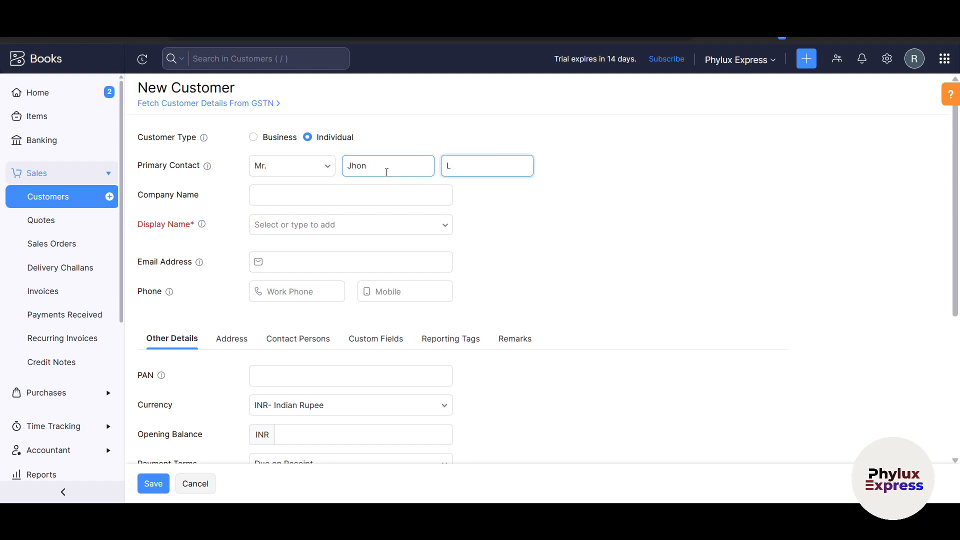
pyautogui.click(346, 191)
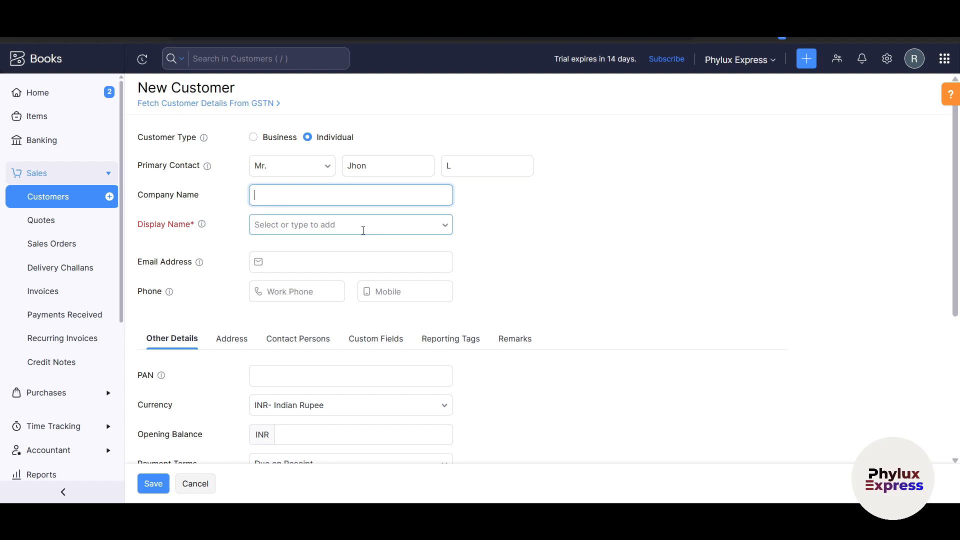
pyautogui.click(363, 230)
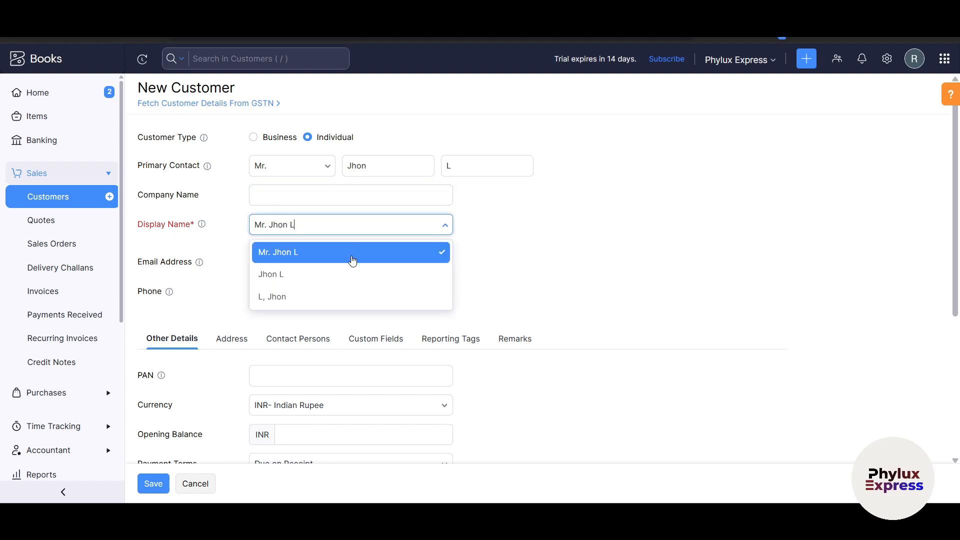
pyautogui.click(332, 251)
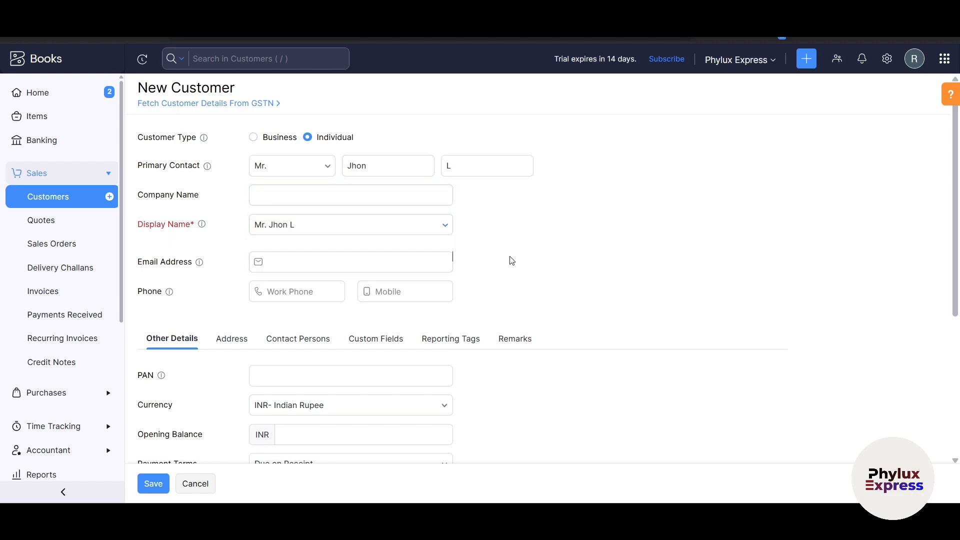
# Step: Fill in the customer's e-mail address
pyautogui.click(341, 257)
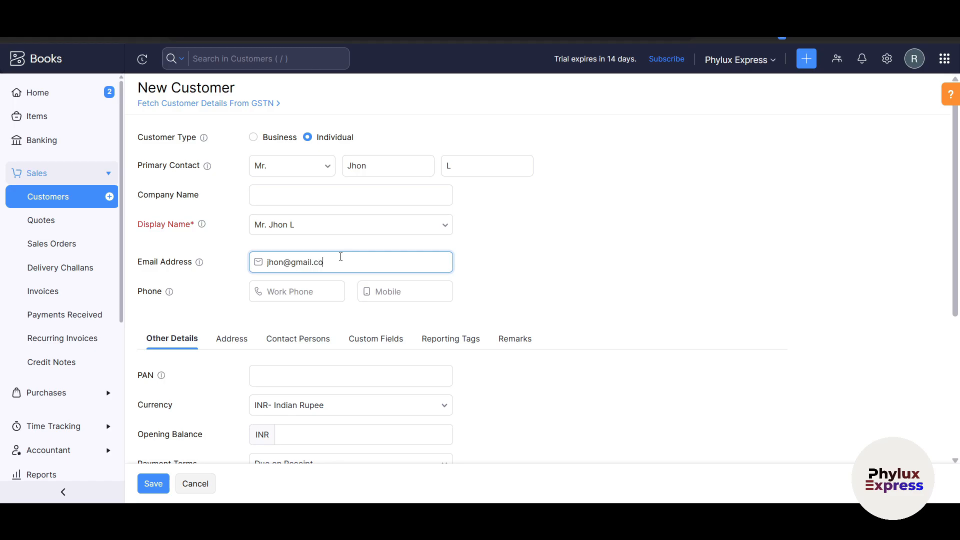
pyautogui.click(332, 292)
pyautogui.scroll(-3, 209, 252)
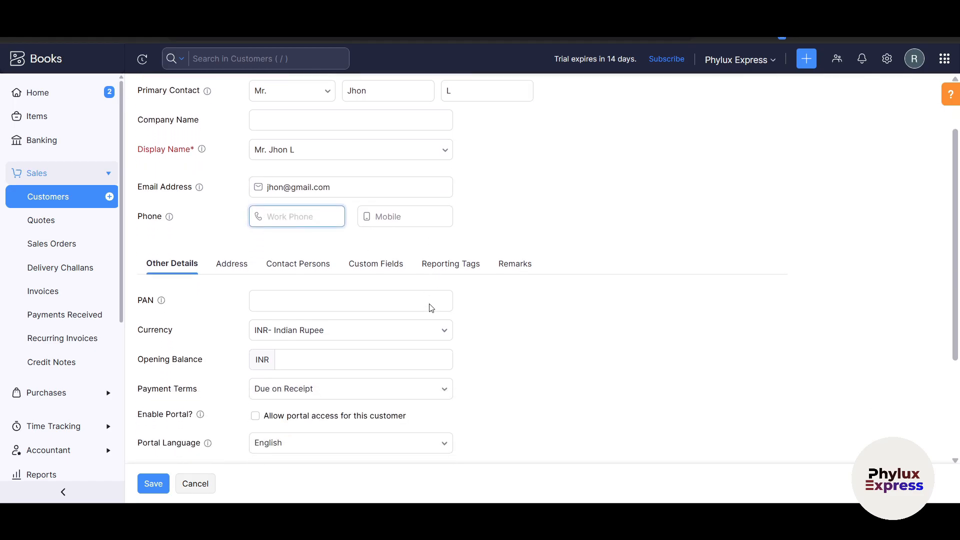
pyautogui.scroll(-3, 290, 257)
pyautogui.scroll(3, 300, 263)
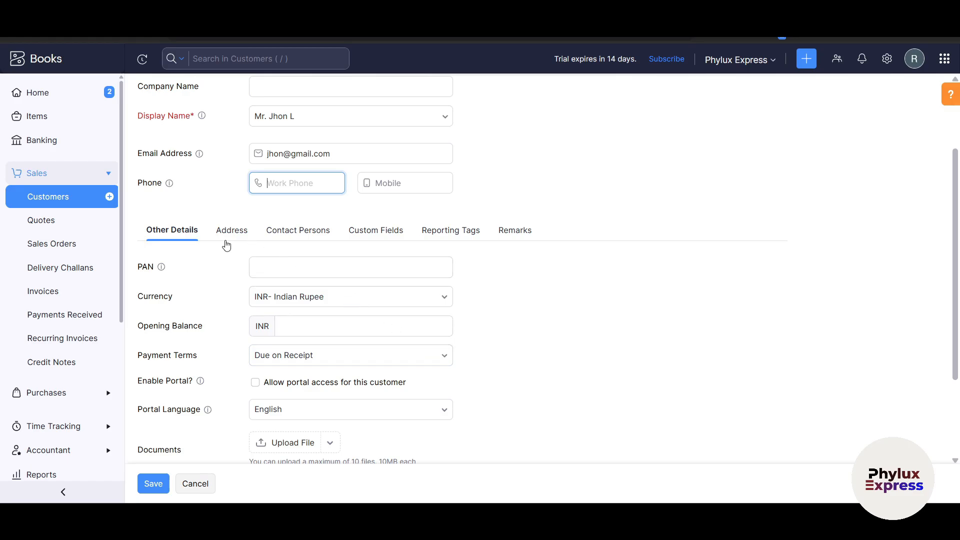
# Step: Look over the Address, Contact Persons, Custom Fields, Reporting Tags and Remarks sections, then save
pyautogui.click(226, 243)
pyautogui.click(300, 243)
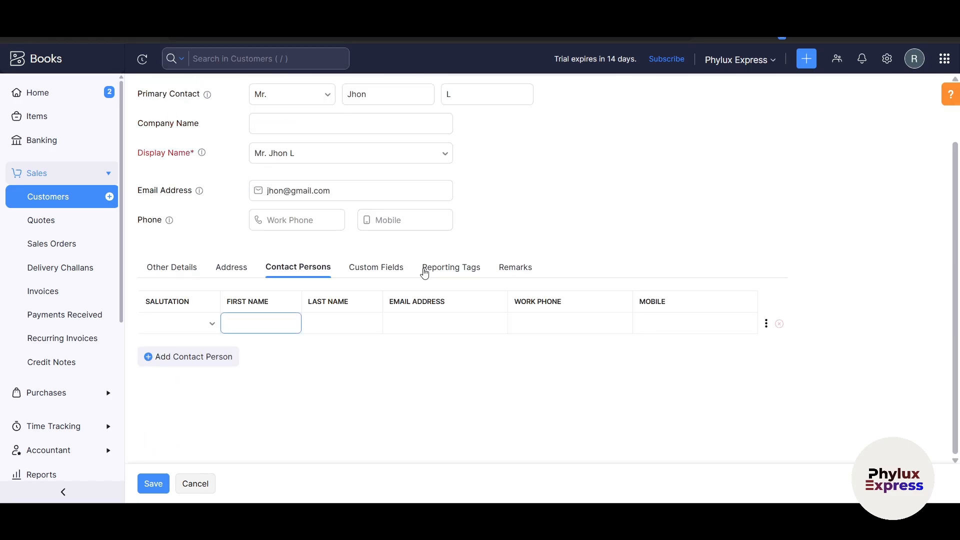
pyautogui.click(377, 271)
pyautogui.click(459, 272)
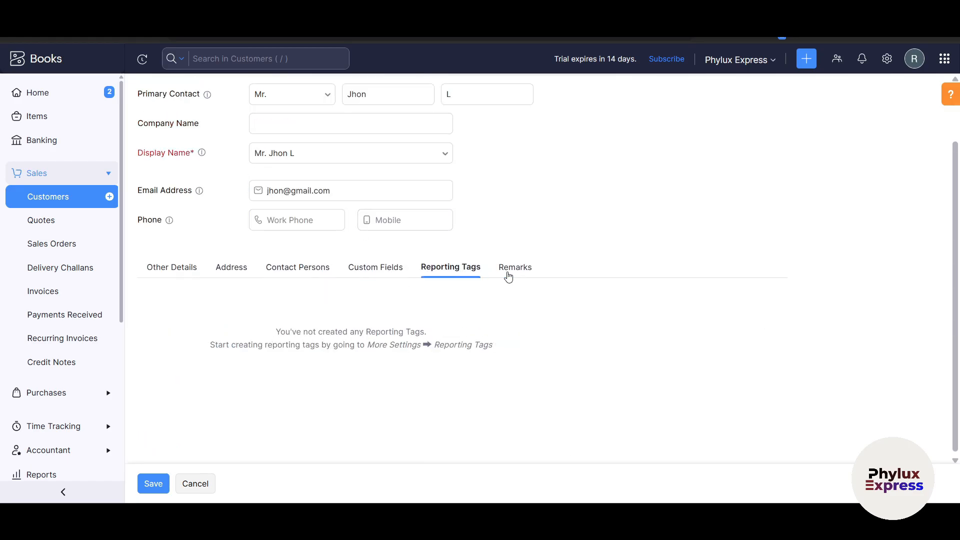
pyautogui.click(508, 273)
pyautogui.click(189, 271)
pyautogui.scroll(-3, 390, 347)
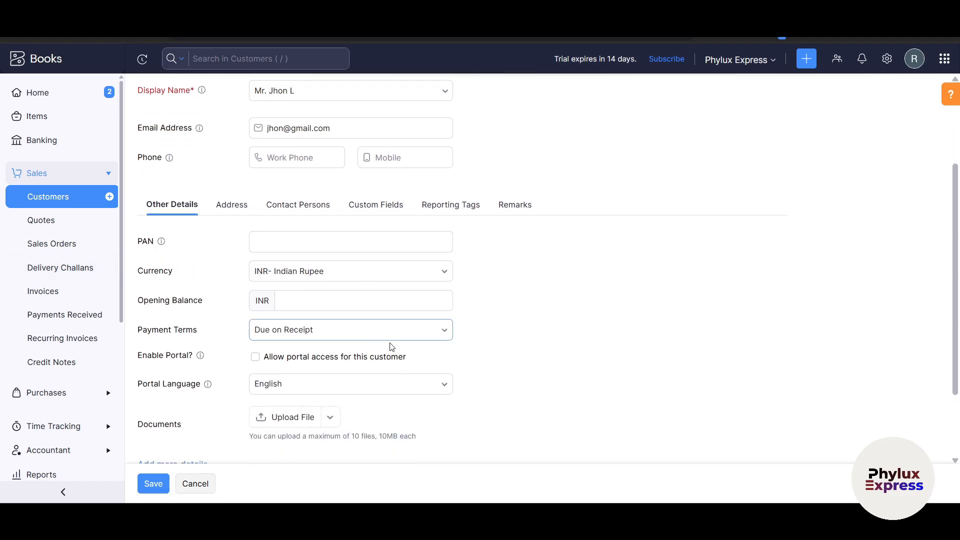
pyautogui.click(152, 484)
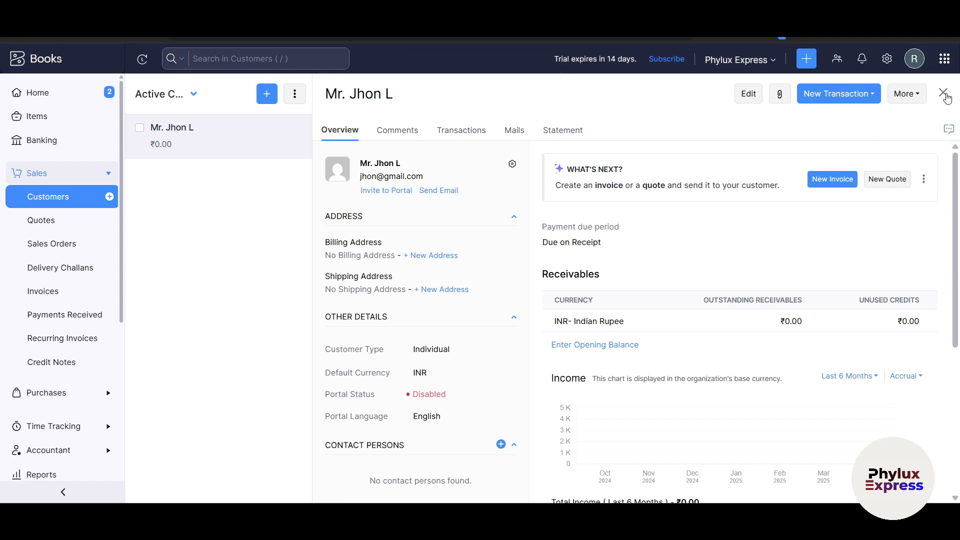
# Step: Close the customer's detail pane and go to the empty Sales > Quotes list
pyautogui.click(943, 92)
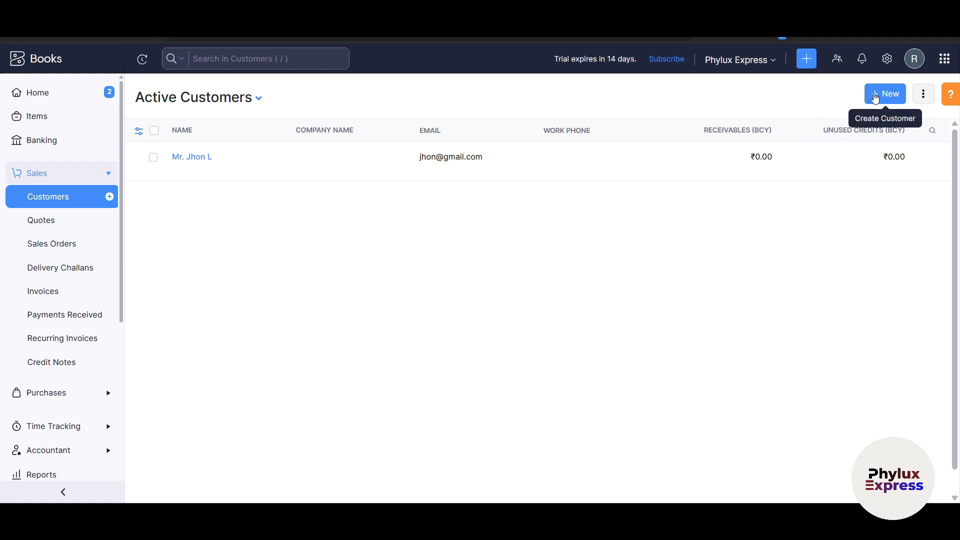
pyautogui.click(923, 94)
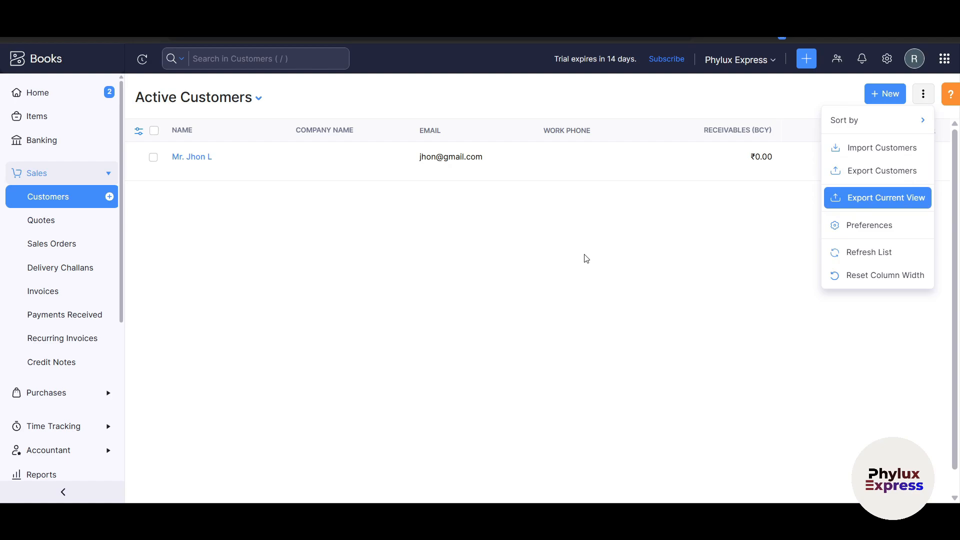
pyautogui.click(586, 258)
pyautogui.click(52, 226)
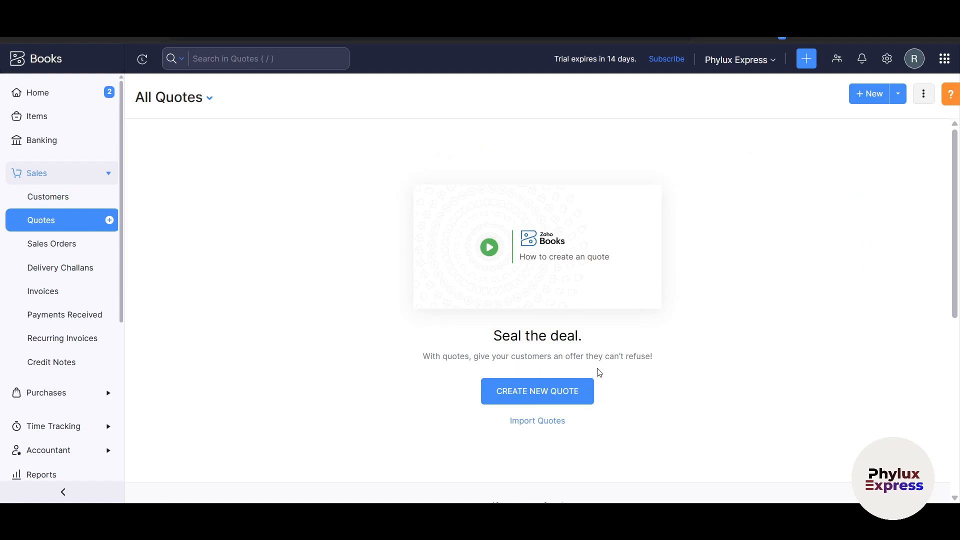
# Step: Draft a new quote QT-000001 for the saved customer, leaving the reference number empty
pyautogui.click(576, 390)
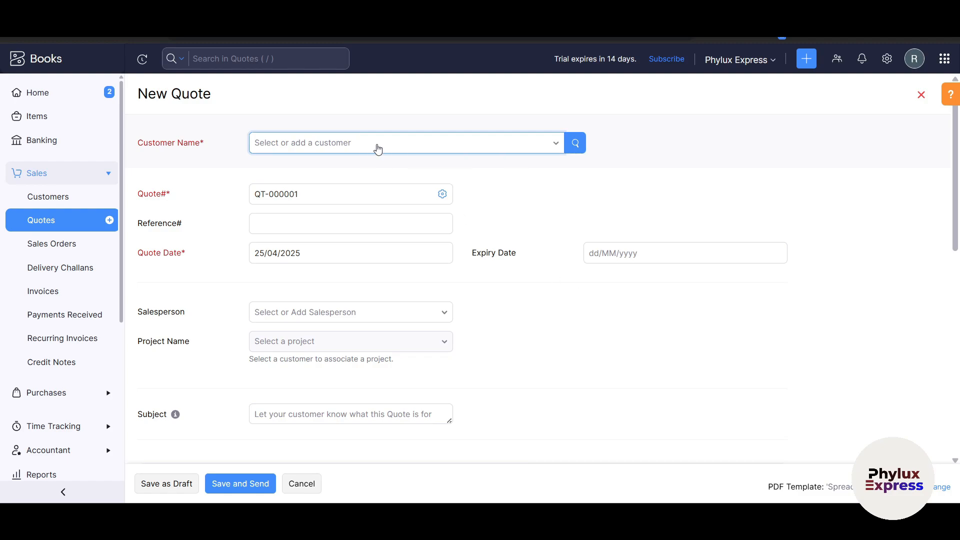
pyautogui.click(374, 145)
pyautogui.click(368, 205)
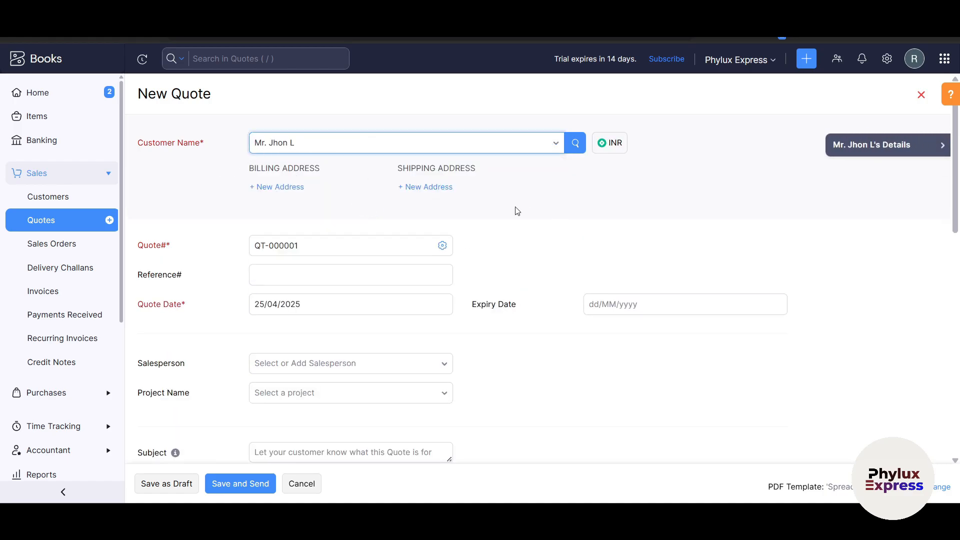
pyautogui.click(605, 155)
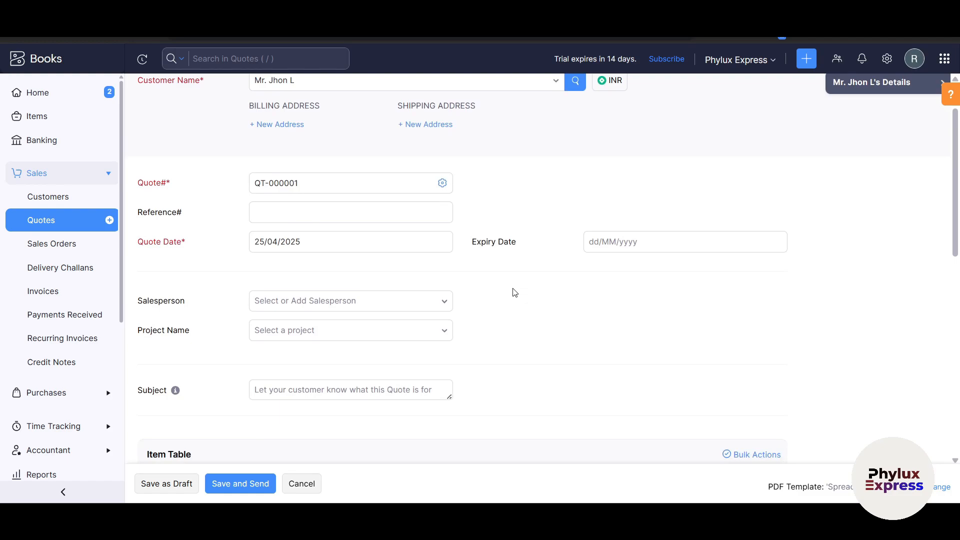
pyautogui.moveTo(336, 188); pyautogui.dragTo(634, 188)
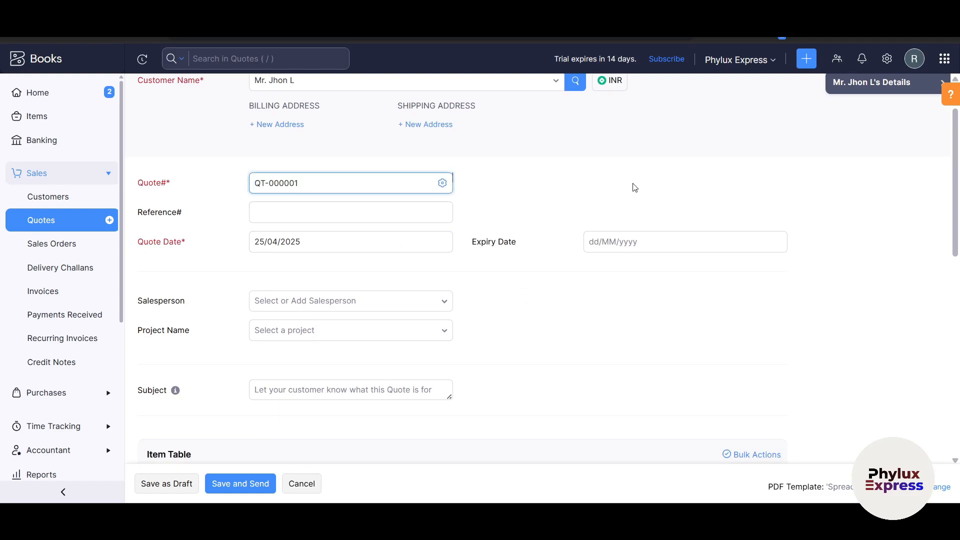
pyautogui.moveTo(377, 182); pyautogui.dragTo(173, 183)
pyautogui.click(601, 202)
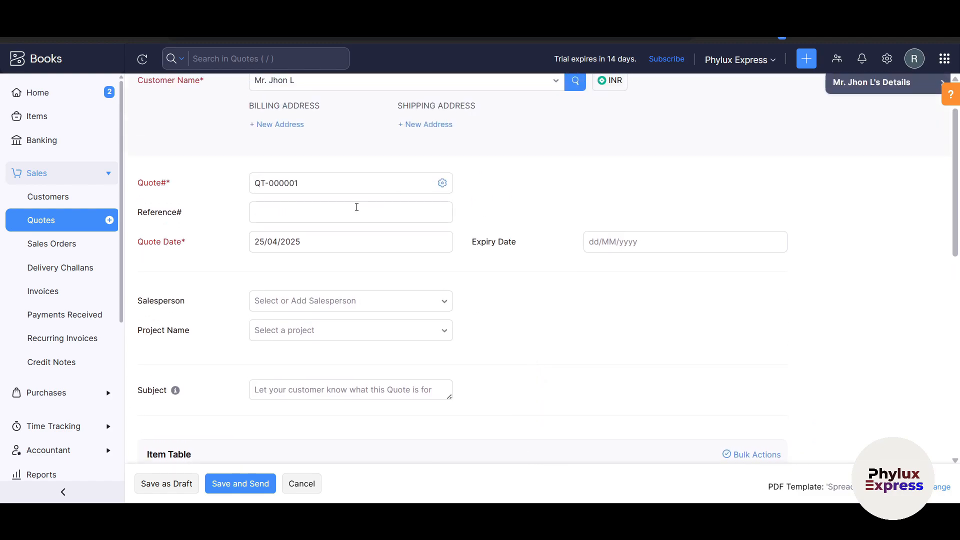
pyautogui.click(309, 214)
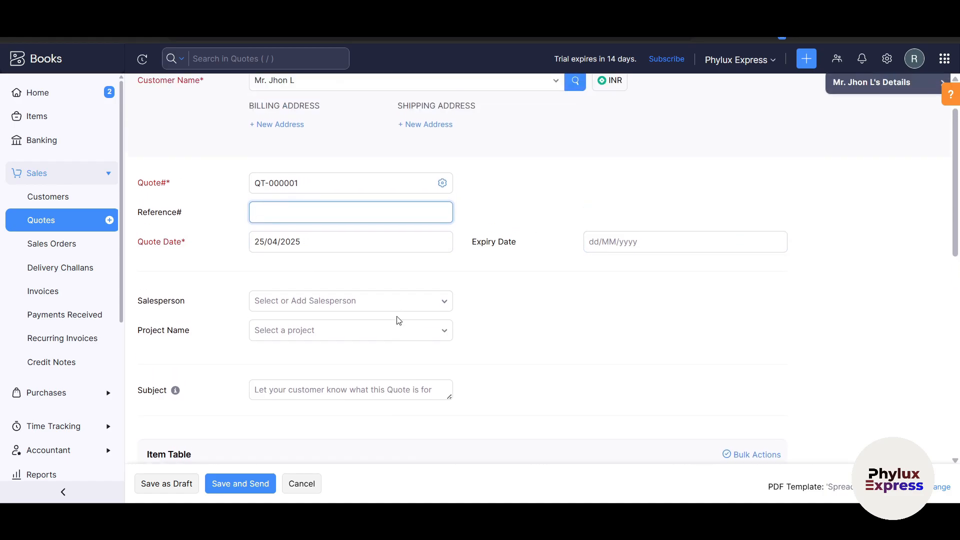
pyautogui.scroll(-5, 398, 320)
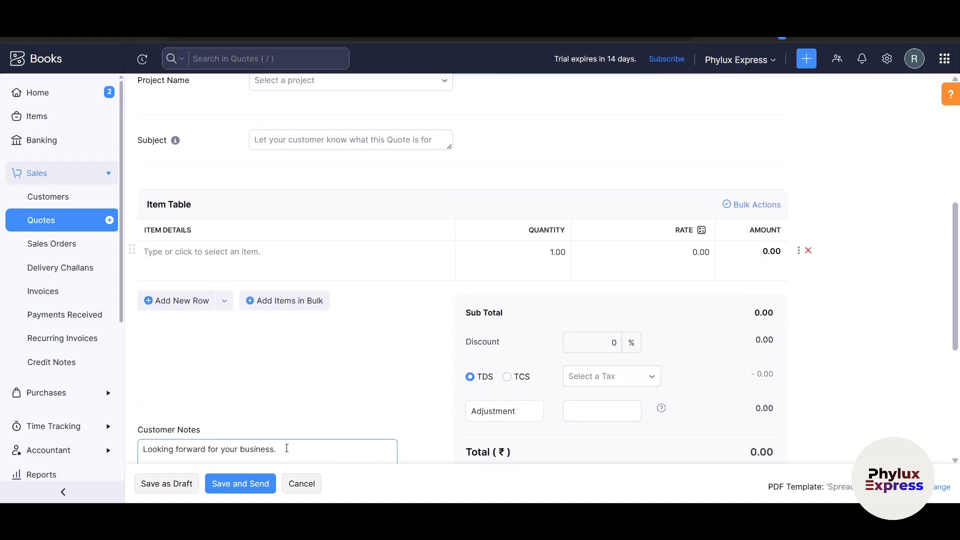
pyautogui.scroll(-3, 261, 442)
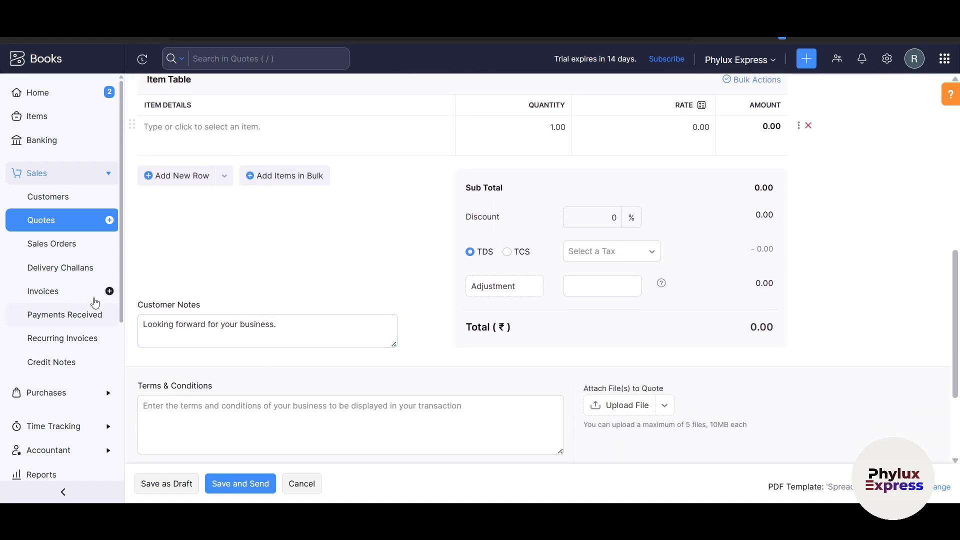
pyautogui.scroll(8, 391, 391)
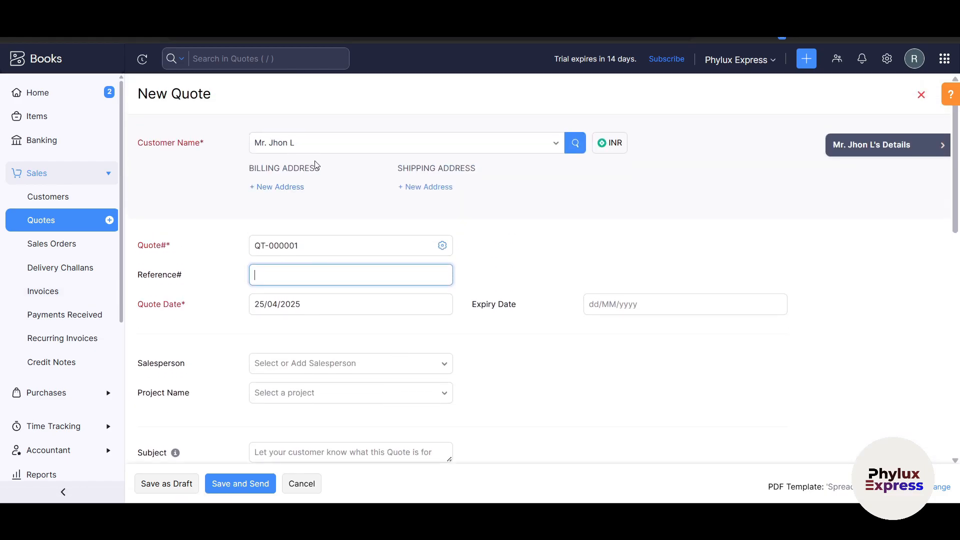
# Step: Discard the unsaved quote and move to the empty Sales Orders list
pyautogui.click(79, 244)
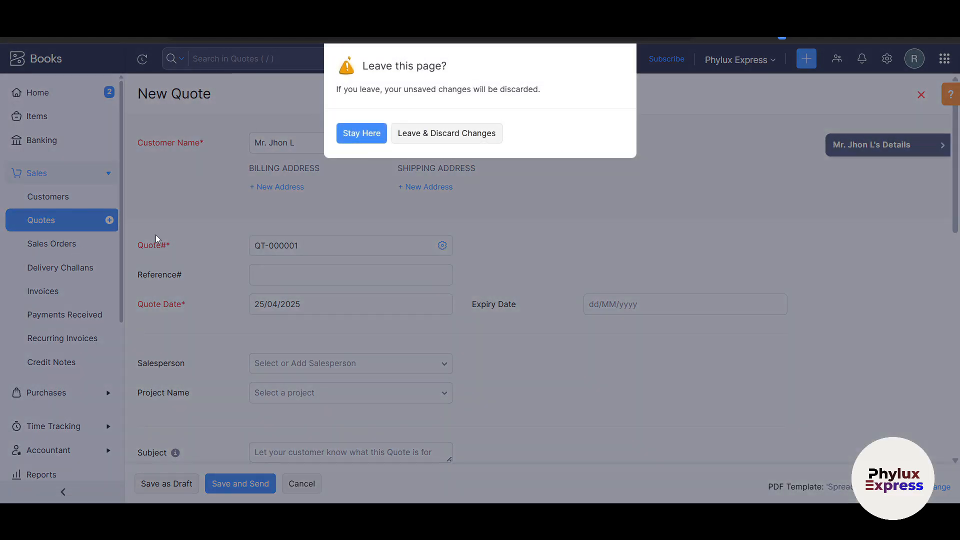
pyautogui.click(354, 133)
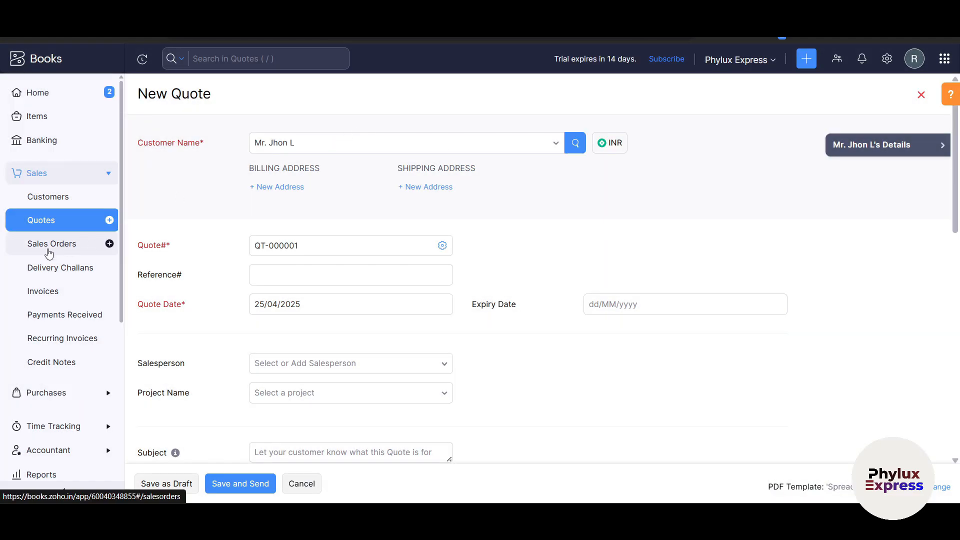
pyautogui.click(75, 247)
pyautogui.click(446, 133)
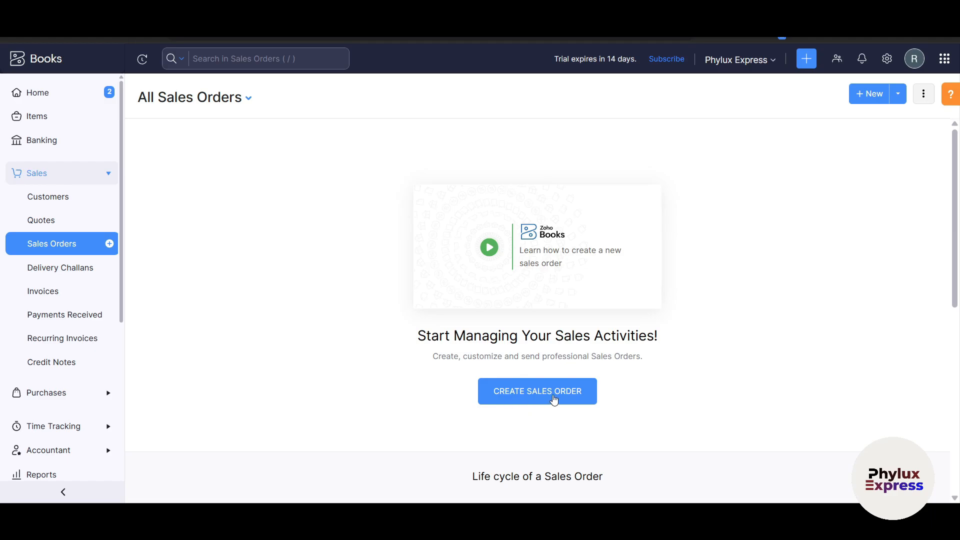
# Step: Preview a blank sales order without picking a customer, then go to Delivery Challans
pyautogui.click(555, 399)
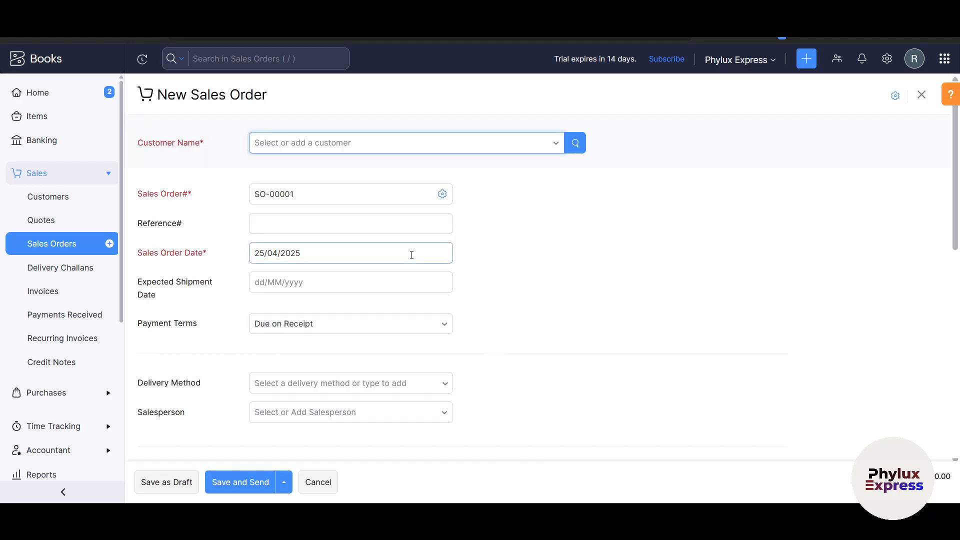
pyautogui.click(414, 149)
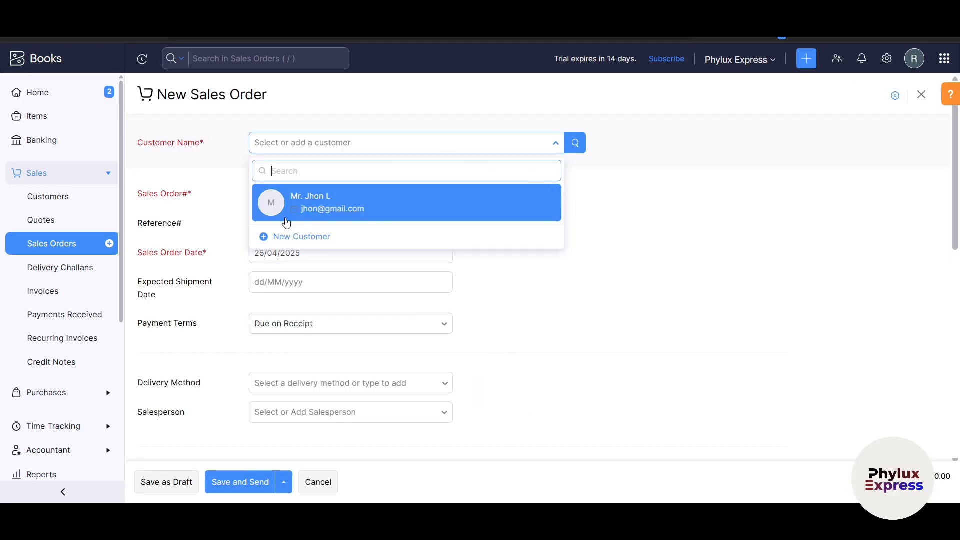
pyautogui.click(349, 270)
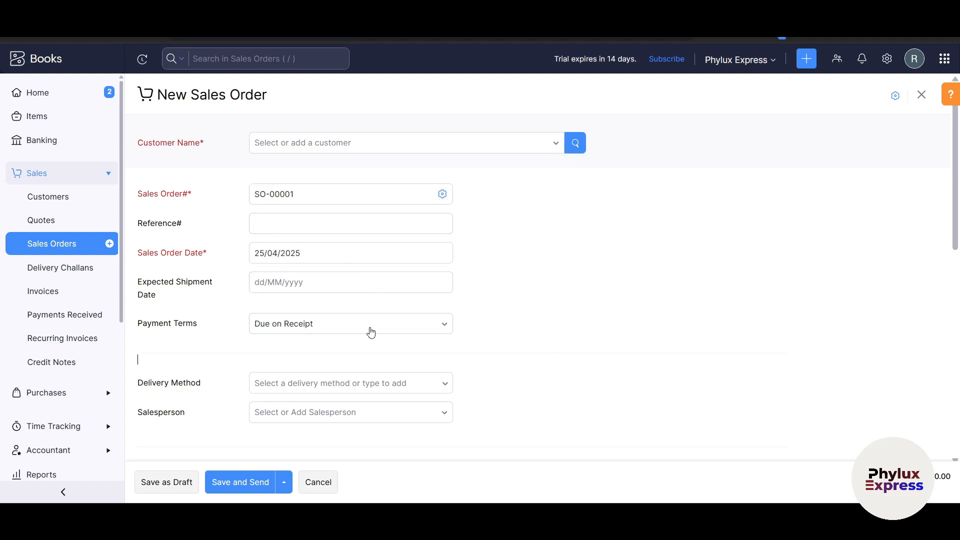
pyautogui.scroll(-10, 370, 356)
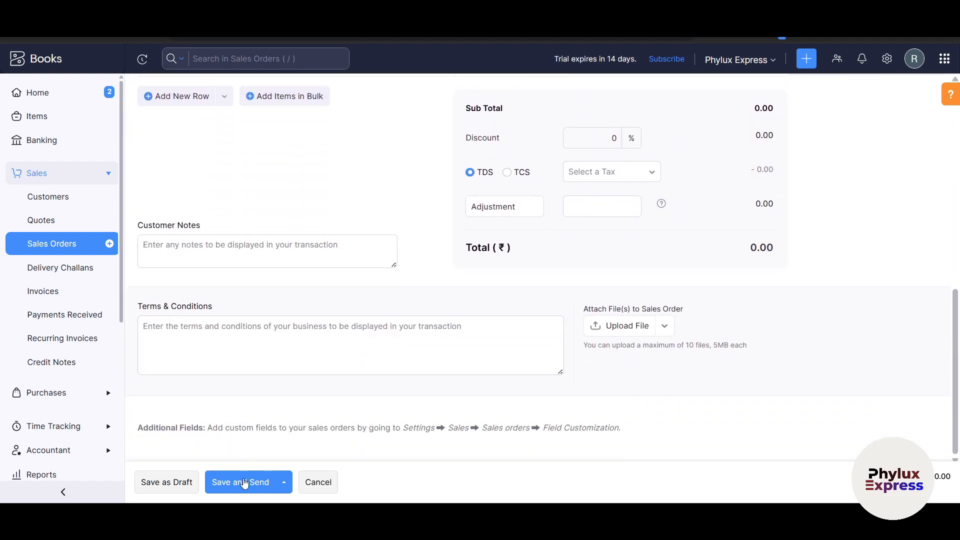
pyautogui.click(58, 268)
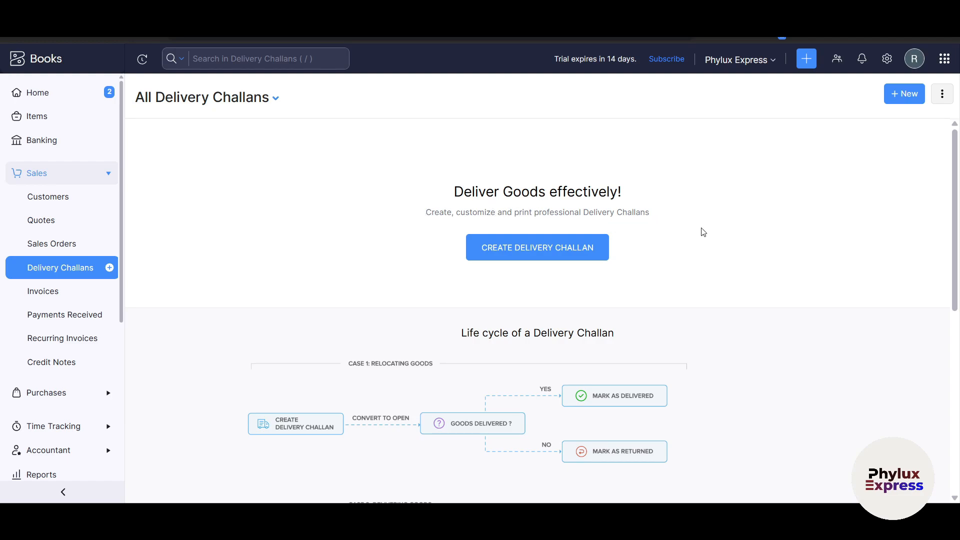
# Step: Scroll through a blank new delivery challan form unsaved, then go to the Invoices list
pyautogui.scroll(-1, 733, 250)
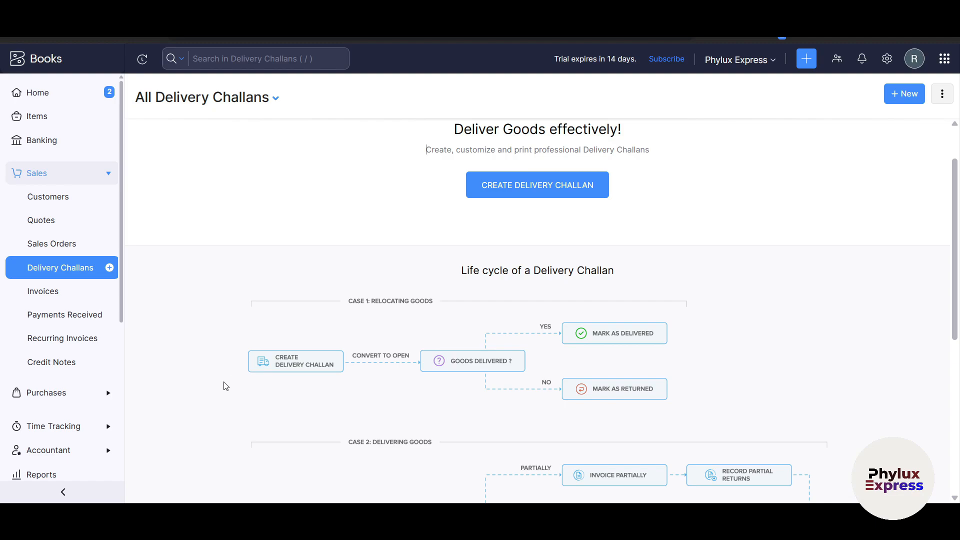
pyautogui.scroll(2, 230, 380)
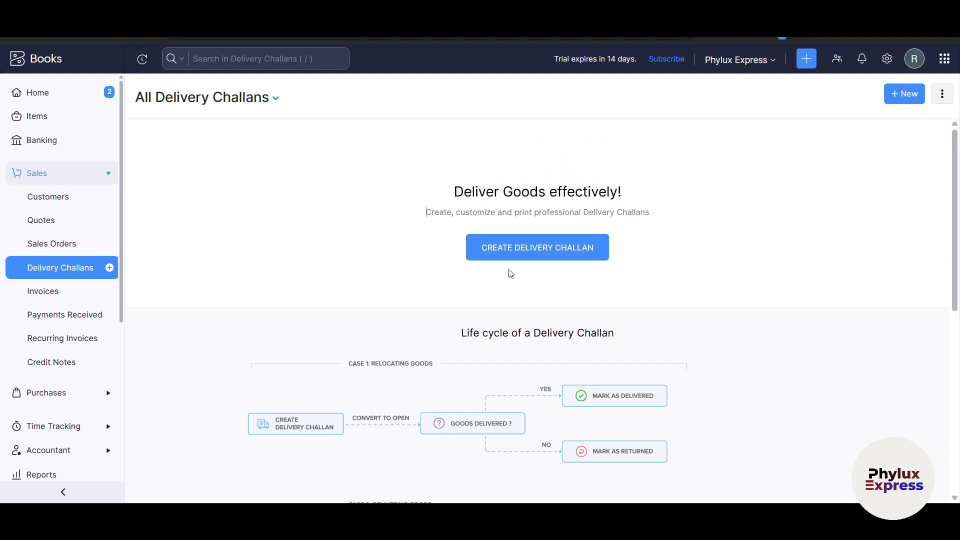
pyautogui.scroll(-2, 530, 265)
pyautogui.click(538, 183)
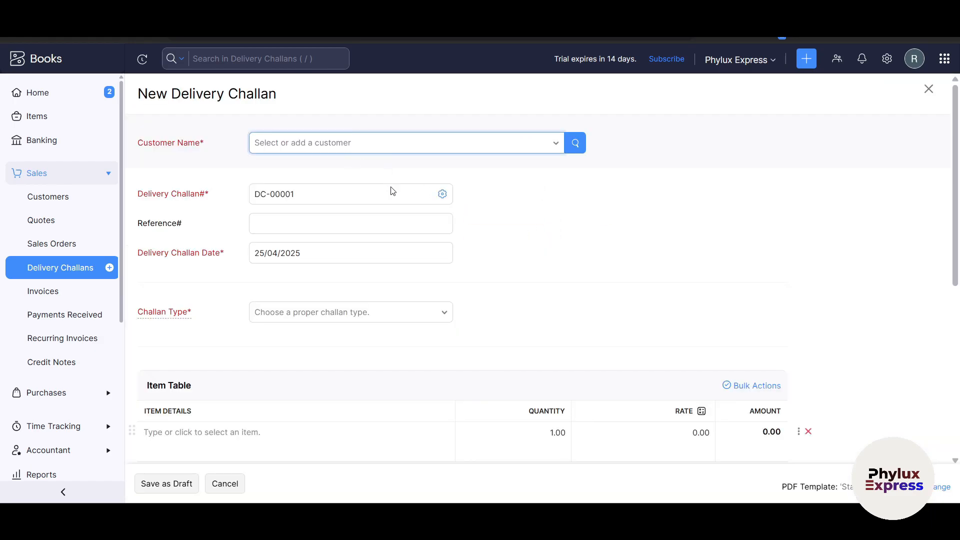
pyautogui.scroll(-6, 400, 360)
pyautogui.scroll(-3, 436, 403)
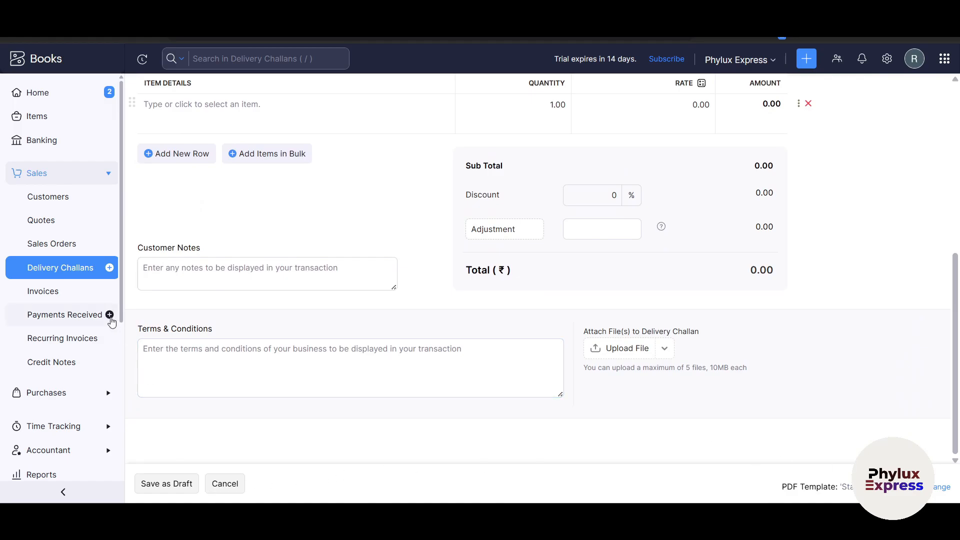
pyautogui.click(78, 293)
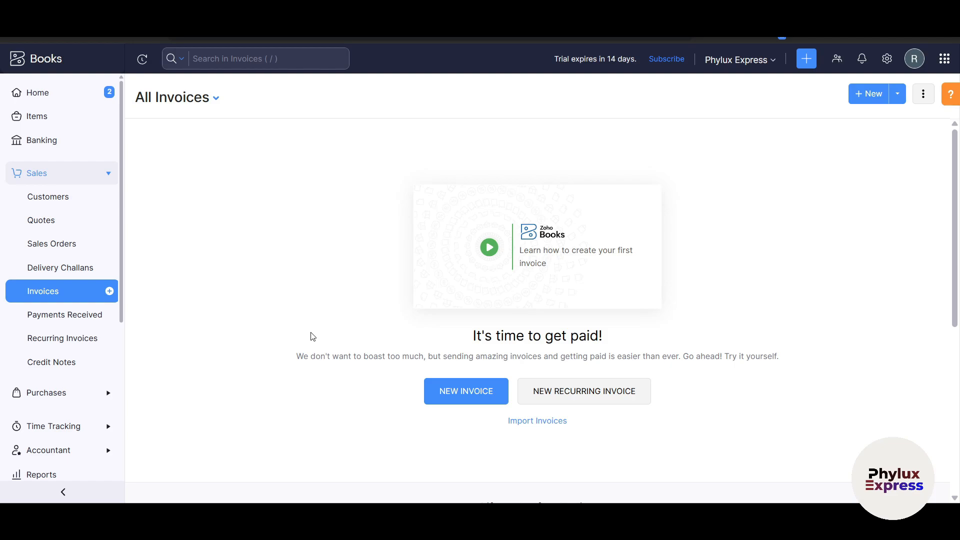
# Step: Start a blank invoice, close the transaction preferences prompt, then go to Payments Received
pyautogui.scroll(-1, 315, 339)
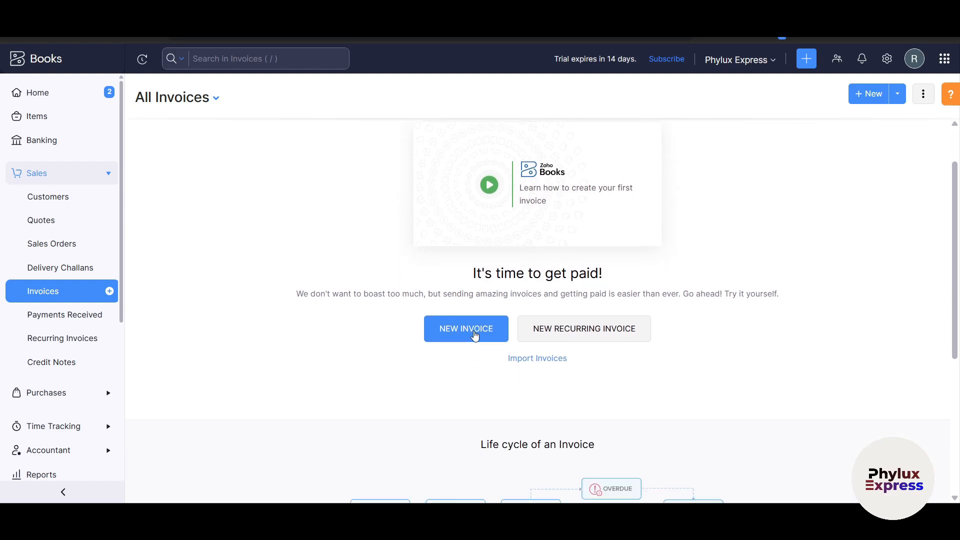
pyautogui.scroll(-2, 475, 335)
pyautogui.scroll(2, 476, 336)
pyautogui.click(476, 334)
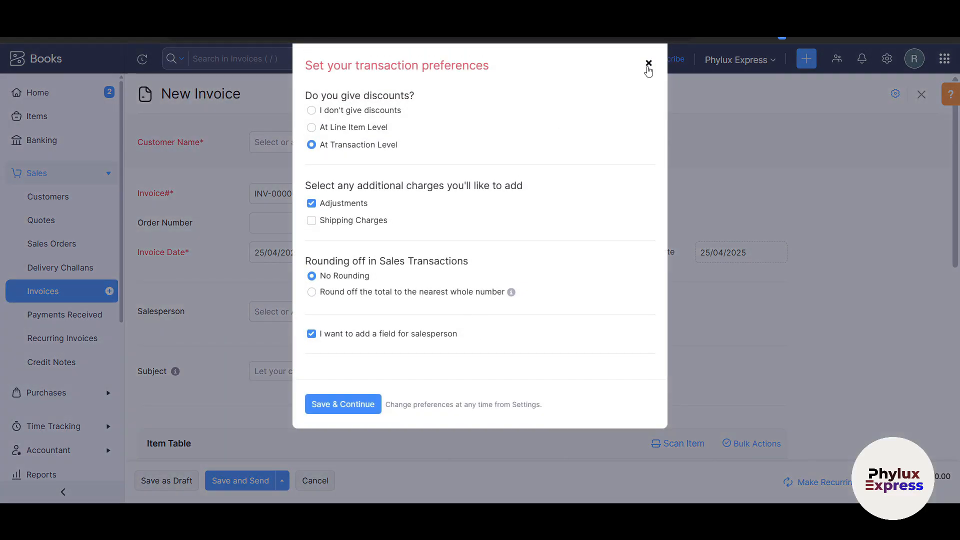
pyautogui.click(649, 63)
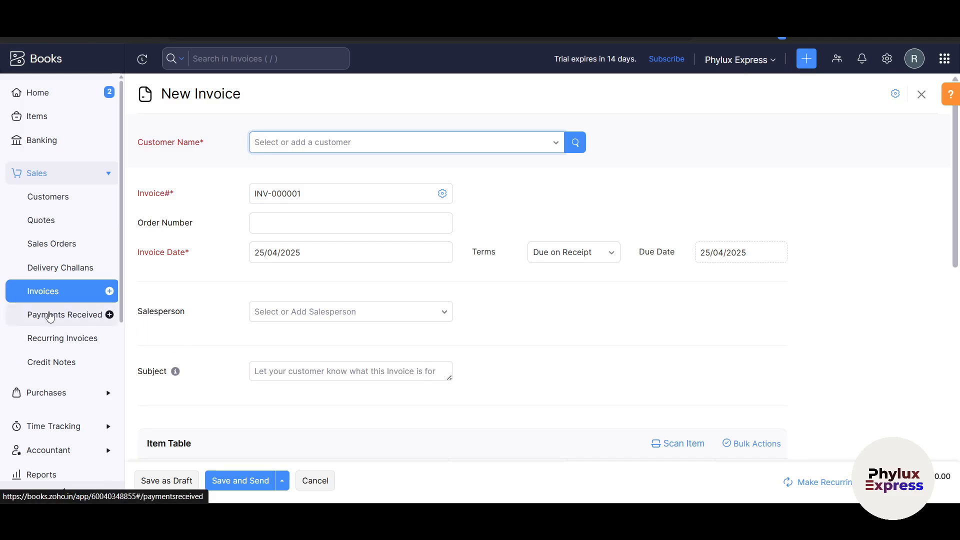
pyautogui.click(50, 316)
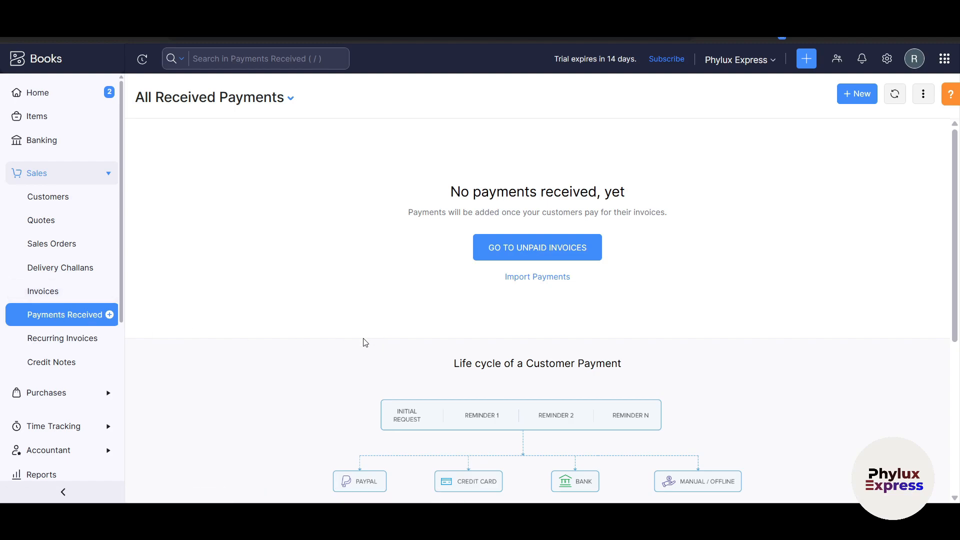
# Step: View the empty Recurring Invoices list
pyautogui.scroll(-3, 363, 343)
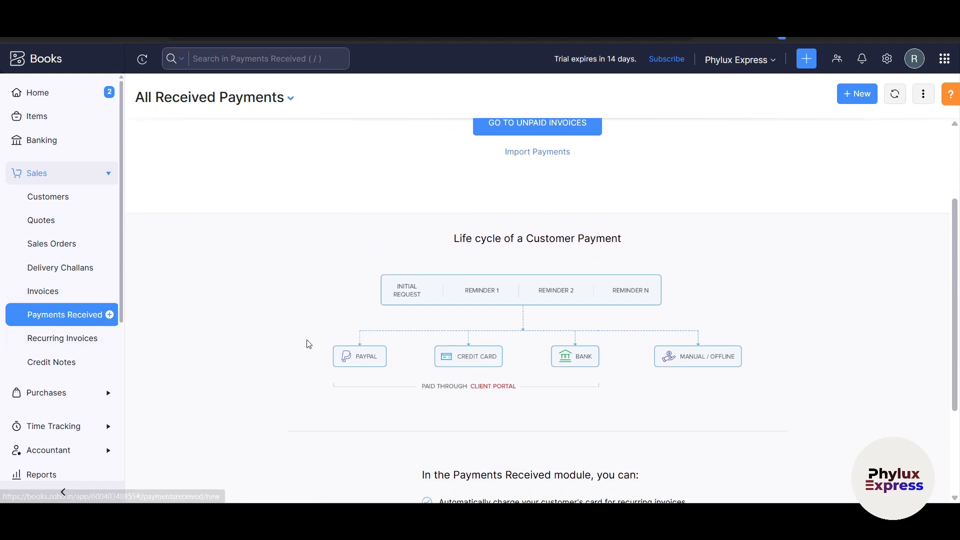
pyautogui.moveTo(462, 235); pyautogui.dragTo(708, 251)
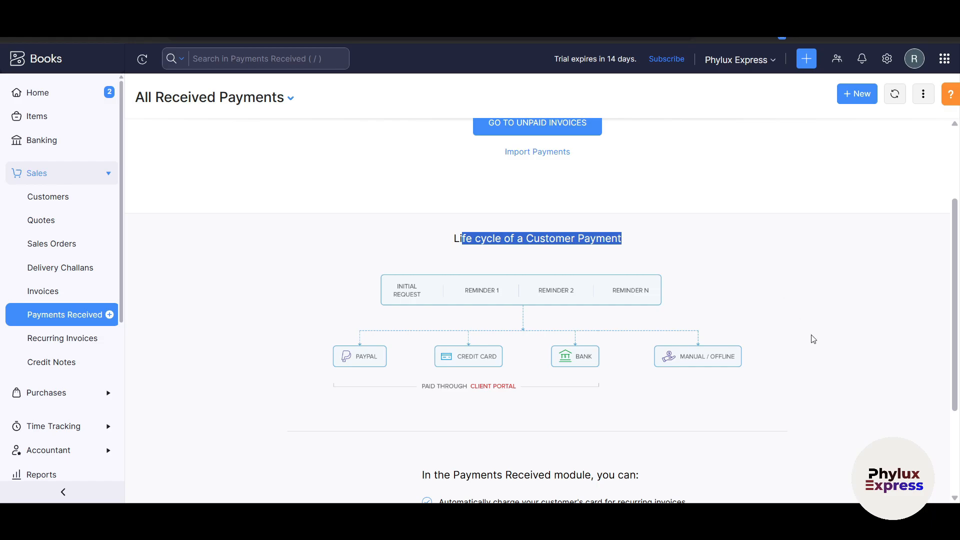
pyautogui.scroll(-1, 820, 350)
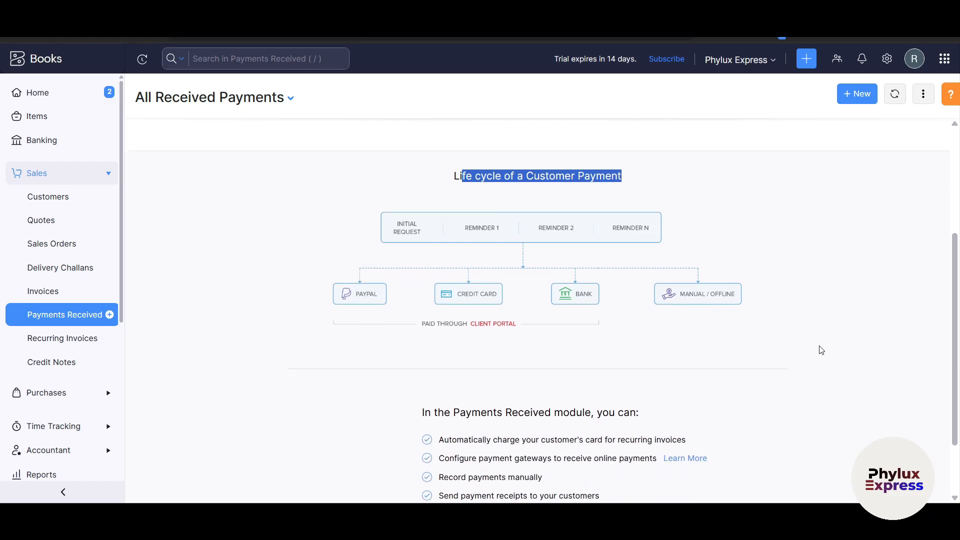
pyautogui.click(61, 340)
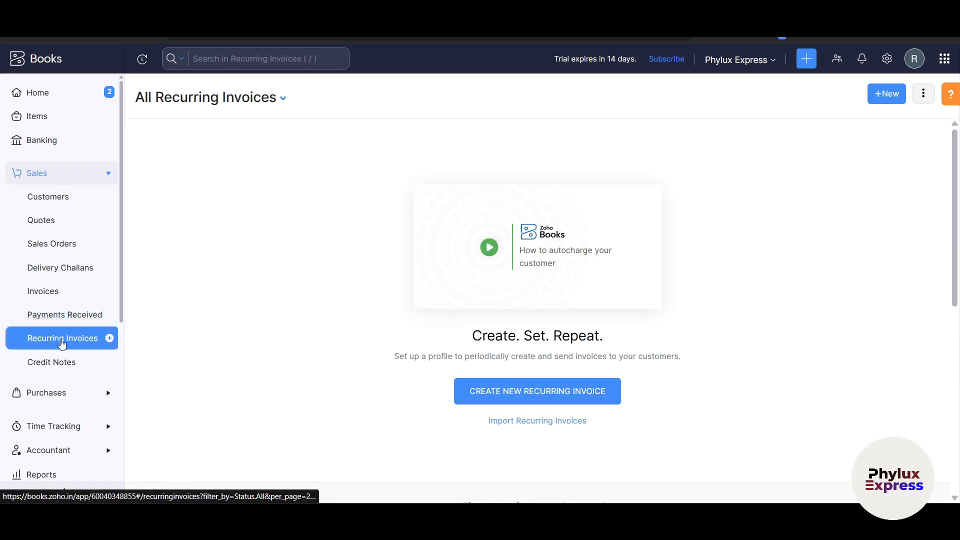
pyautogui.scroll(-1, 62, 344)
# Step: Switch to the Credit Notes list and begin a new credit note
pyautogui.click(58, 307)
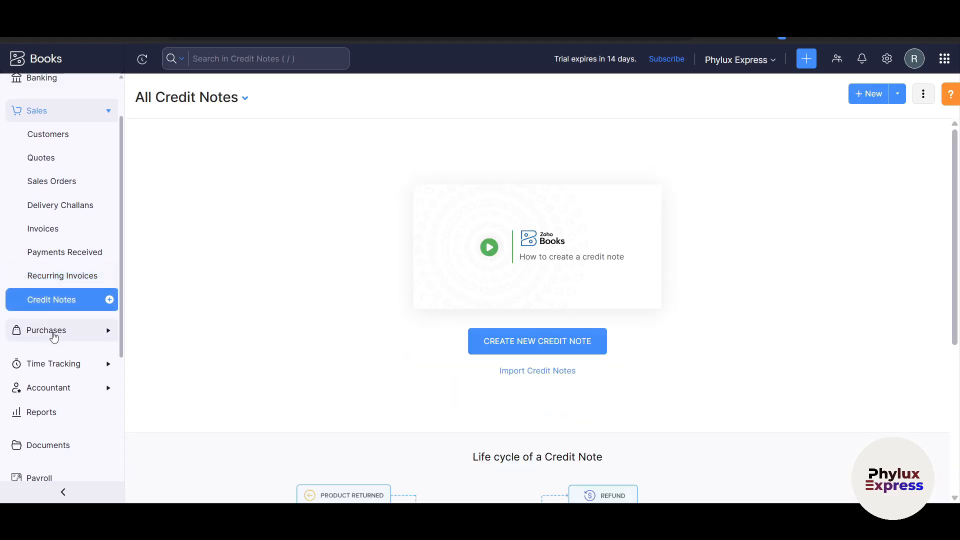
pyautogui.click(54, 335)
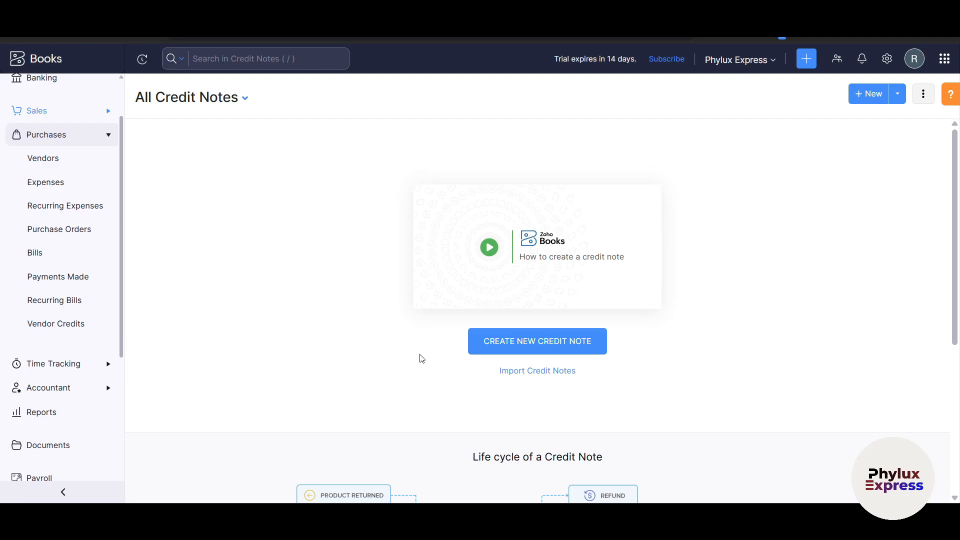
pyautogui.scroll(-2, 420, 356)
pyautogui.scroll(2, 422, 358)
pyautogui.click(512, 345)
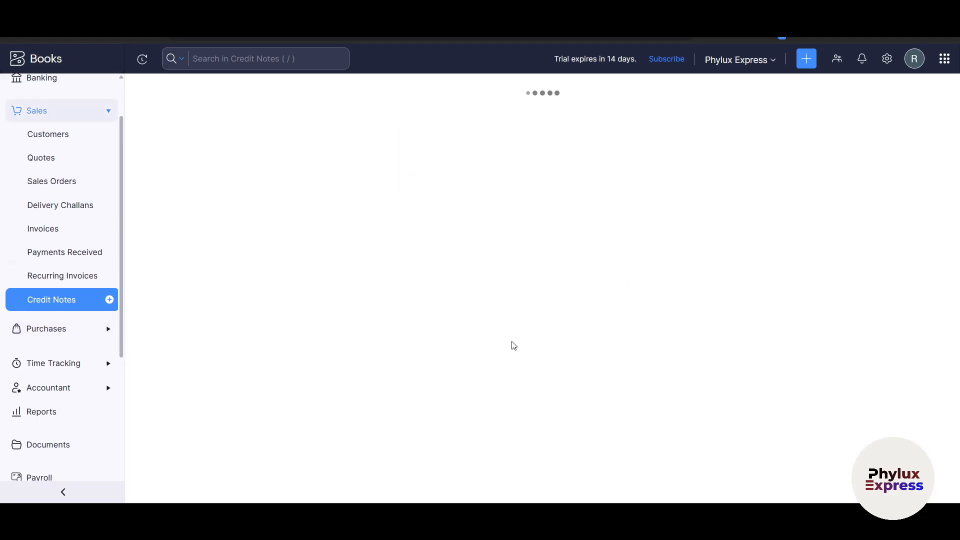
# Step: Open a blank New Vendor form via Purchases > Vendors and look it over
pyautogui.click(80, 330)
pyautogui.click(40, 163)
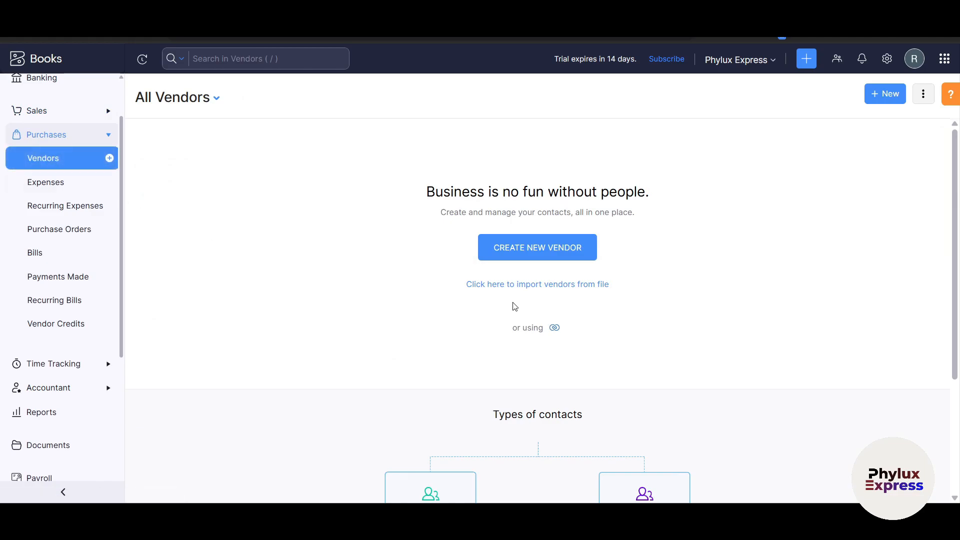
pyautogui.click(542, 248)
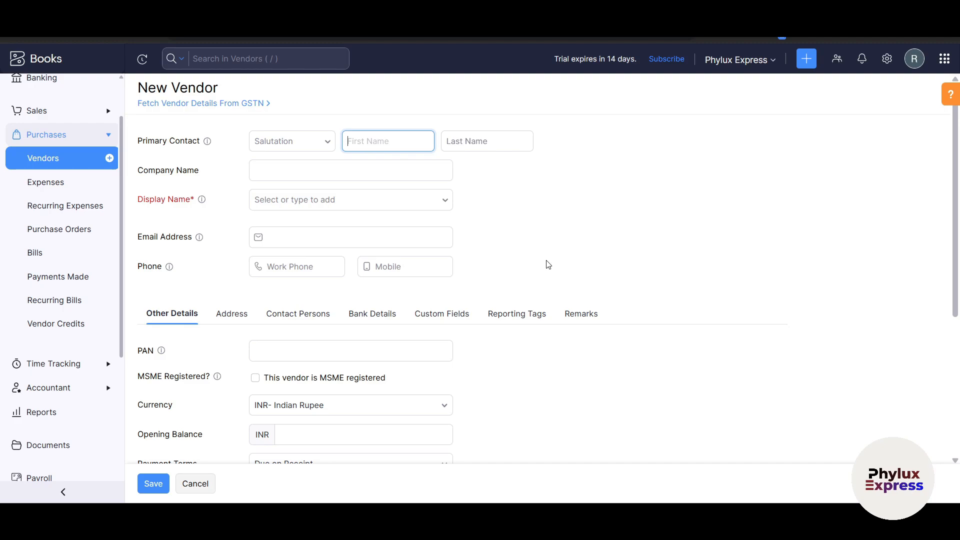
pyautogui.scroll(-5, 533, 288)
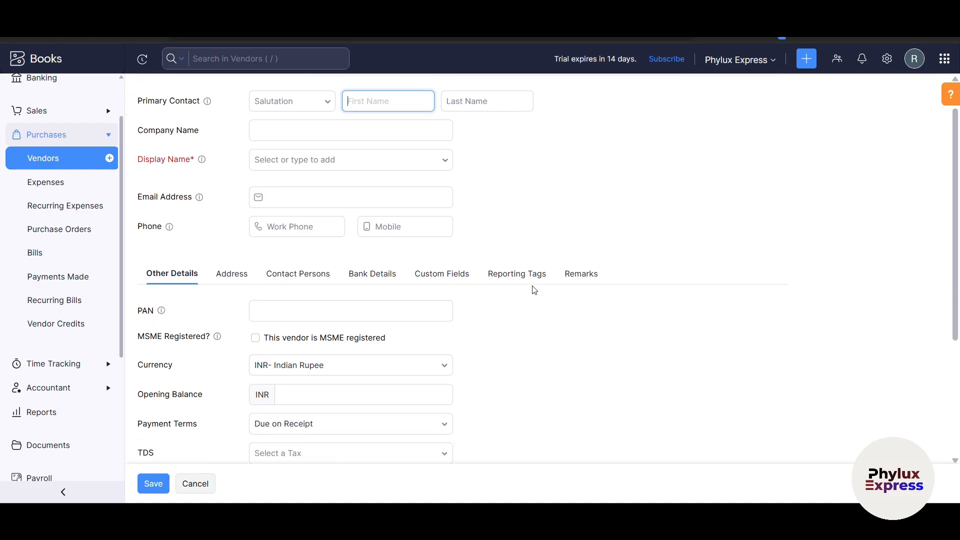
pyautogui.scroll(5, 534, 289)
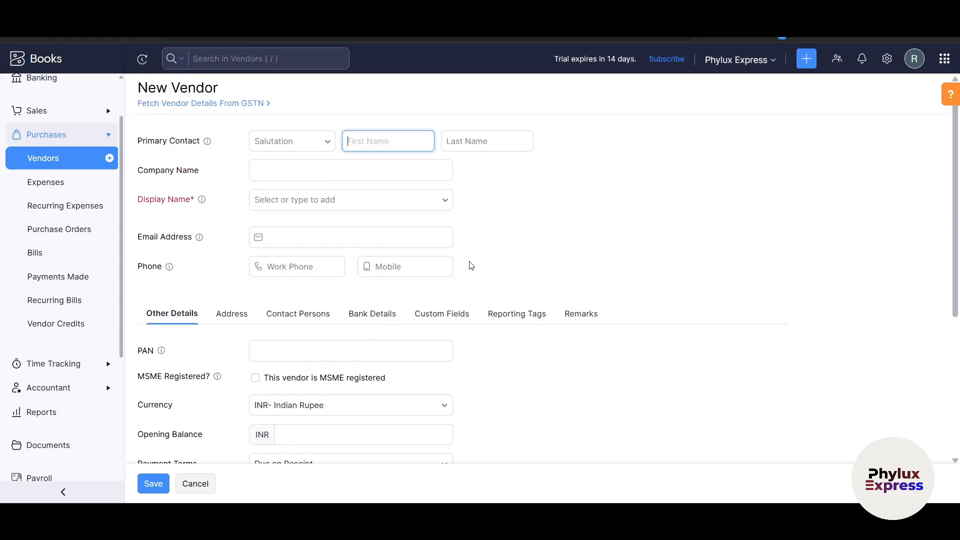
# Step: Leave the vendor form unsaved and go to the empty All Expenses page
pyautogui.scroll(-5, 338, 311)
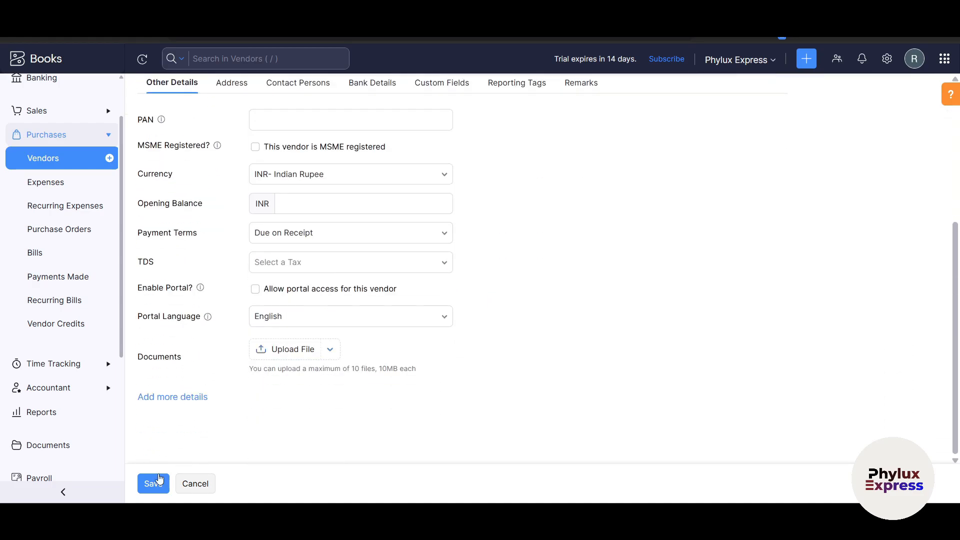
pyautogui.click(42, 178)
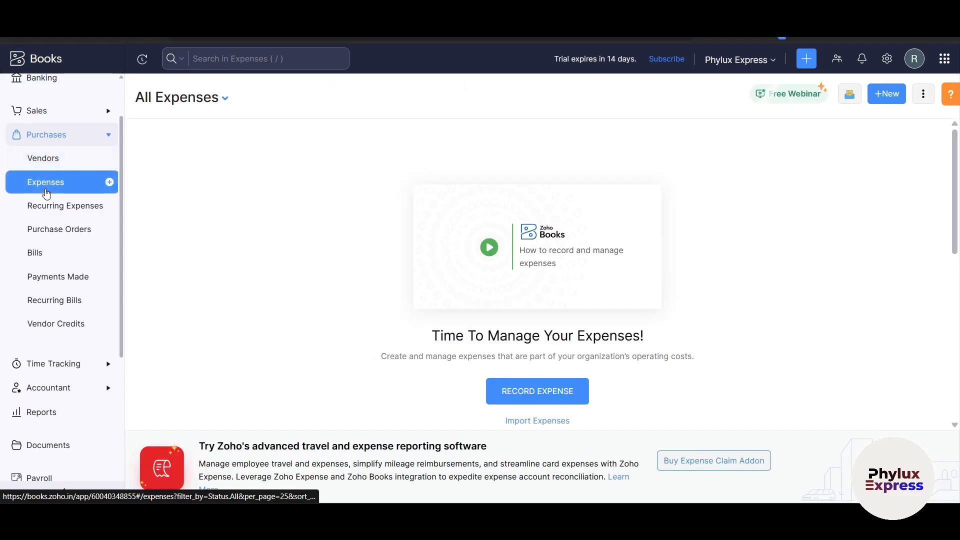
pyautogui.scroll(-4, 60, 260)
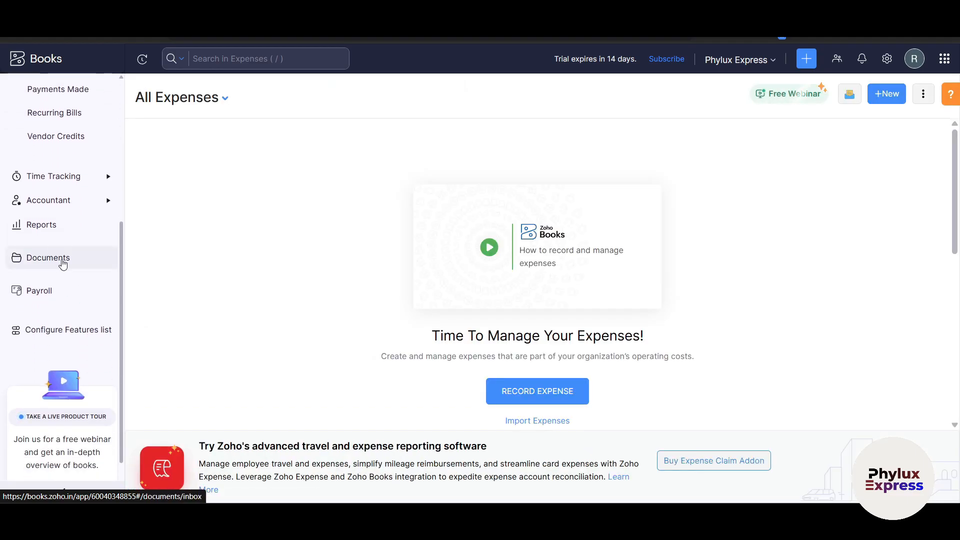
# Step: Look at Payments Made, then the empty All Bills list
pyautogui.scroll(4, 62, 264)
pyautogui.click(59, 274)
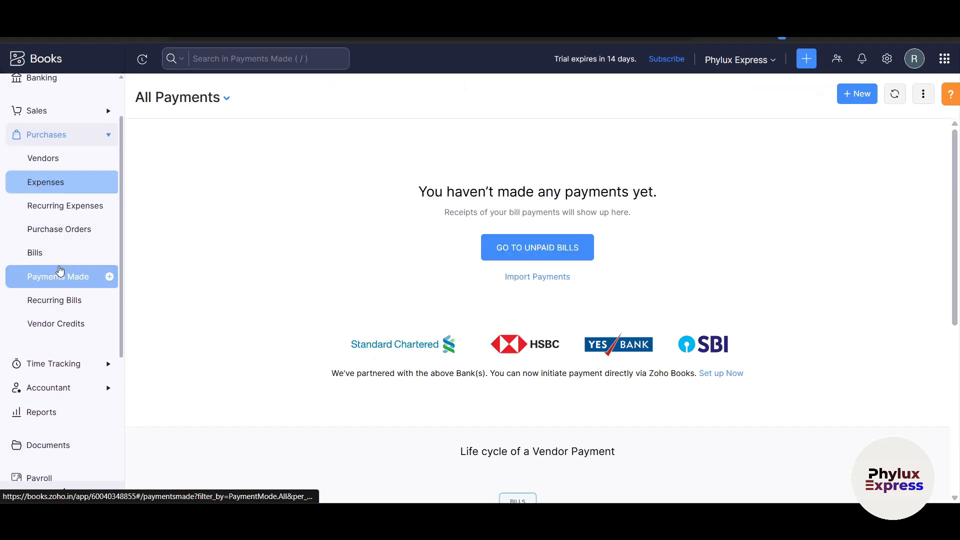
pyautogui.click(71, 257)
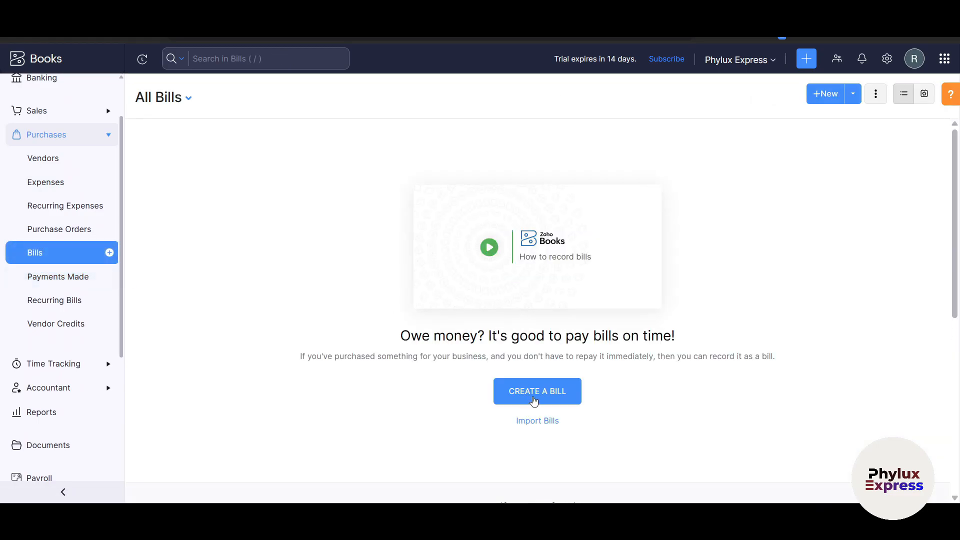
pyautogui.scroll(-3, 540, 397)
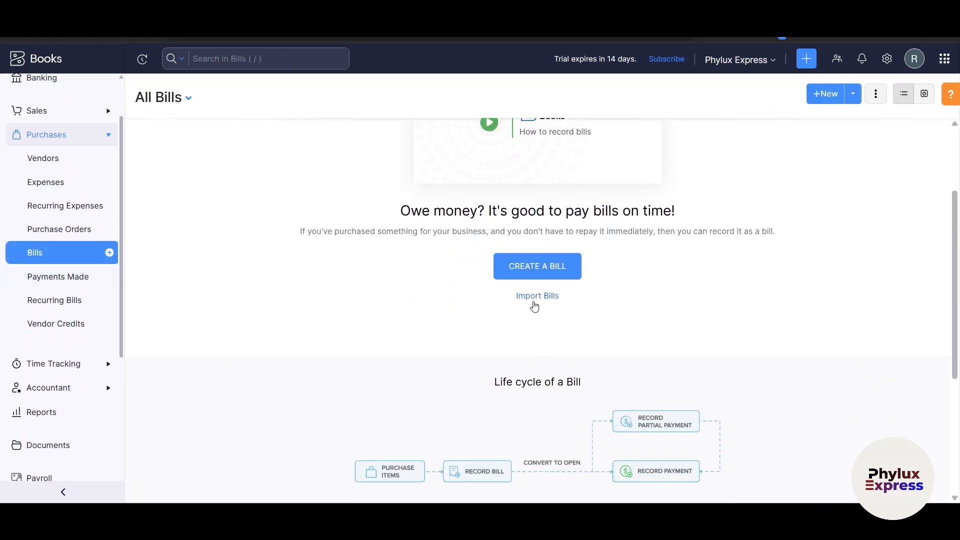
# Step: Expand Time Tracking and pass through Projects to the empty Timesheets page
pyautogui.click(59, 365)
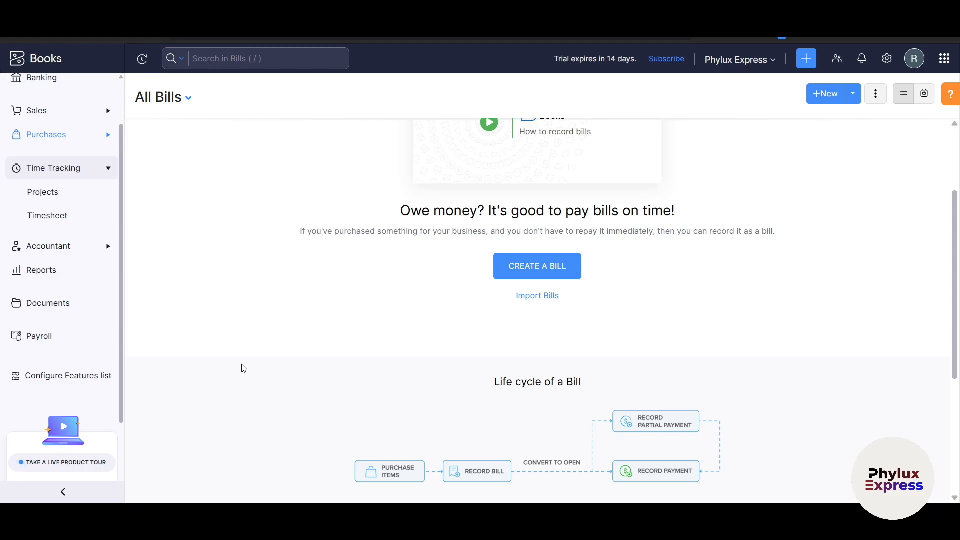
pyautogui.scroll(-1, 512, 280)
pyautogui.scroll(4, 512, 281)
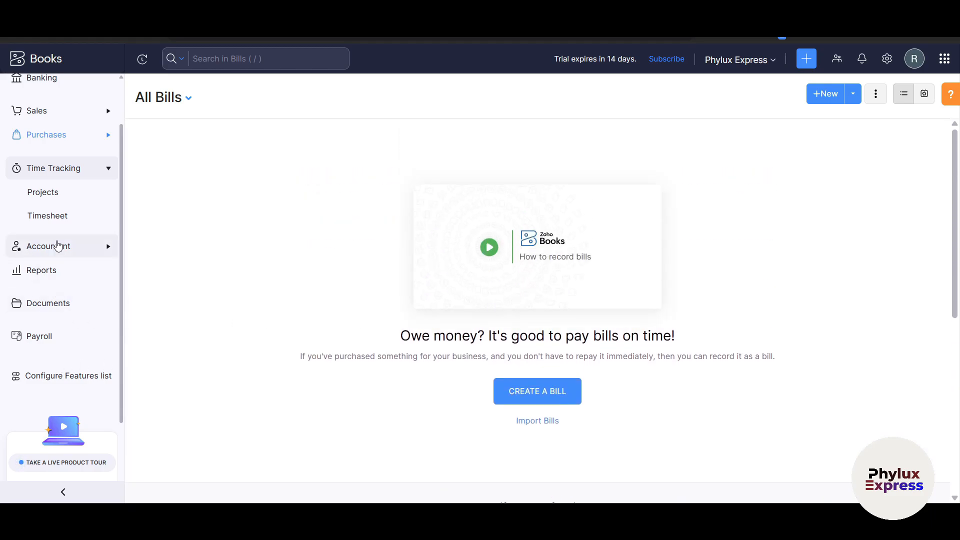
pyautogui.click(60, 190)
pyautogui.click(57, 217)
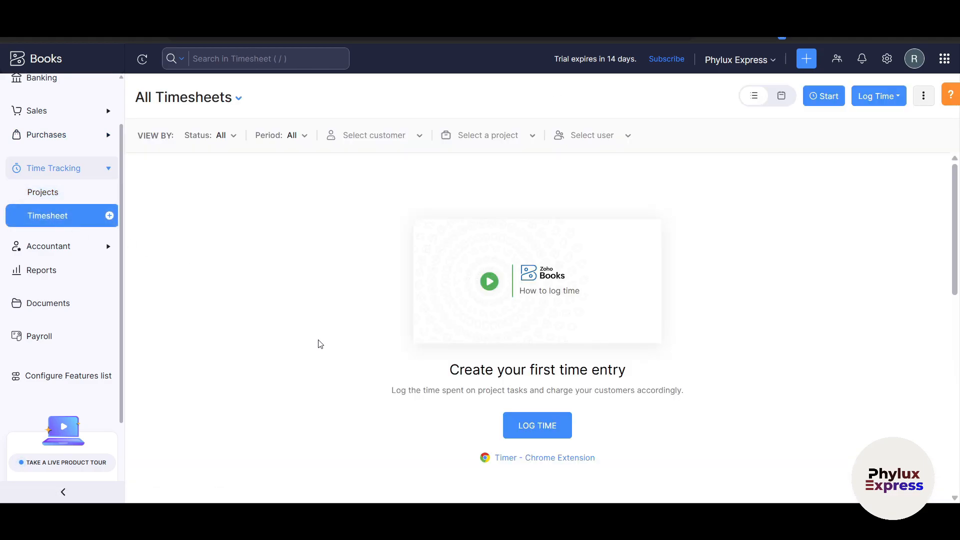
pyautogui.scroll(-1, 320, 344)
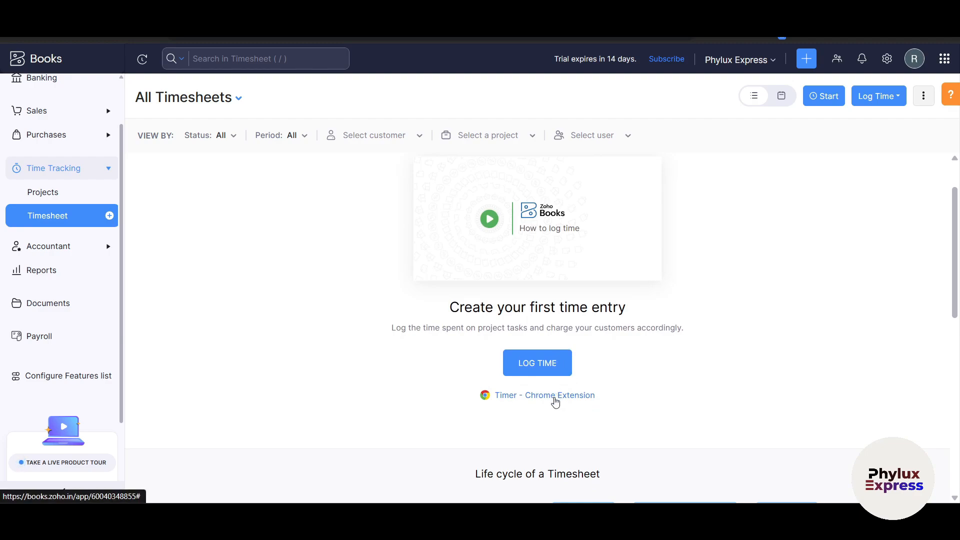
pyautogui.click(555, 401)
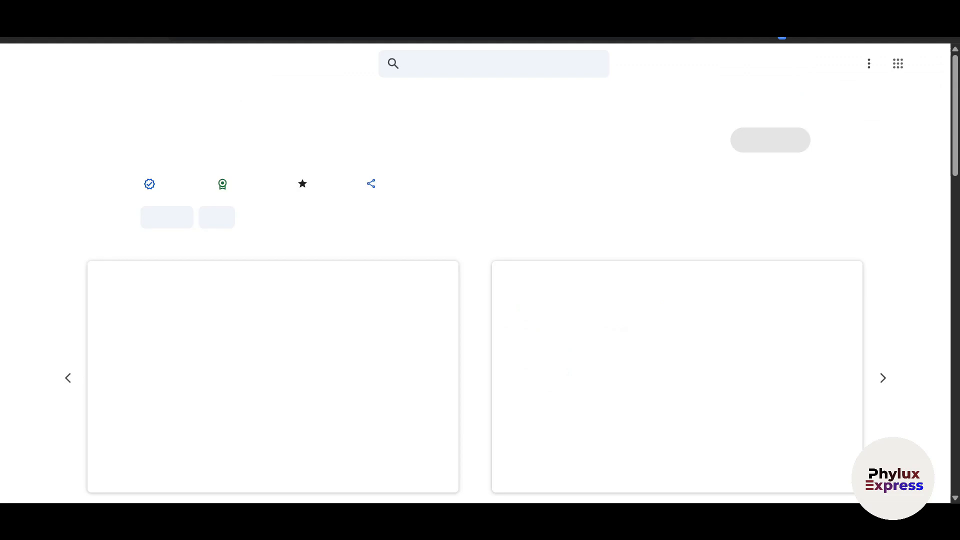
pyautogui.scroll(-3, 923, 324)
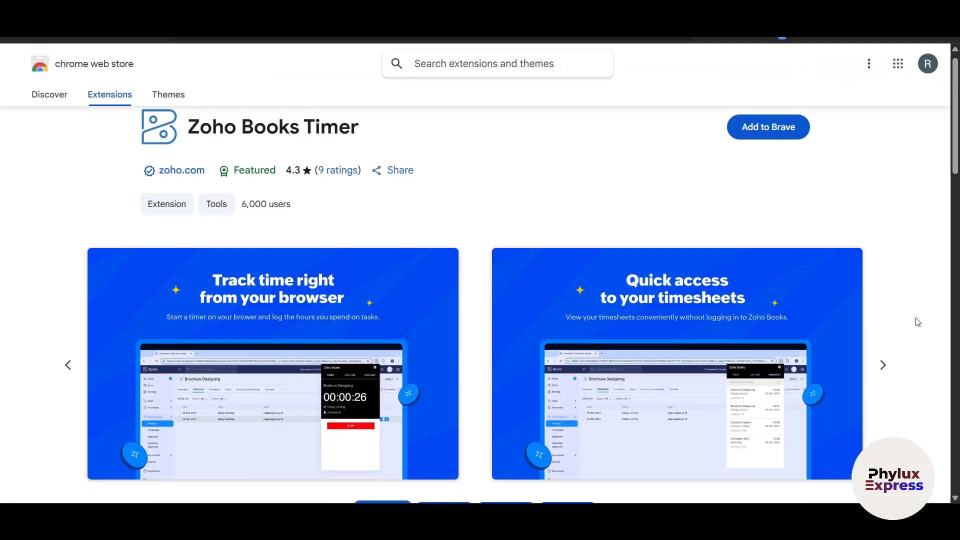
pyautogui.scroll(3, 304, 269)
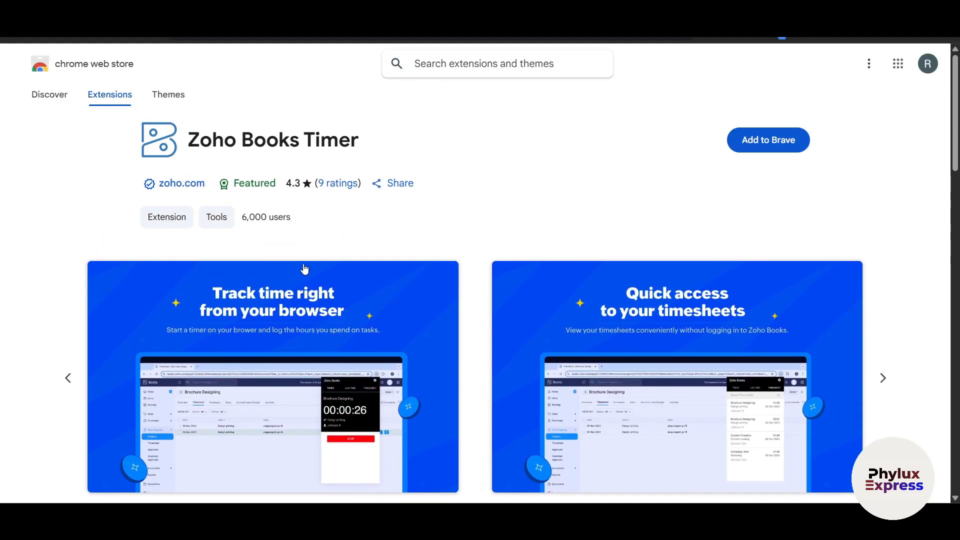
pyautogui.scroll(-1, 330, 299)
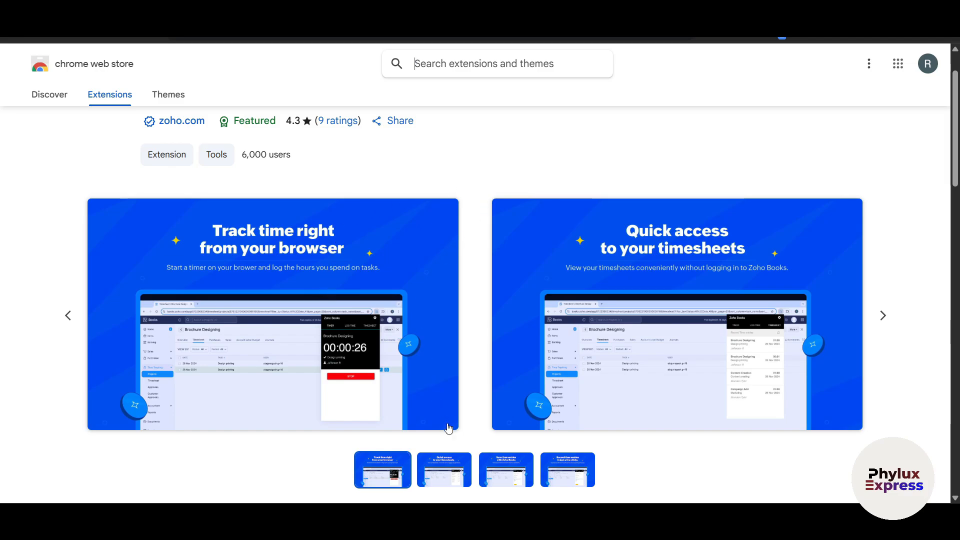
pyautogui.click(444, 470)
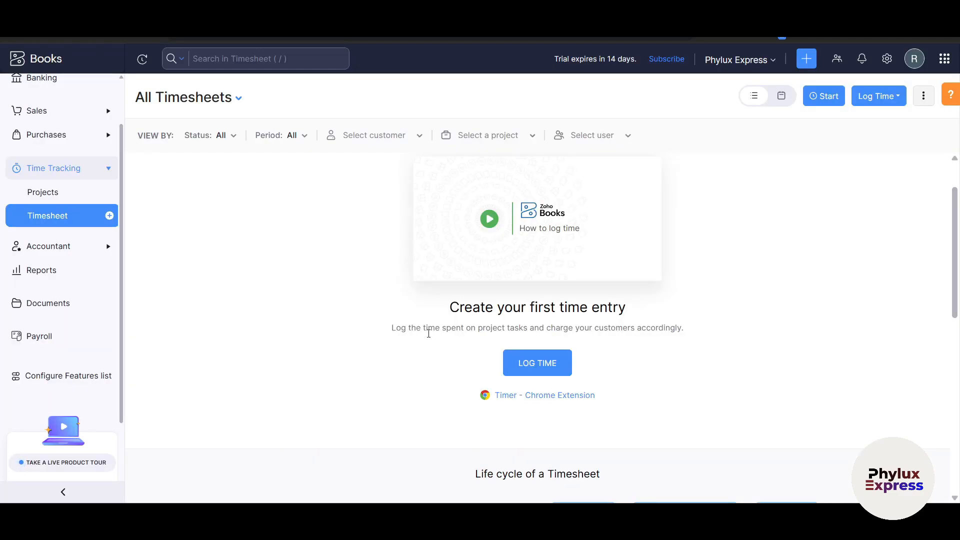
# Step: Open a blank New Project form from the Projects list, then expand the Accountant section
pyautogui.scroll(1, 419, 365)
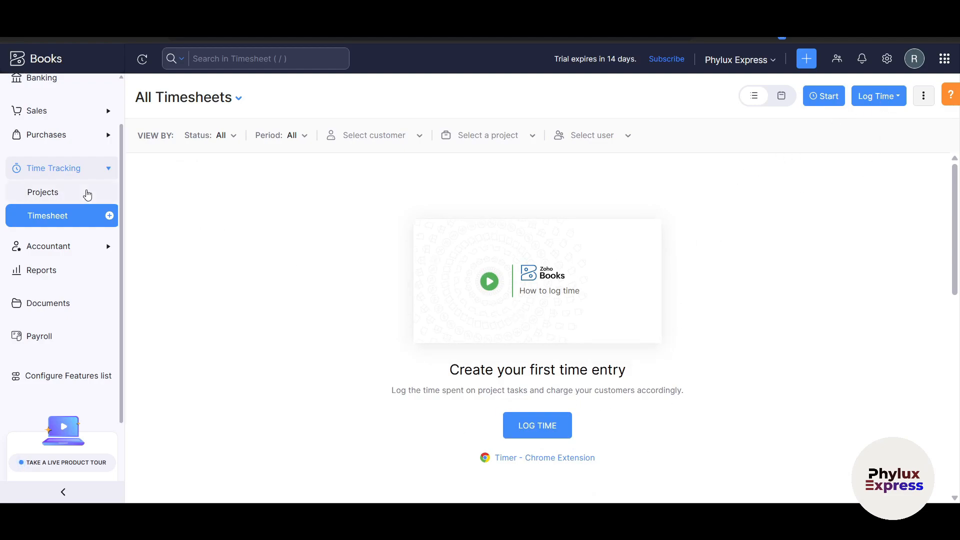
pyautogui.click(80, 194)
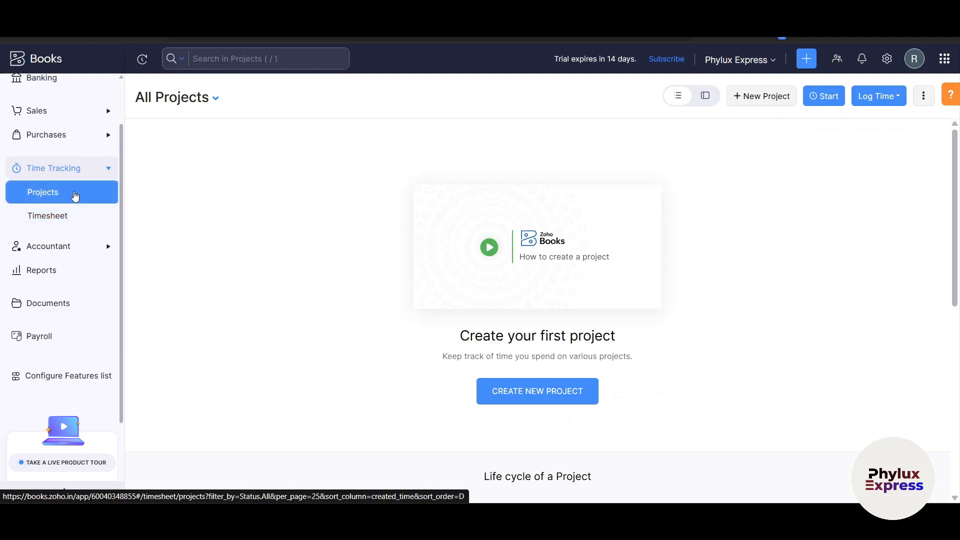
pyautogui.scroll(-1, 371, 430)
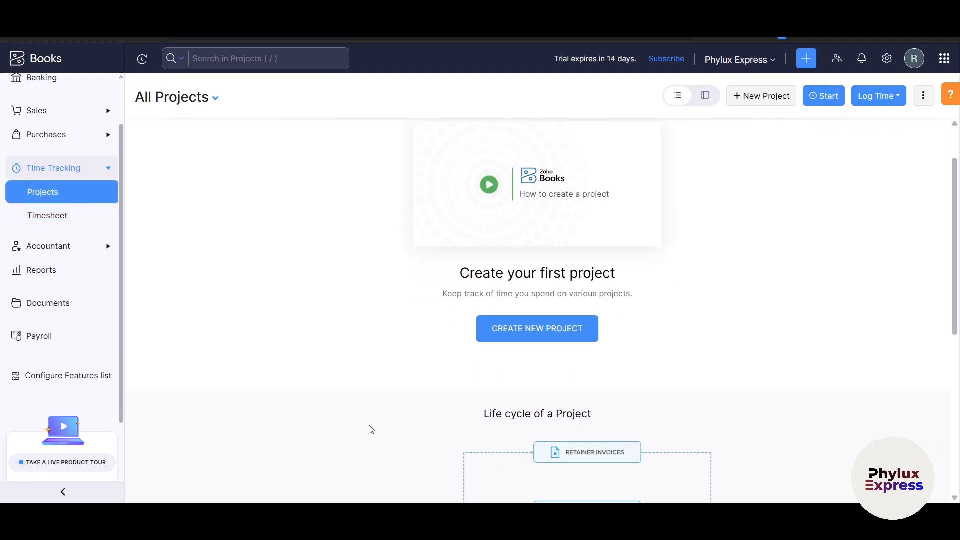
pyautogui.scroll(-2, 420, 407)
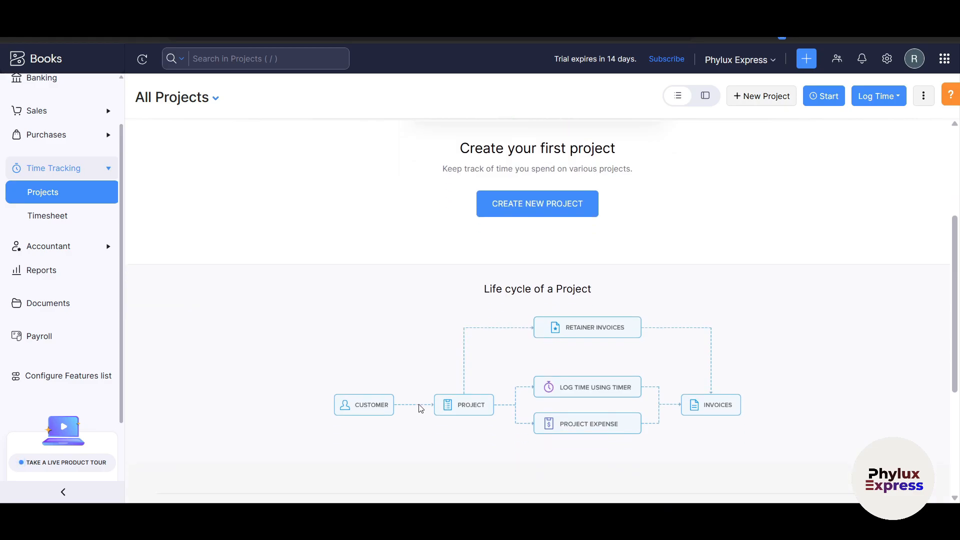
pyautogui.scroll(1, 420, 407)
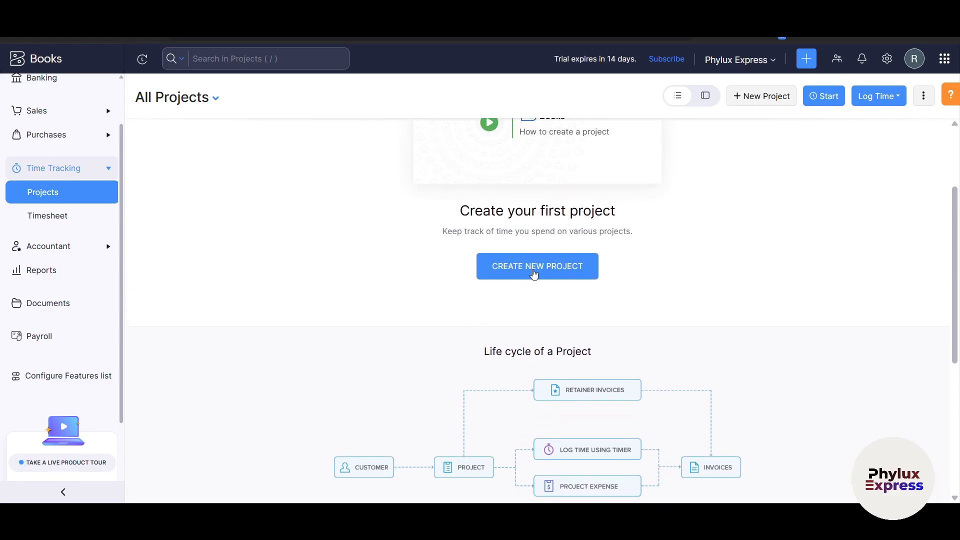
pyautogui.click(534, 274)
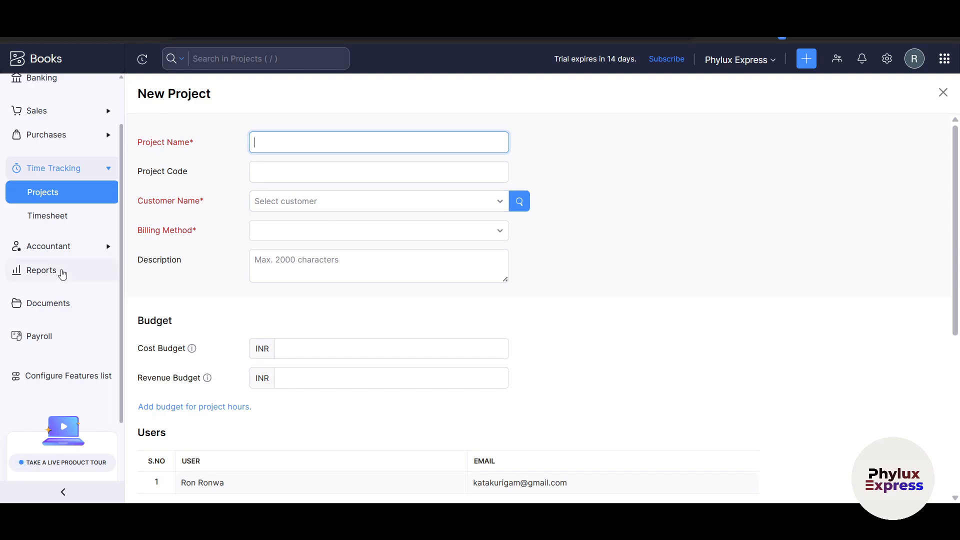
pyautogui.click(58, 250)
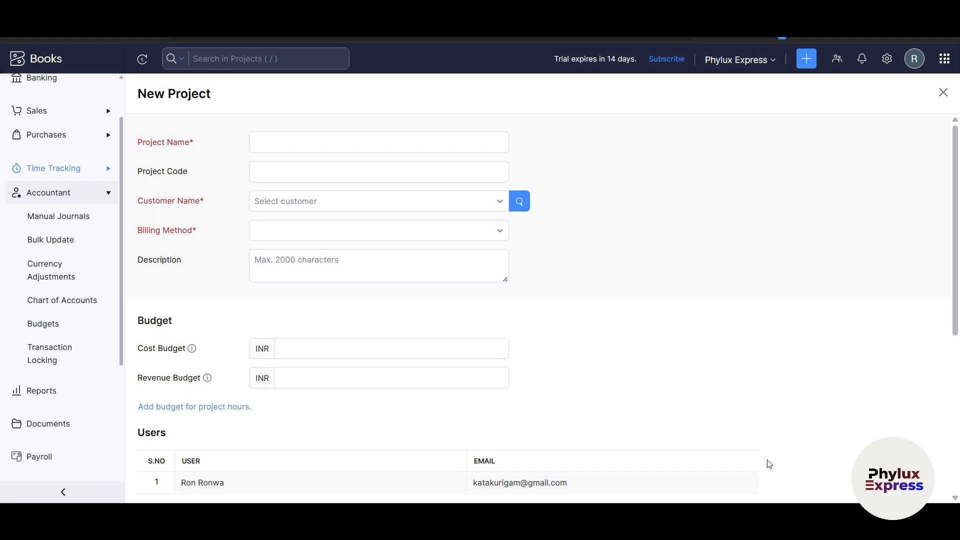
# Step: Open Manual Journals and start a blank new journal
pyautogui.click(75, 216)
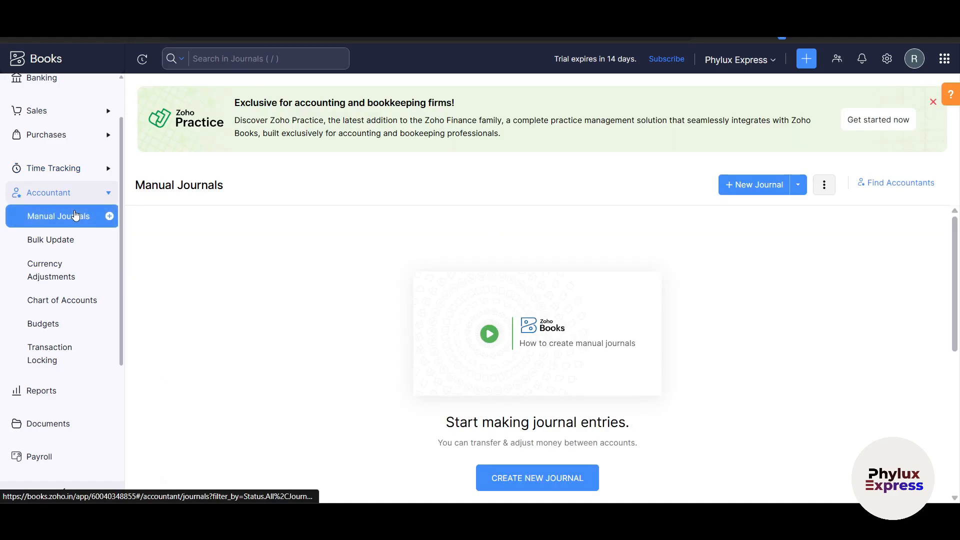
pyautogui.scroll(-1, 239, 306)
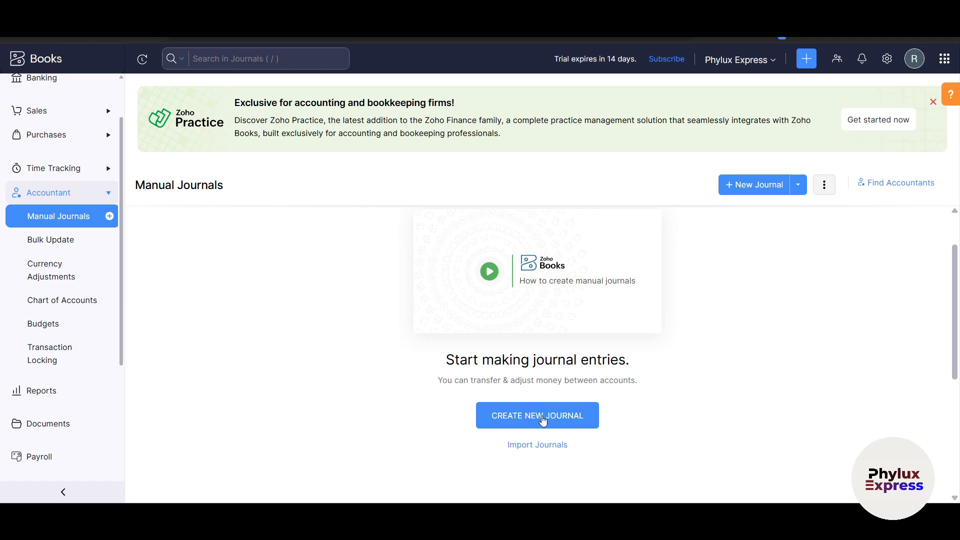
pyautogui.click(543, 421)
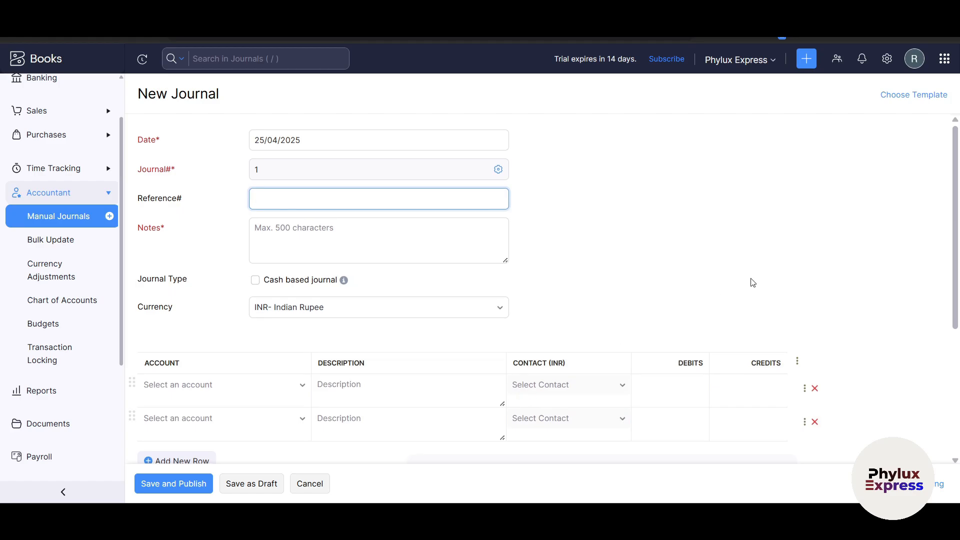
pyautogui.scroll(-4, 753, 283)
pyautogui.scroll(4, 404, 400)
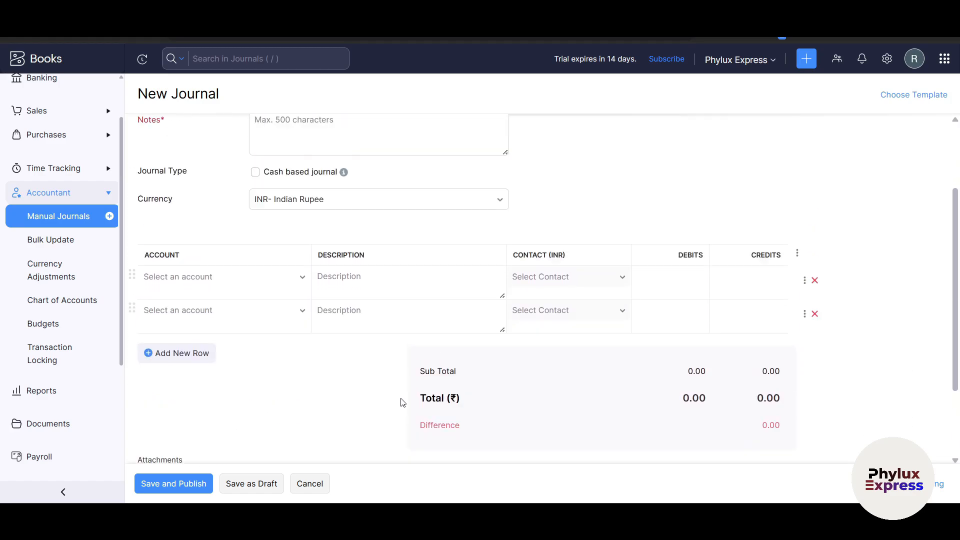
# Step: Leave the journal unsaved, passing Bulk Update, to reach Base Currency Adjustments
pyautogui.click(55, 195)
pyautogui.click(54, 192)
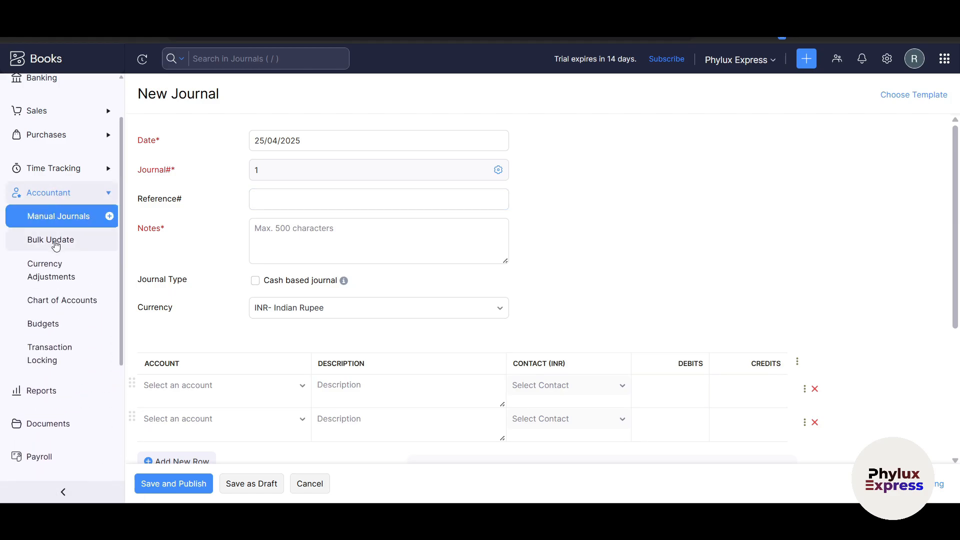
pyautogui.click(54, 240)
pyautogui.click(79, 275)
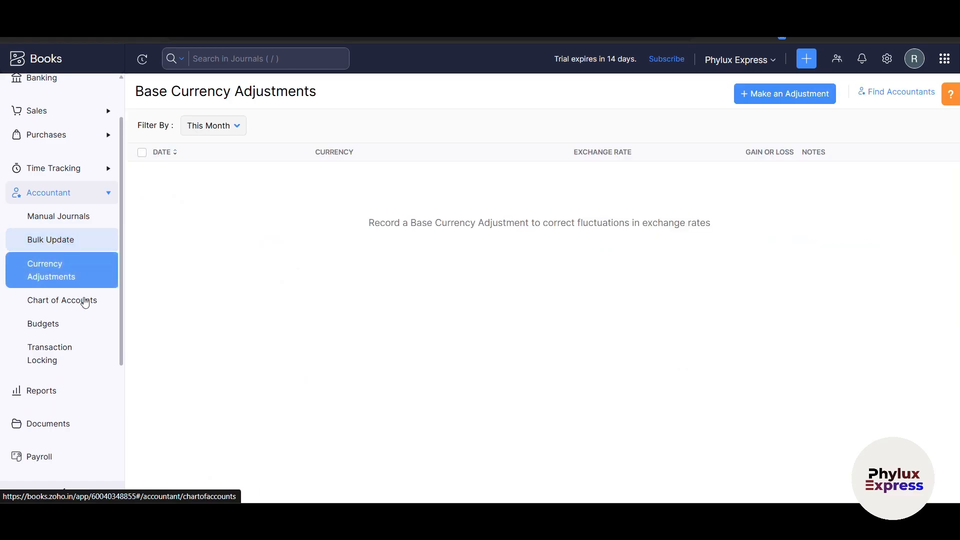
pyautogui.scroll(-3, 75, 340)
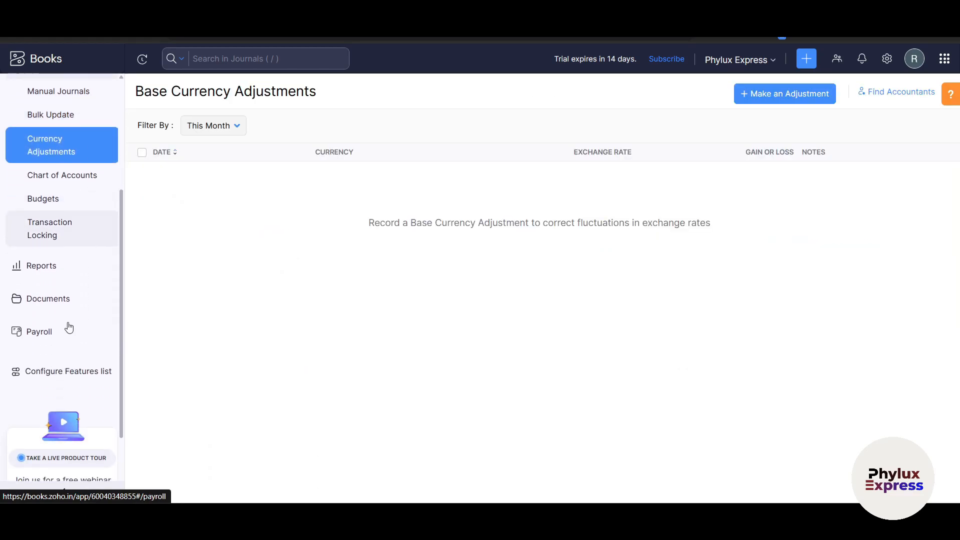
# Step: Open the Reports Center and browse its report list
pyautogui.click(54, 267)
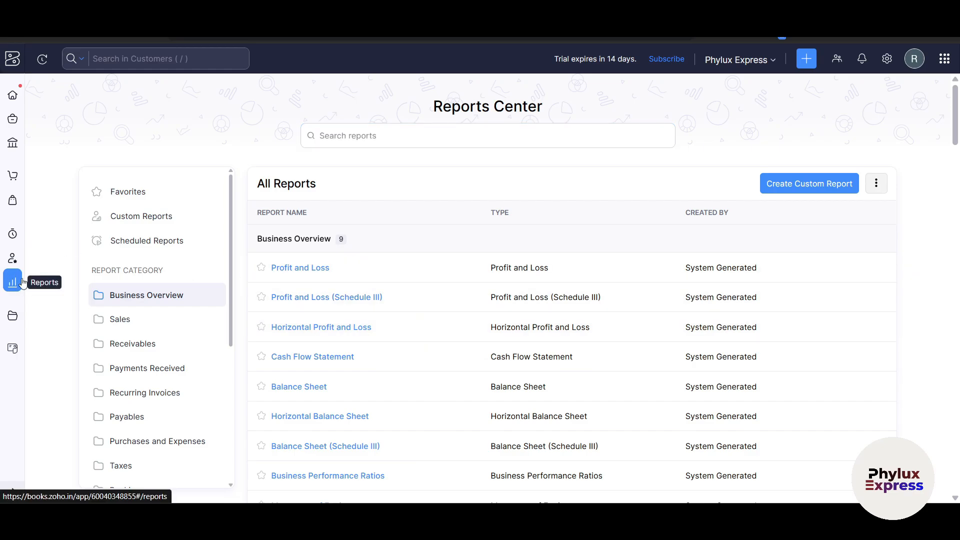
pyautogui.scroll(-4, 450, 322)
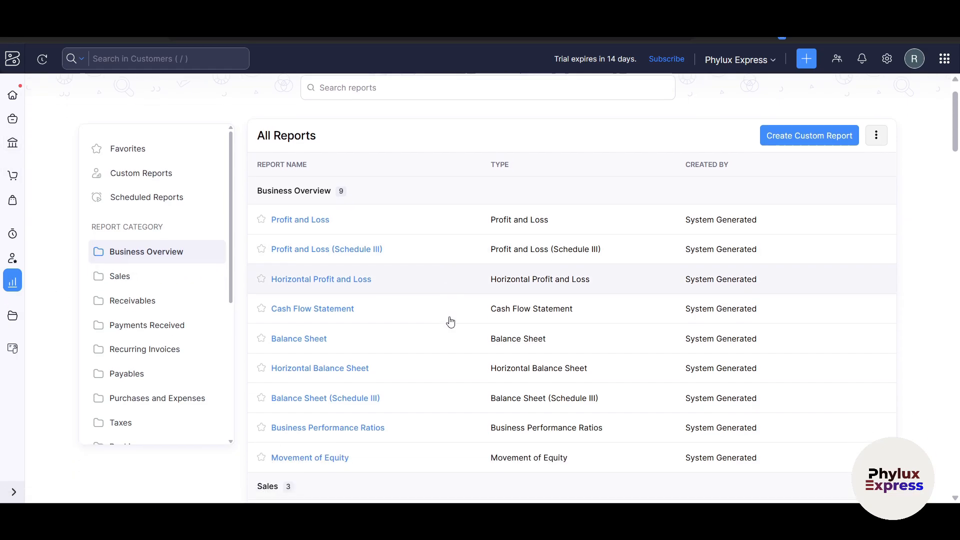
pyautogui.scroll(3, 461, 347)
pyautogui.scroll(1, 461, 346)
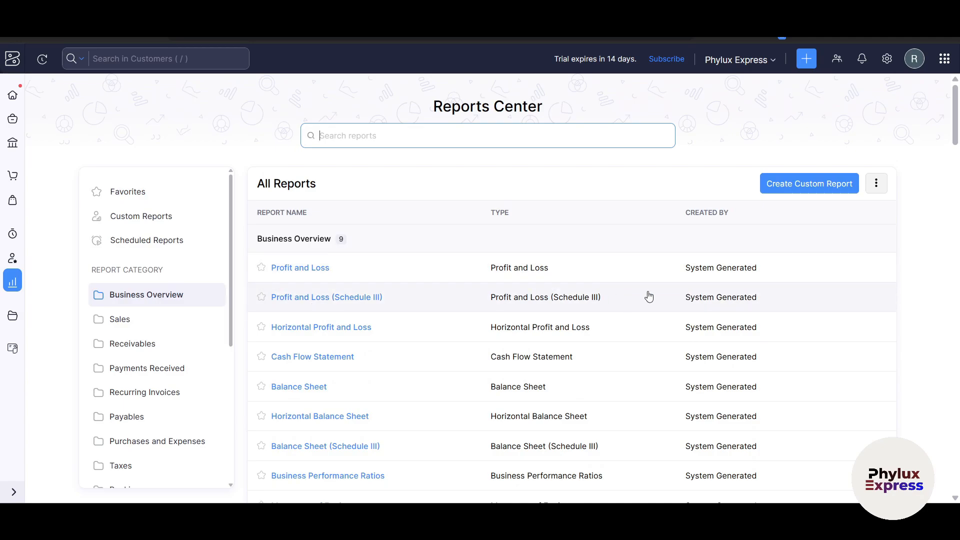
pyautogui.scroll(-2, 821, 277)
pyautogui.scroll(1, 821, 277)
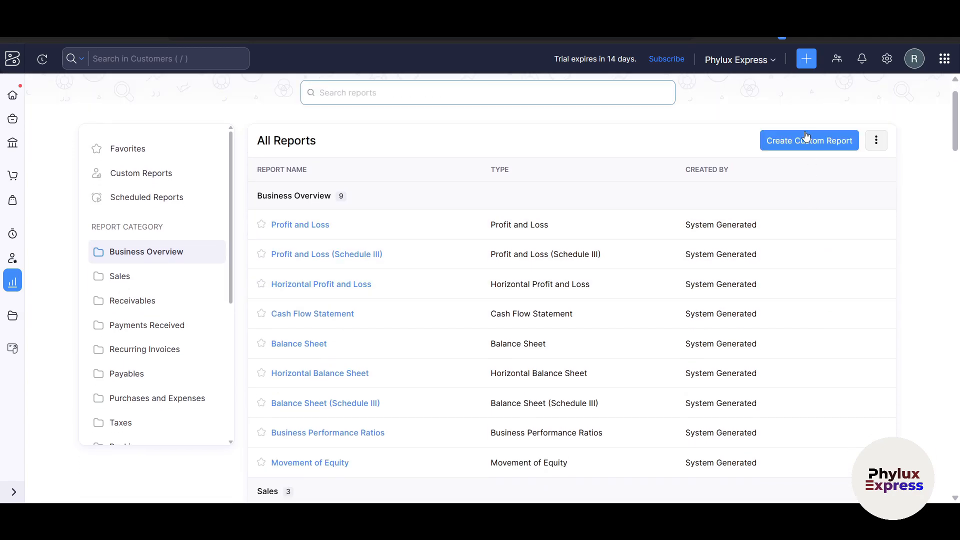
# Step: View the April 2025 Profit and Loss report's 0.00 totals, then return to All Reports
pyautogui.click(293, 225)
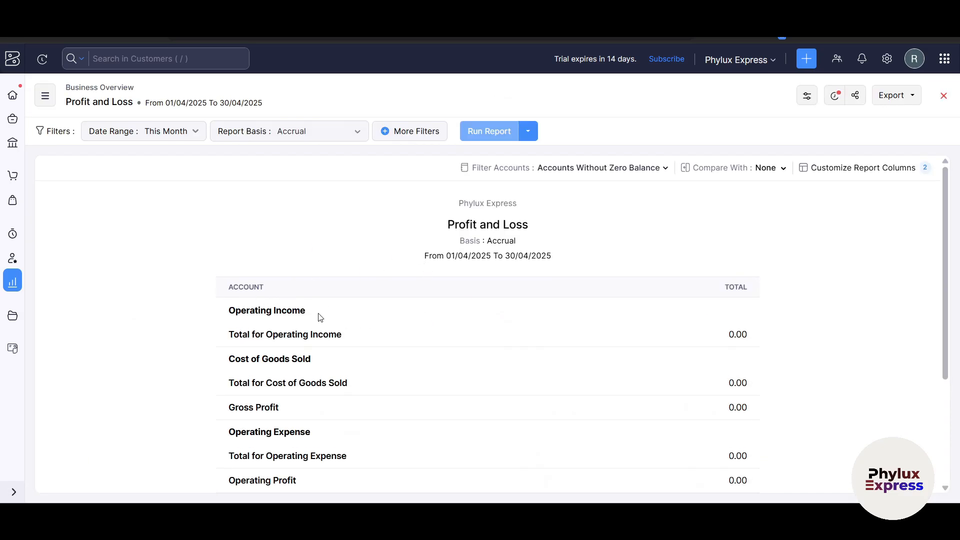
pyautogui.scroll(-3, 336, 317)
pyautogui.scroll(3, 439, 379)
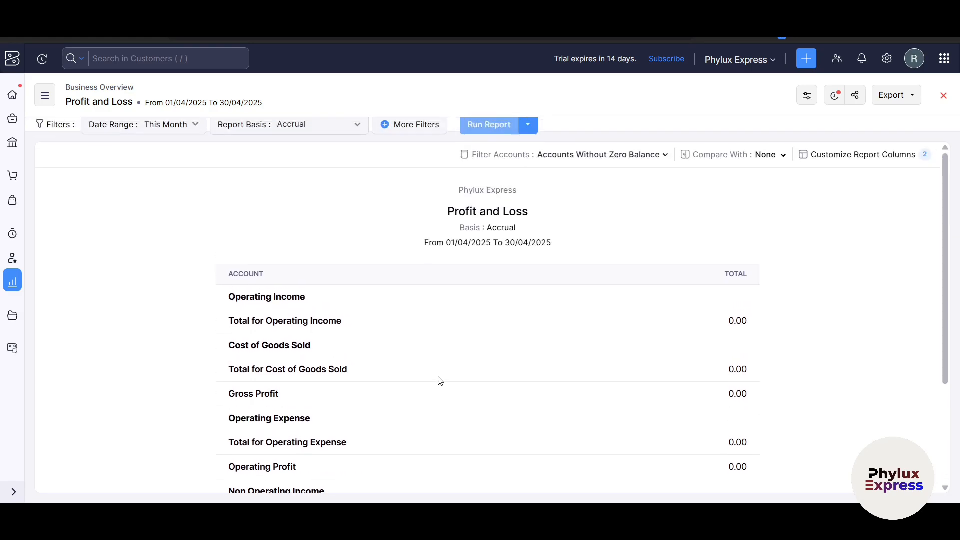
pyautogui.hotkey('alt', 'Left')
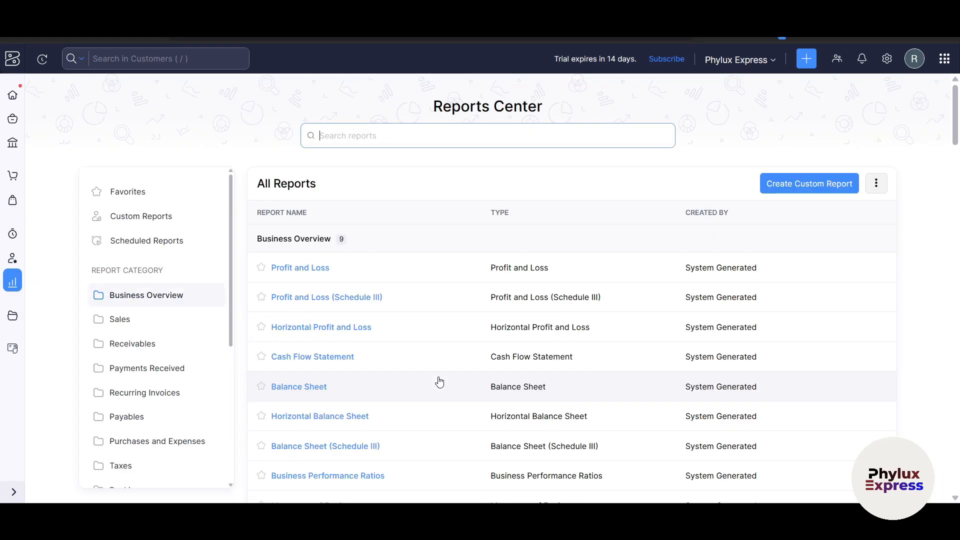
pyautogui.click(792, 189)
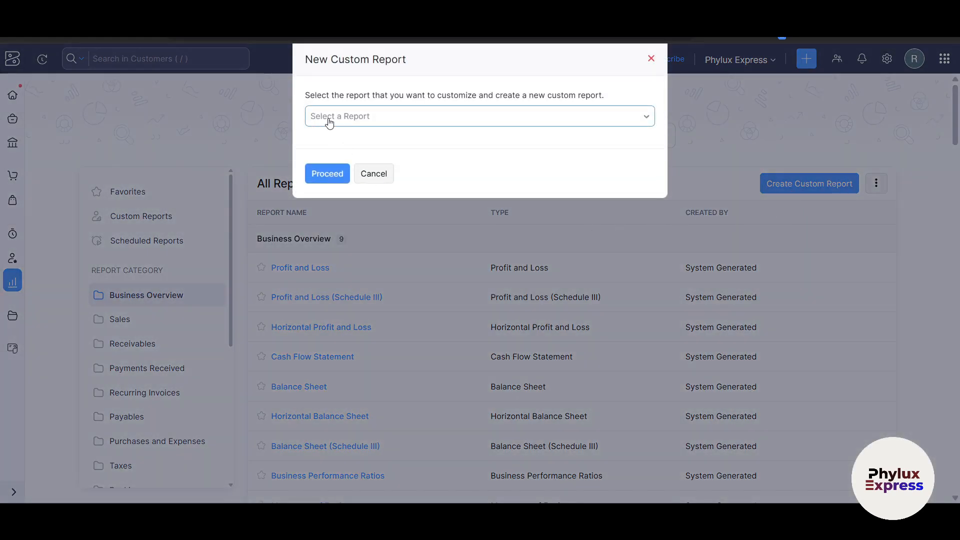
pyautogui.click(325, 120)
pyautogui.click(415, 298)
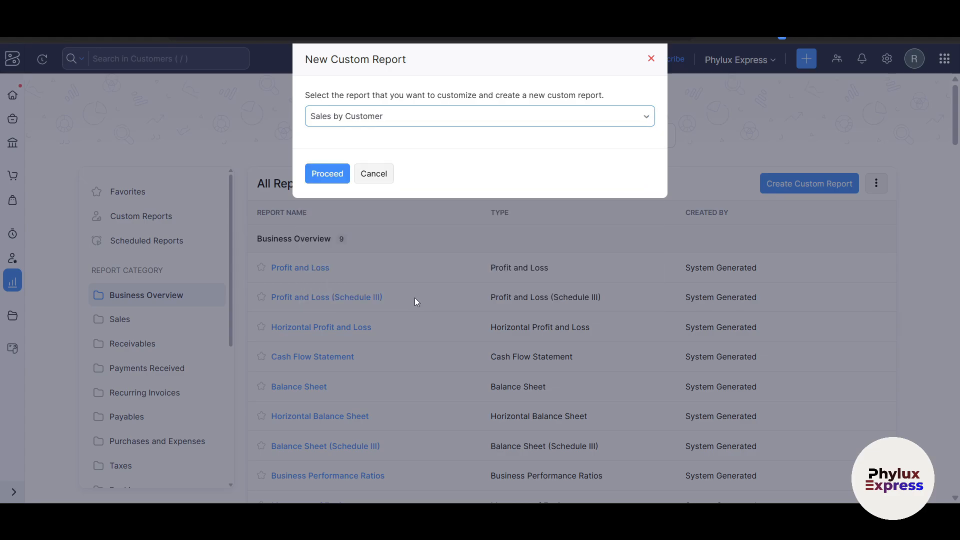
pyautogui.click(317, 171)
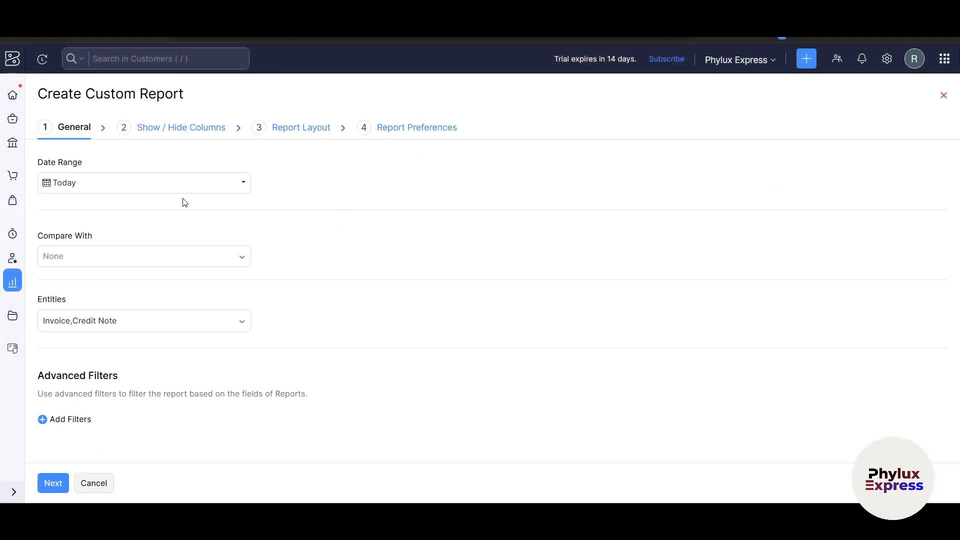
pyautogui.click(218, 188)
pyautogui.click(402, 198)
pyautogui.click(59, 481)
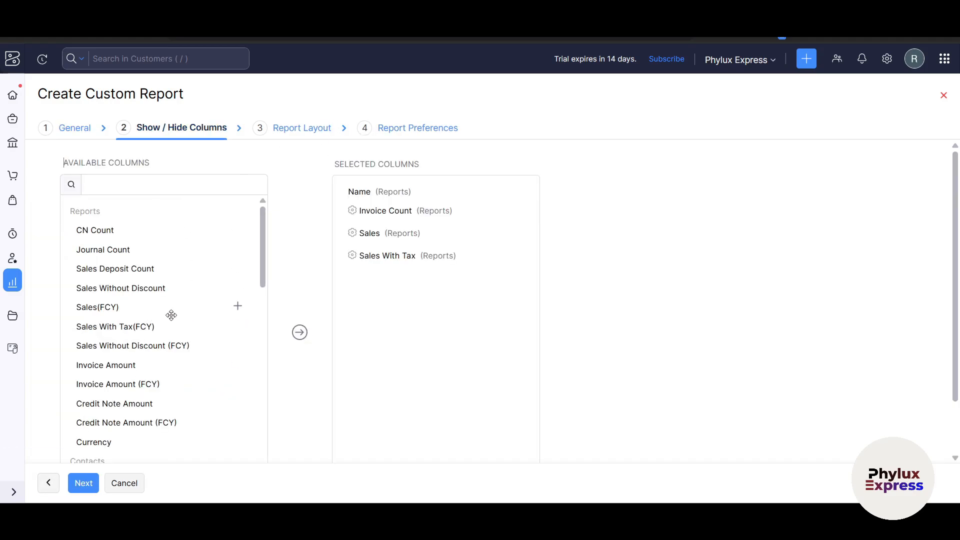
pyautogui.moveTo(141, 332); pyautogui.dragTo(418, 283)
pyautogui.moveTo(111, 342); pyautogui.dragTo(422, 302)
pyautogui.click(238, 347)
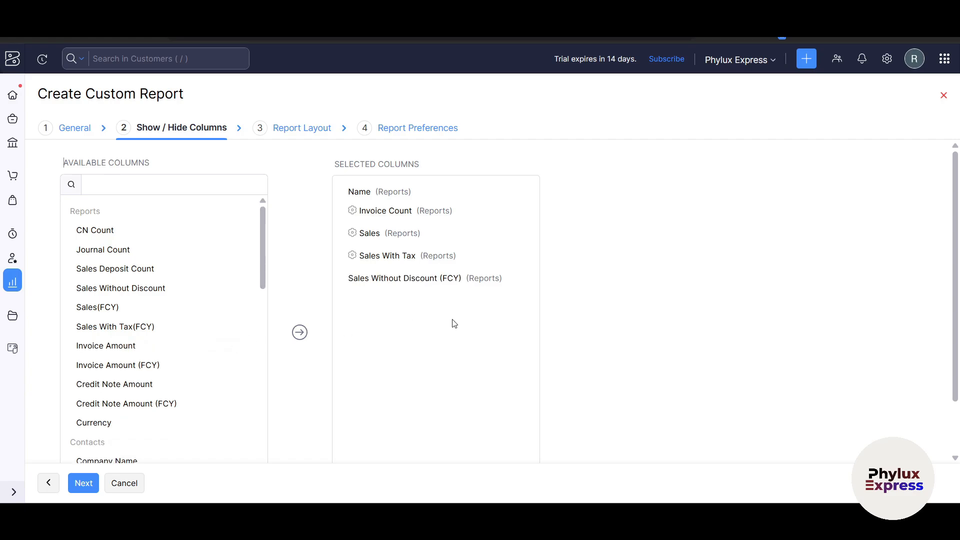
pyautogui.scroll(-1, 382, 370)
pyautogui.click(83, 483)
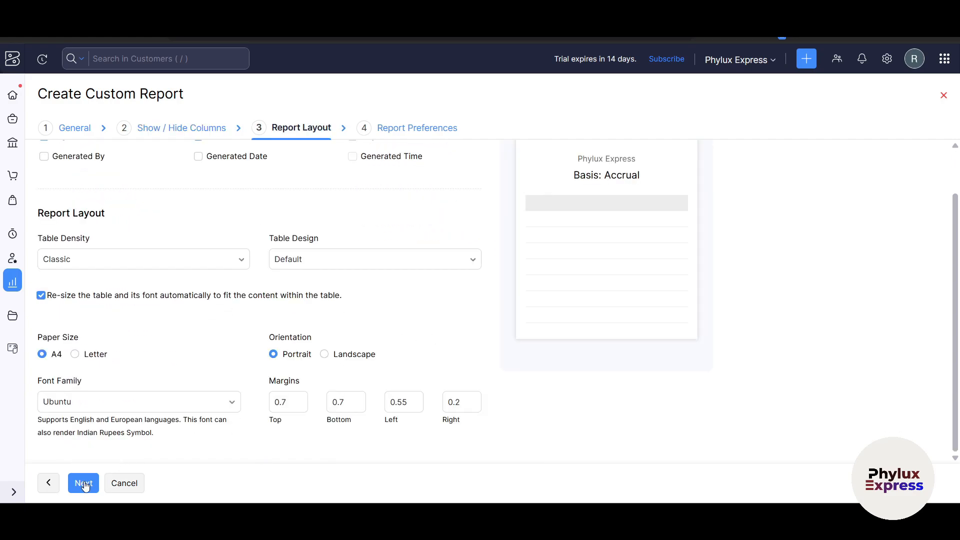
pyautogui.scroll(-1, 490, 300)
pyautogui.click(12, 282)
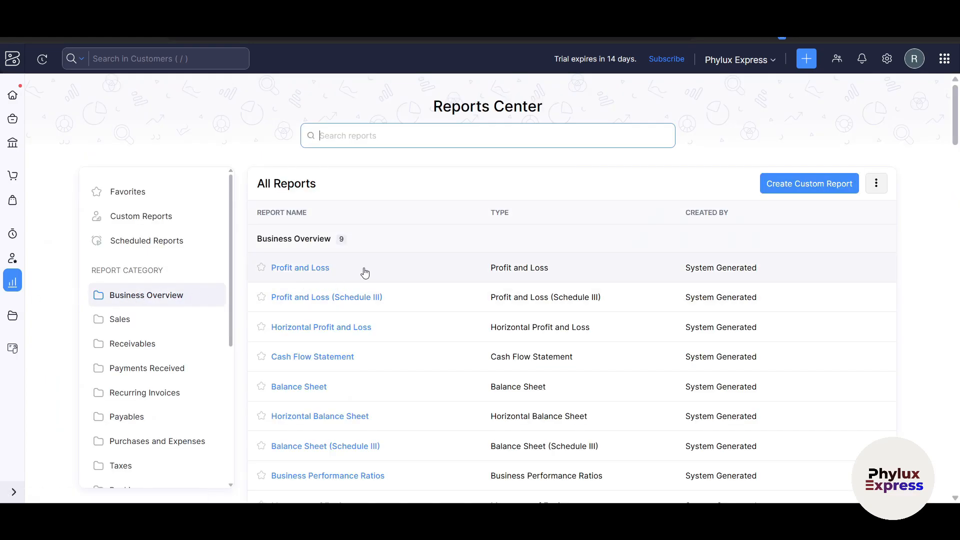
# Step: Go to the Documents Files inbox offering Autoscan Documents
pyautogui.scroll(-5, 415, 272)
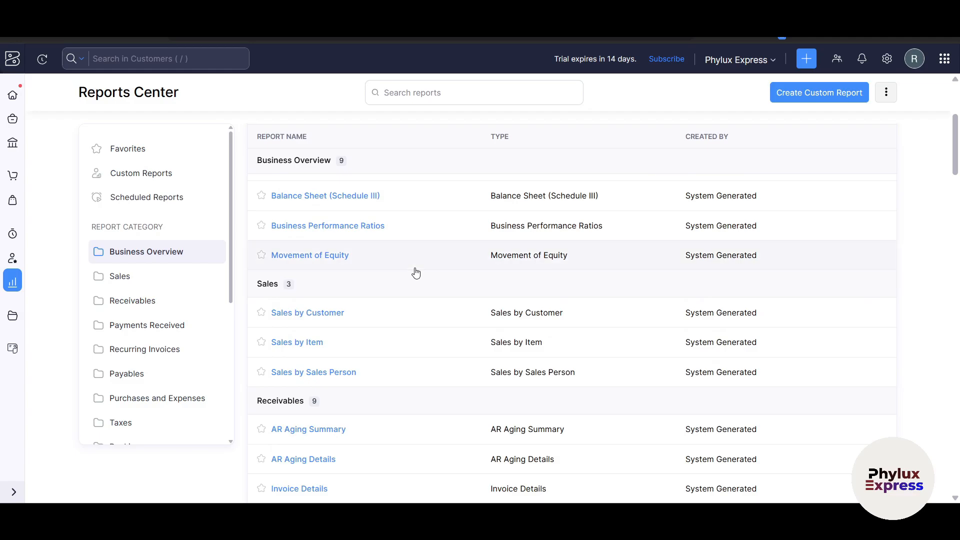
pyautogui.click(13, 316)
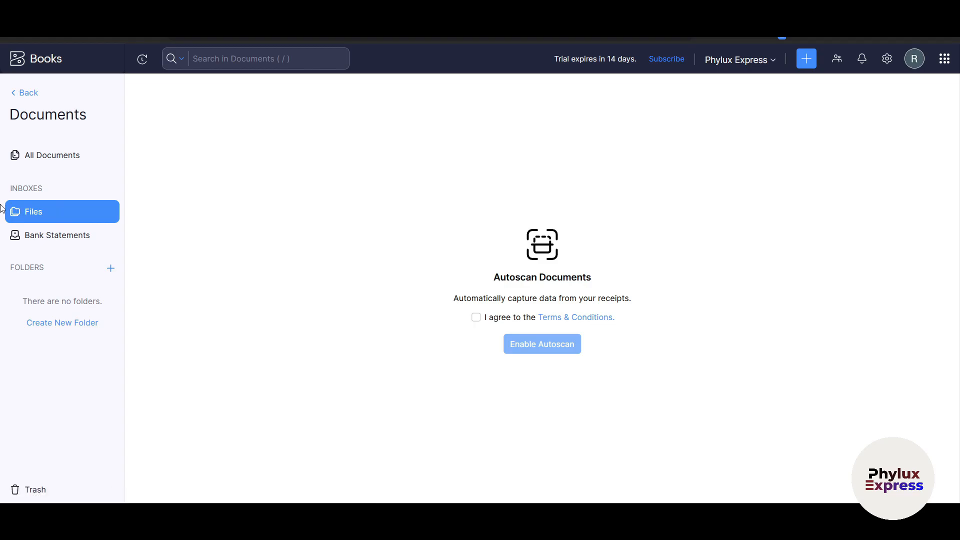
# Step: View the Bank Statements inbox, then open the Zoho Payroll integration page
pyautogui.click(85, 236)
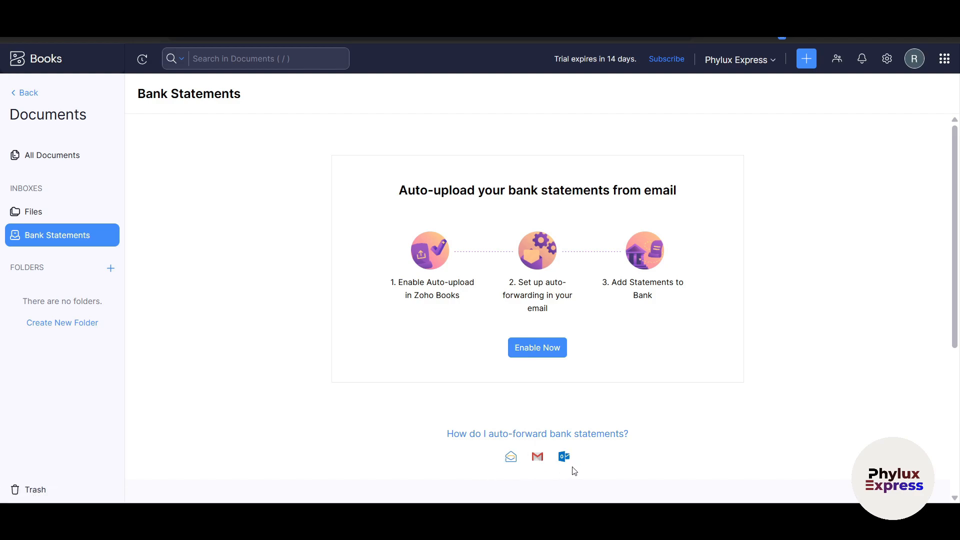
pyautogui.click(20, 93)
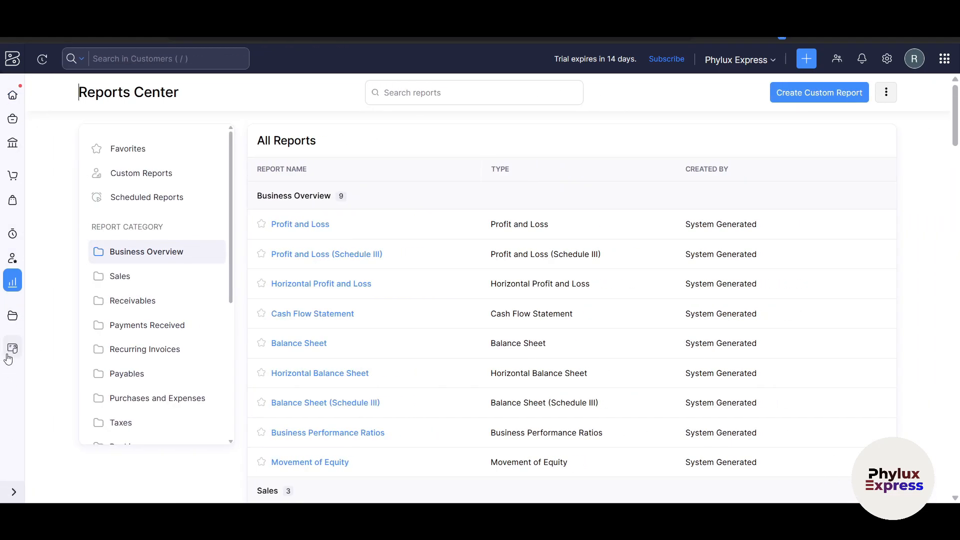
pyautogui.click(8, 356)
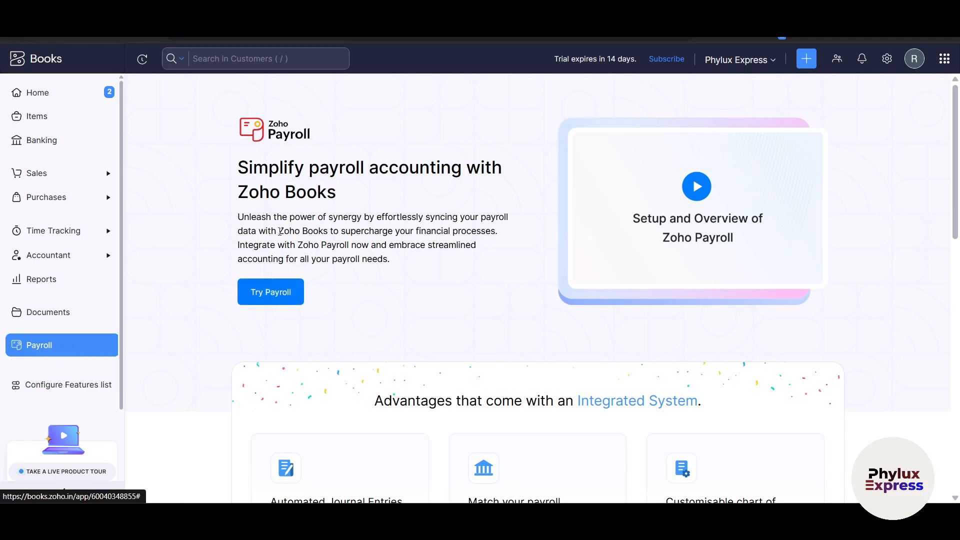
pyautogui.click(289, 296)
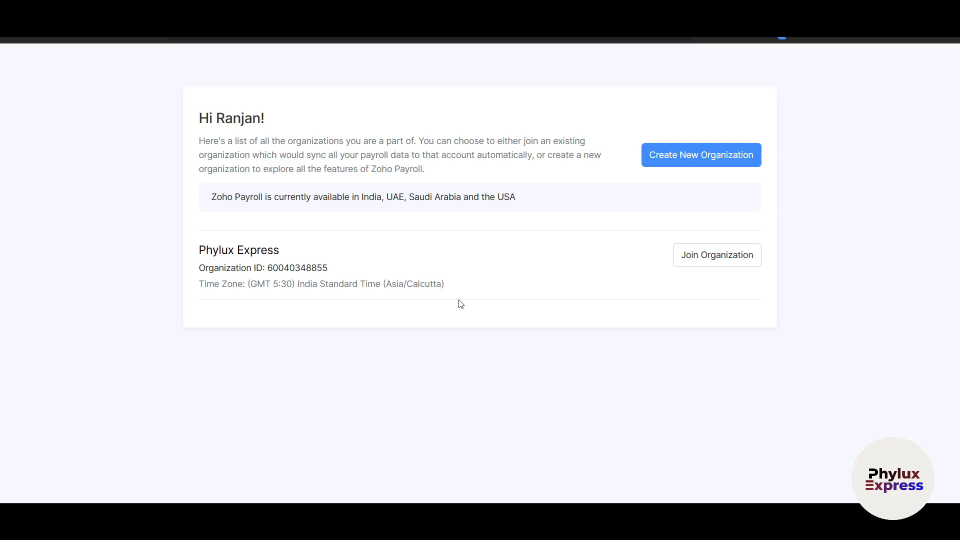